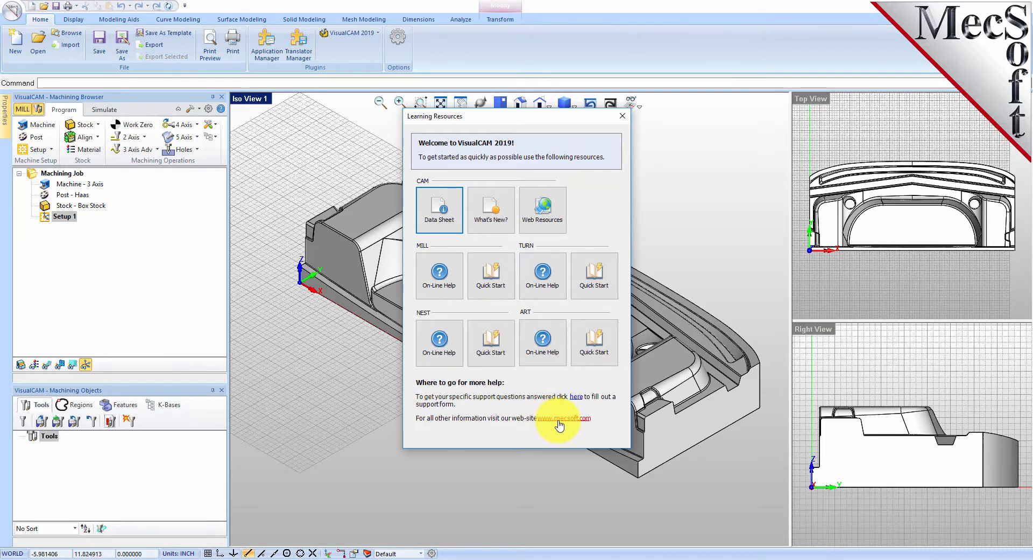
# - Close the Learning Resources window and check the model units and the part's orientation
pyautogui.click(624, 118)
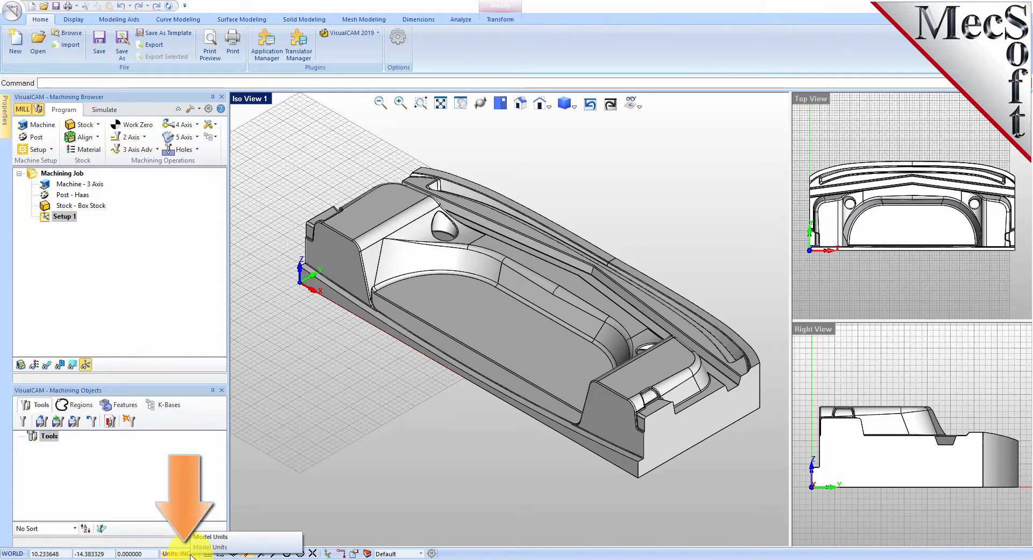
pyautogui.rightClick(191, 554)
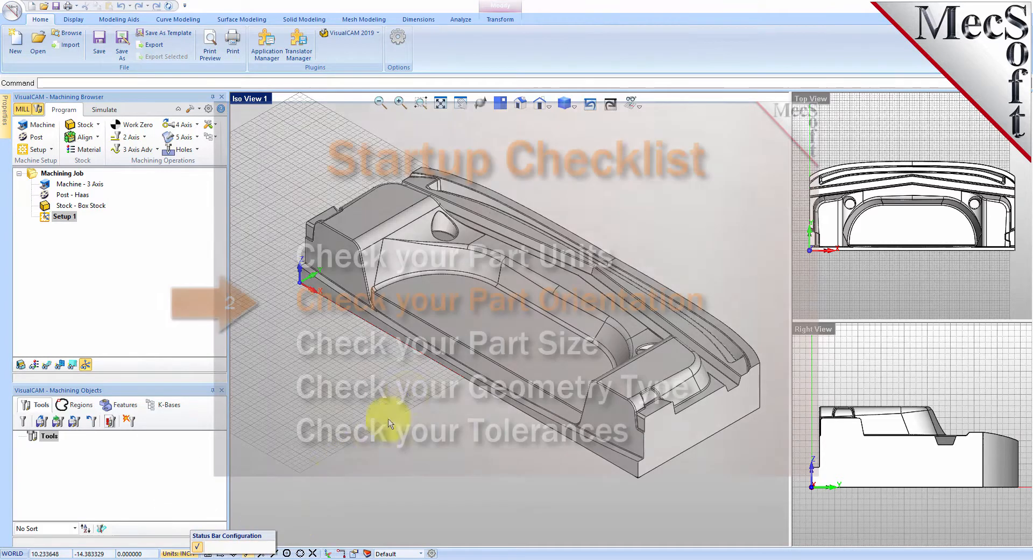
pyautogui.click(406, 390)
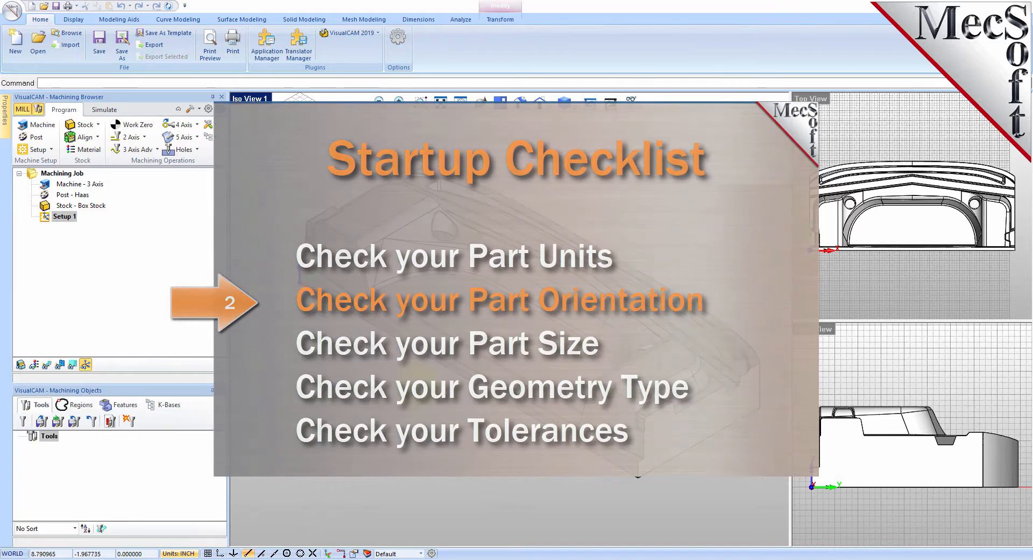
pyautogui.moveTo(531, 419)
pyautogui.mouseDown(button='middle')
pyautogui.moveTo(525, 443)
pyautogui.moveTo(519, 410)
pyautogui.moveTo(528, 418)
pyautogui.mouseUp(button='middle')
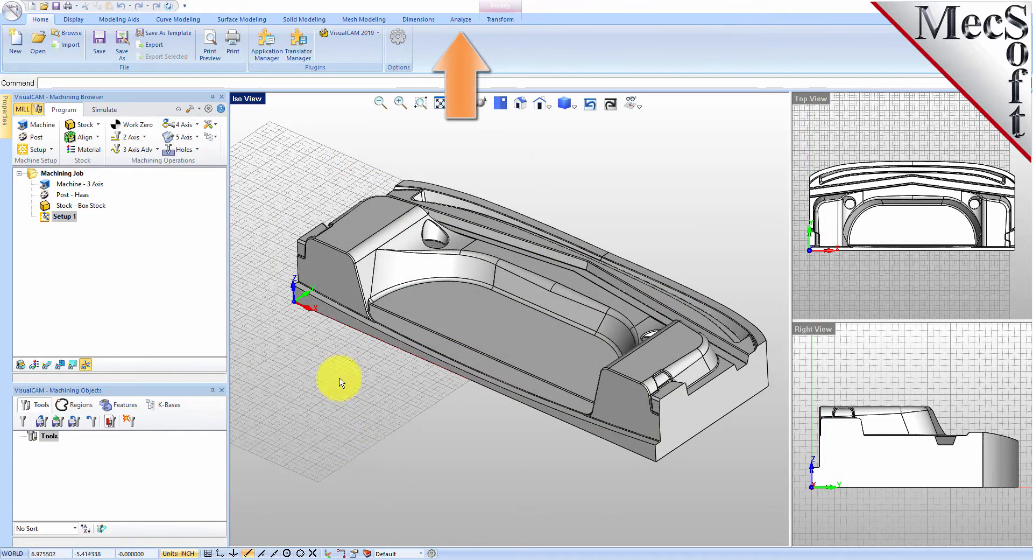
# - Check the part's size with Part Info and examine the geometry type of its curved pocket wall
pyautogui.click(460, 19)
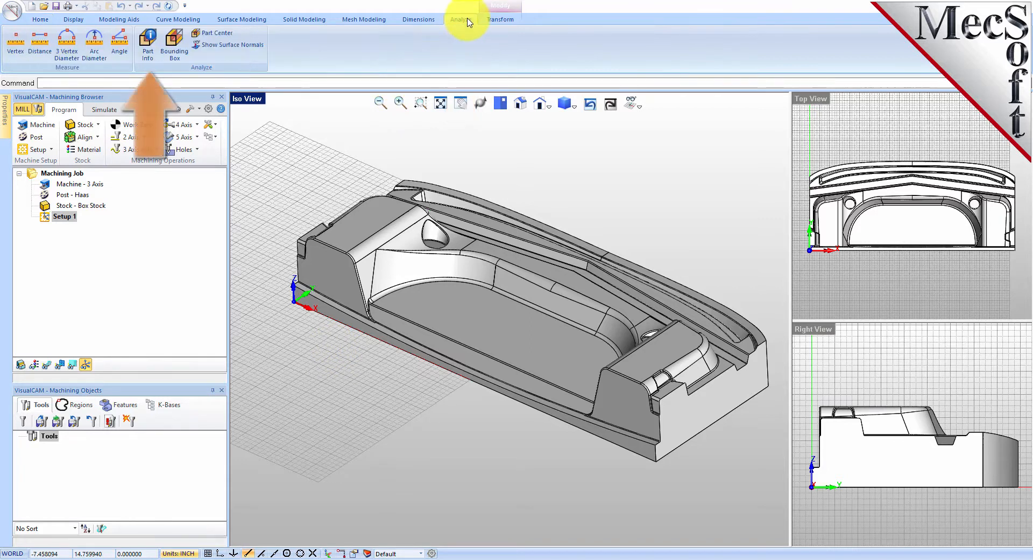
pyautogui.click(153, 54)
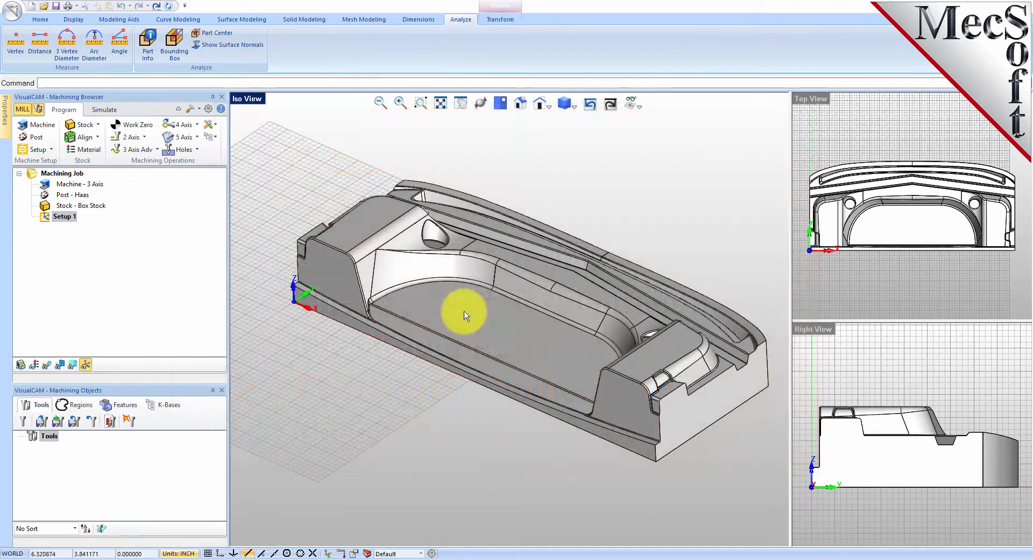
pyautogui.click(464, 317)
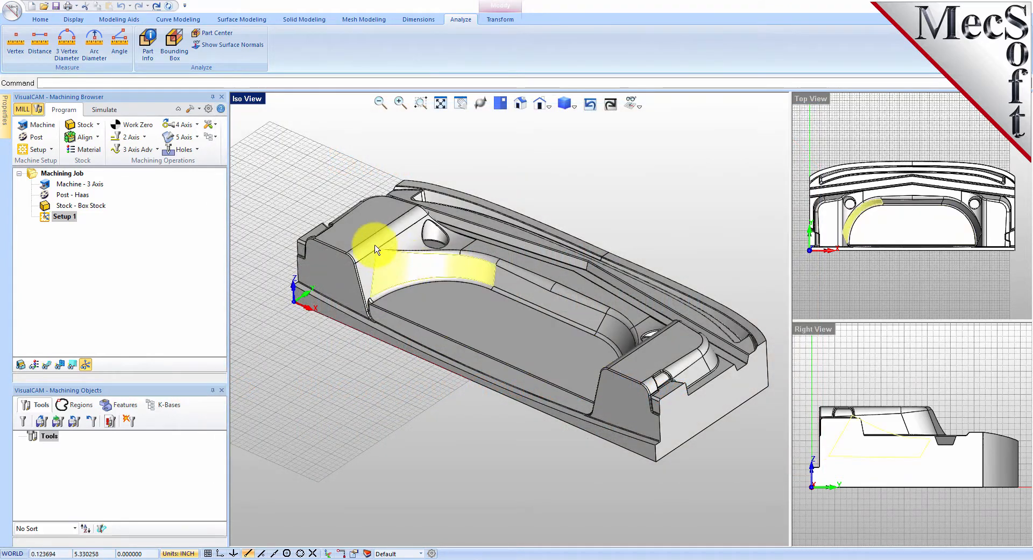
pyautogui.click(412, 408)
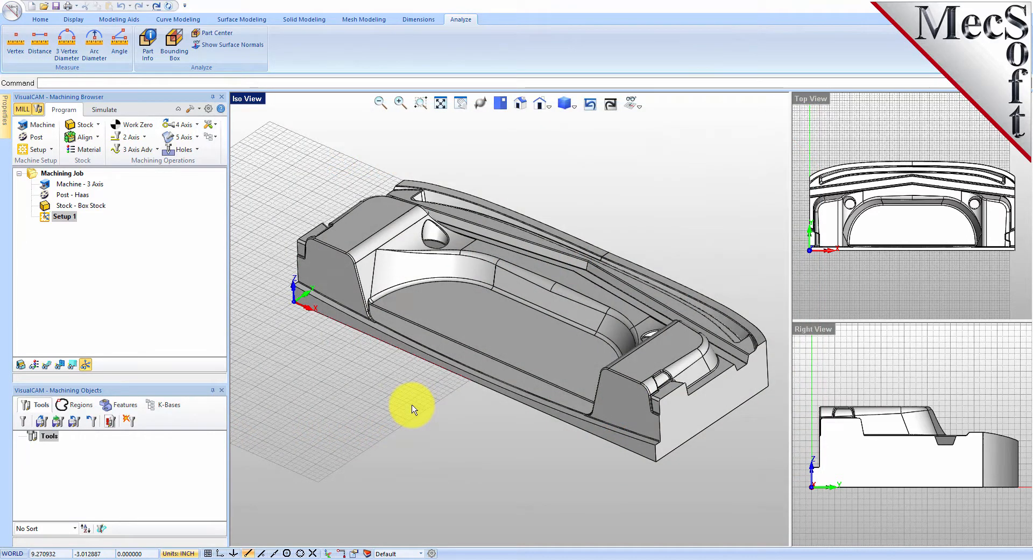
# - Review the part faceting tolerance and modeling units in the program options, leaving them as they are
pyautogui.click(38, 19)
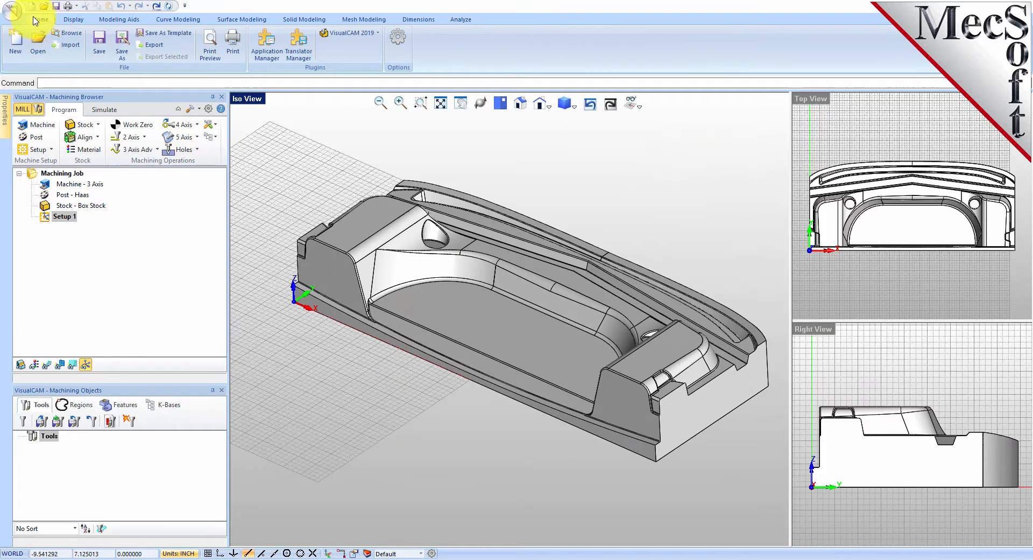
pyautogui.click(397, 50)
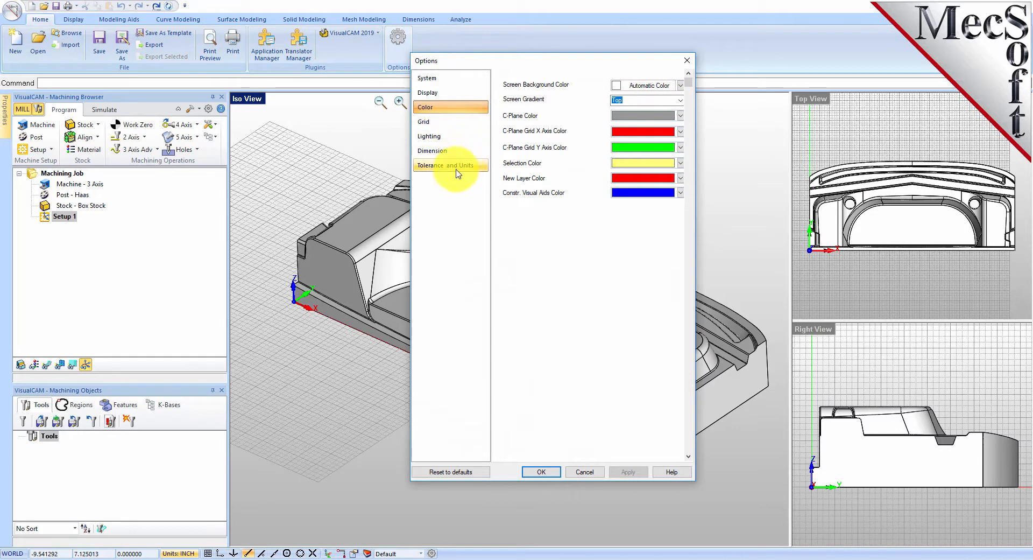
pyautogui.click(456, 167)
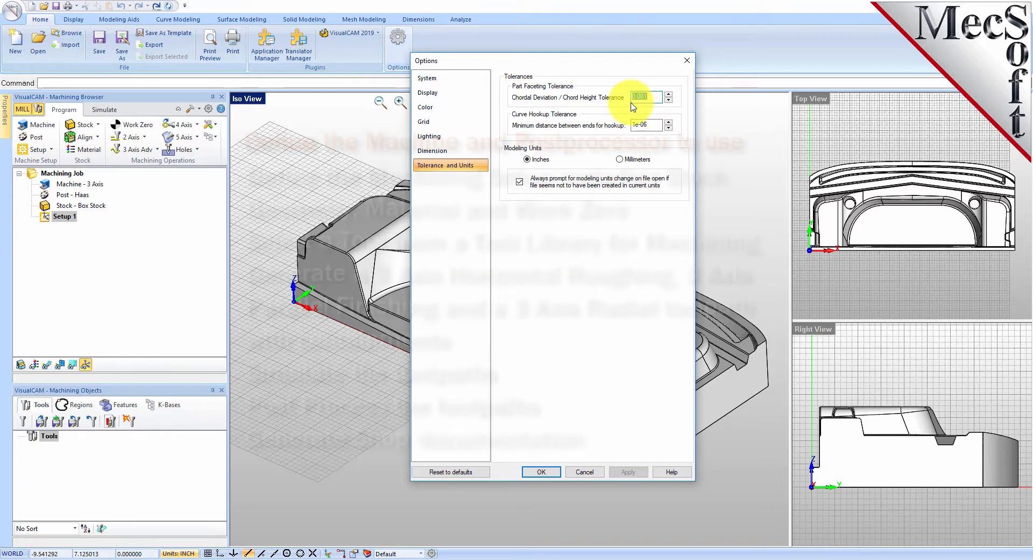
pyautogui.click(588, 473)
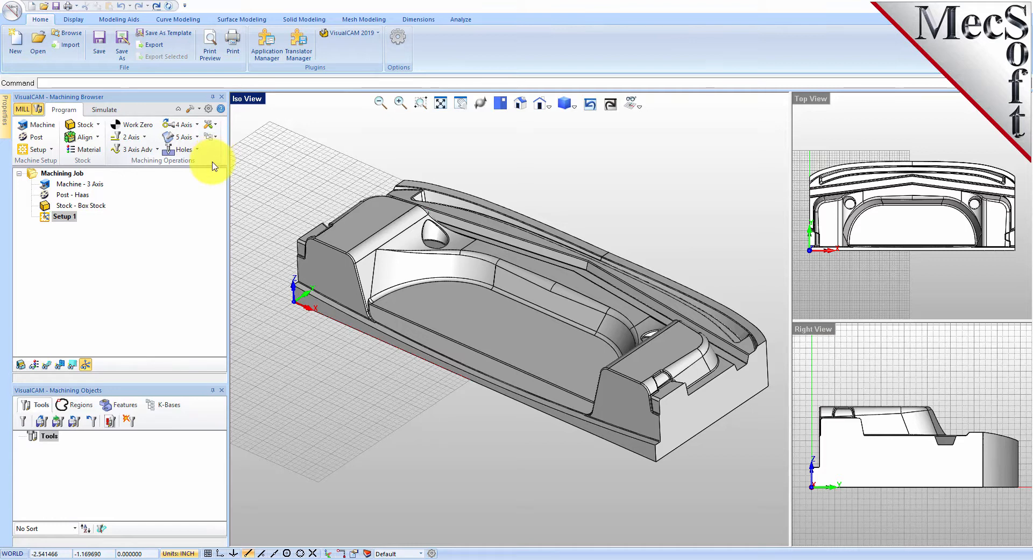
# - Define the machine tool manually as a 3 Axis machine and select its entry in the machining job
pyautogui.click(43, 126)
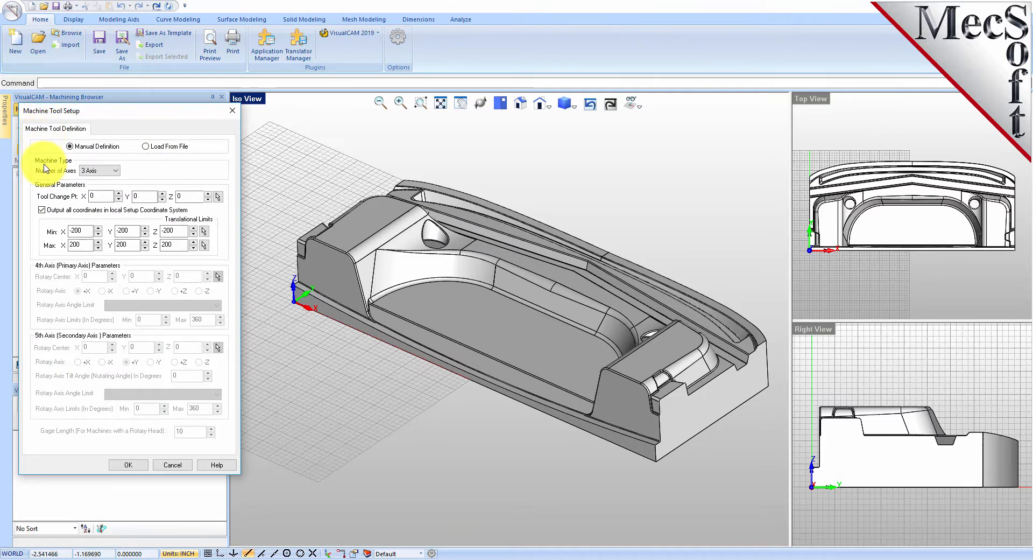
pyautogui.click(113, 171)
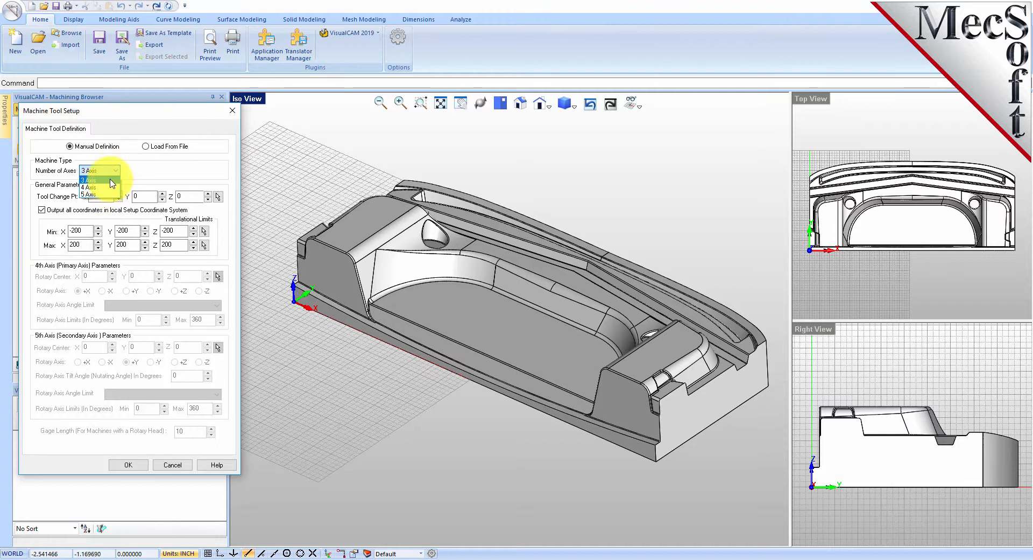
pyautogui.click(112, 181)
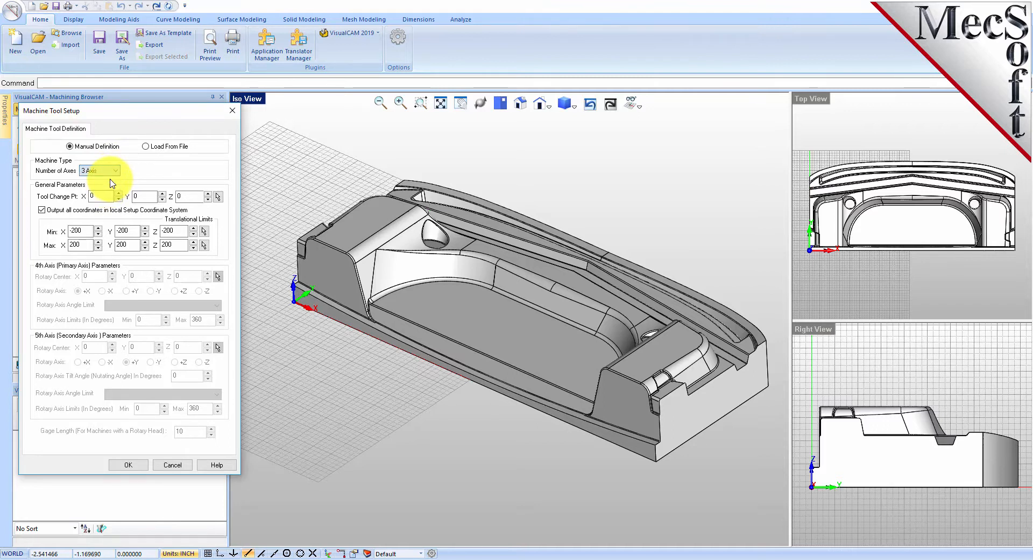
pyautogui.click(128, 465)
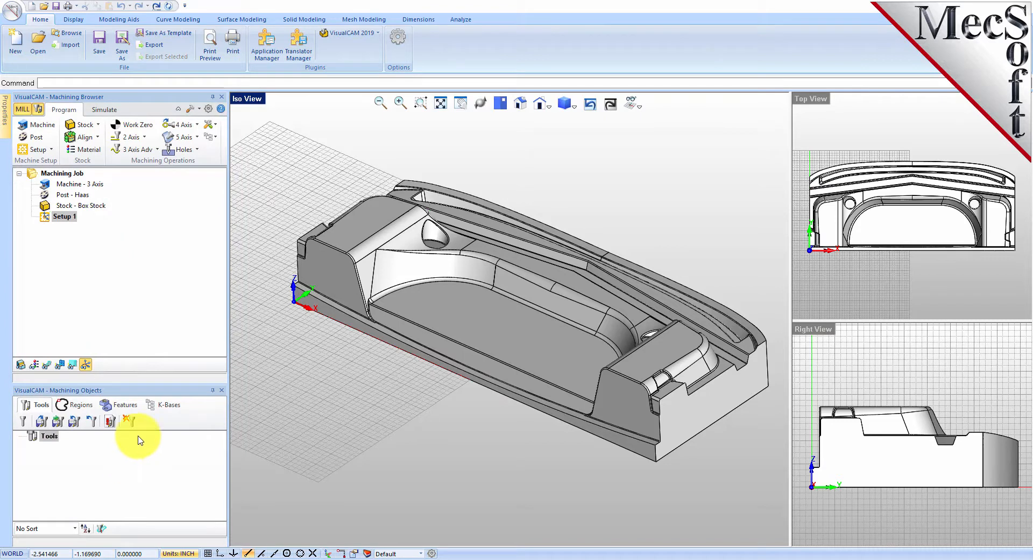
pyautogui.click(68, 186)
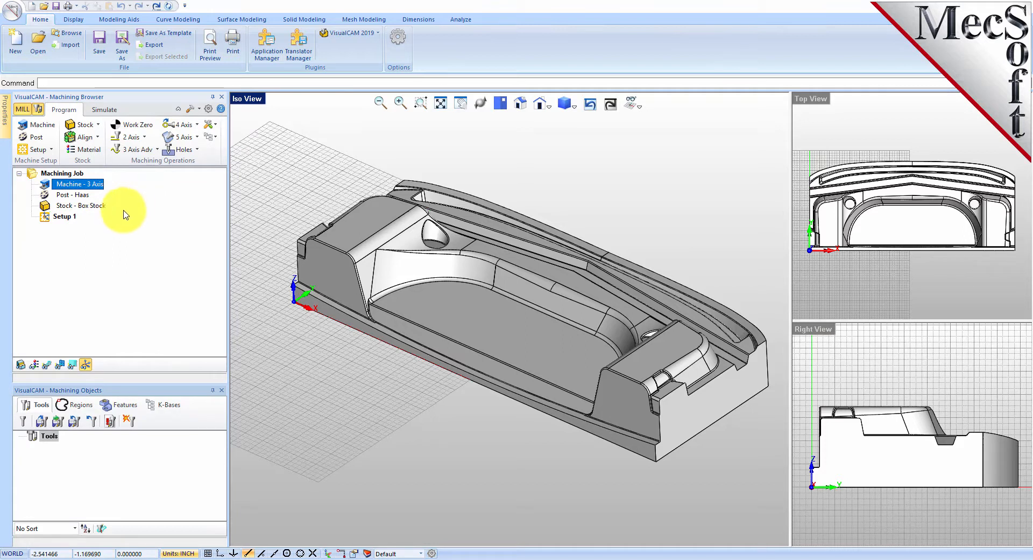
# - Set the post-processor to Haas with the posted file extension .nc, and select its entry in the machining job
pyautogui.click(37, 137)
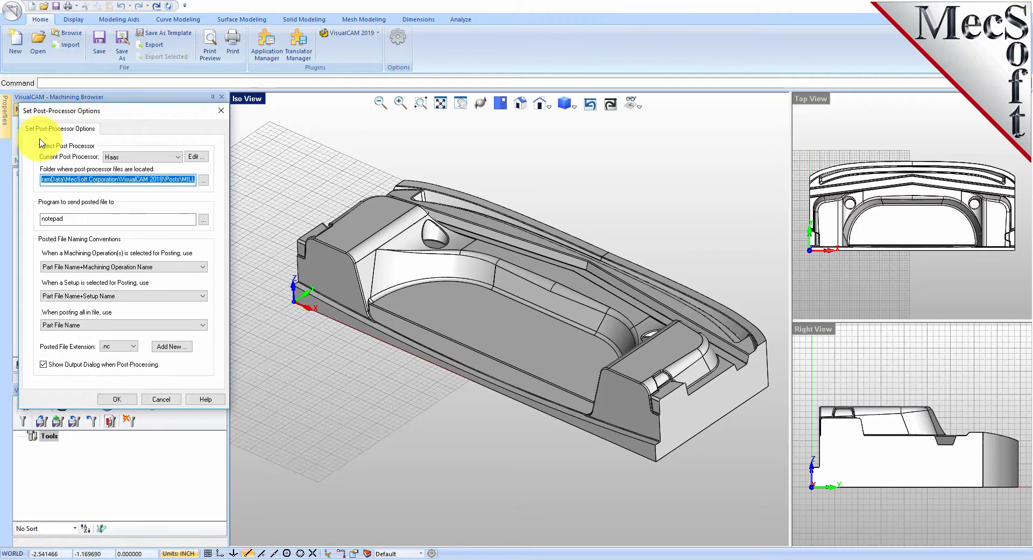
pyautogui.click(179, 161)
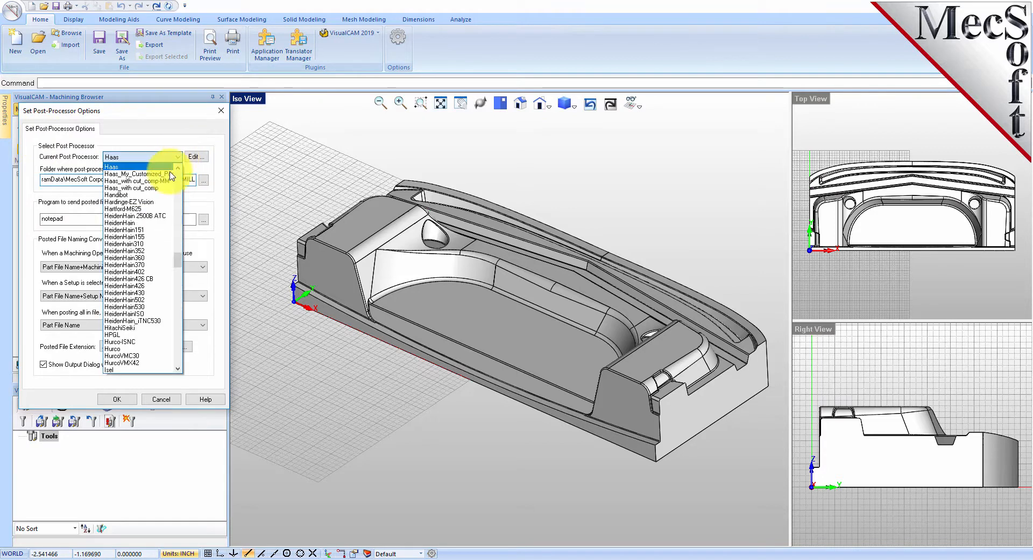
pyautogui.moveTo(176, 261)
pyautogui.mouseDown()
pyautogui.moveTo(175, 218)
pyautogui.moveTo(174, 250)
pyautogui.mouseUp()
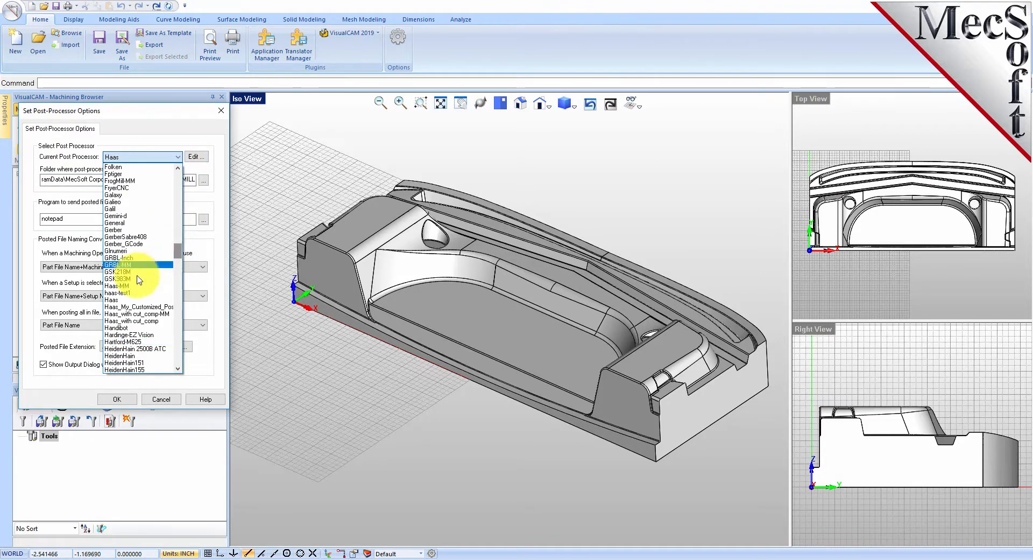
pyautogui.click(113, 301)
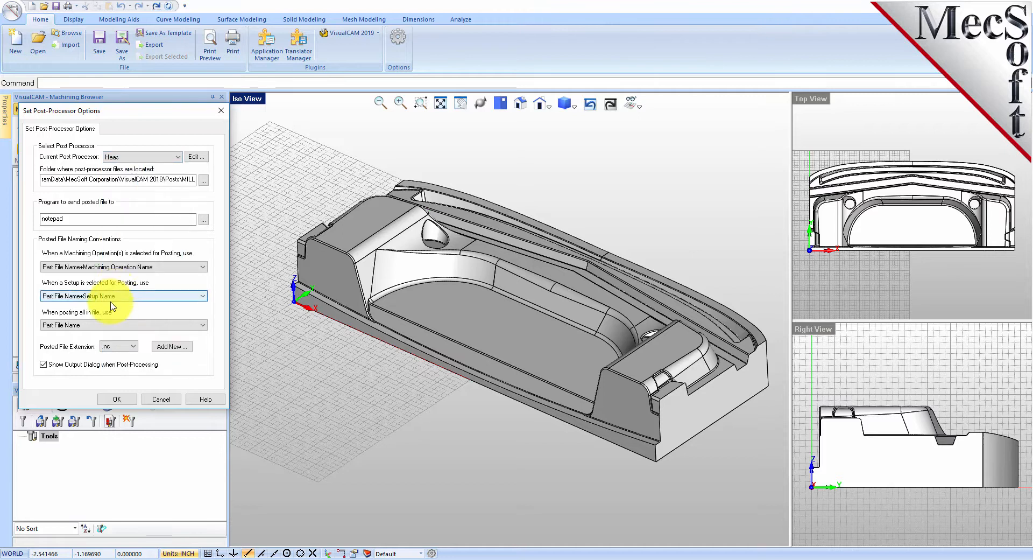
pyautogui.click(125, 347)
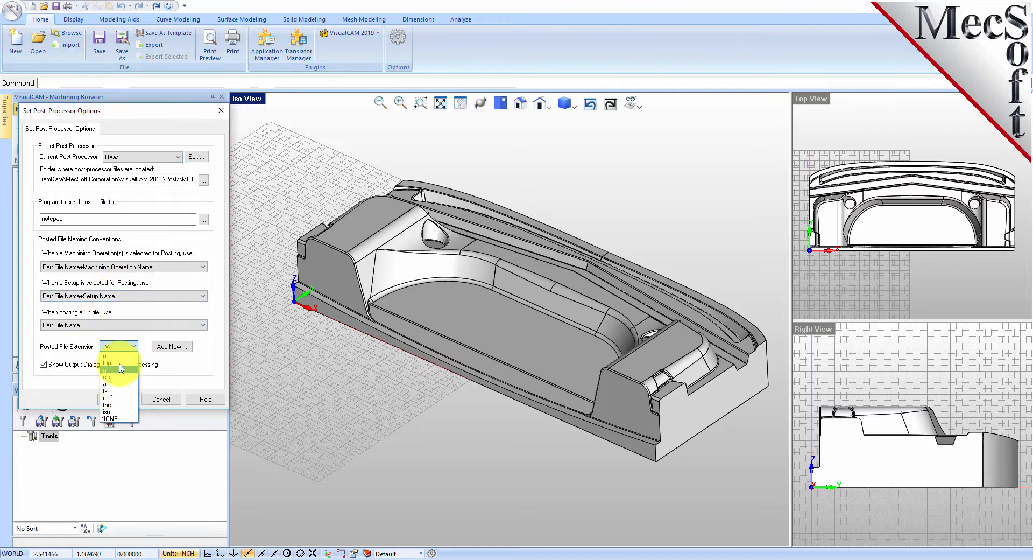
pyautogui.click(121, 356)
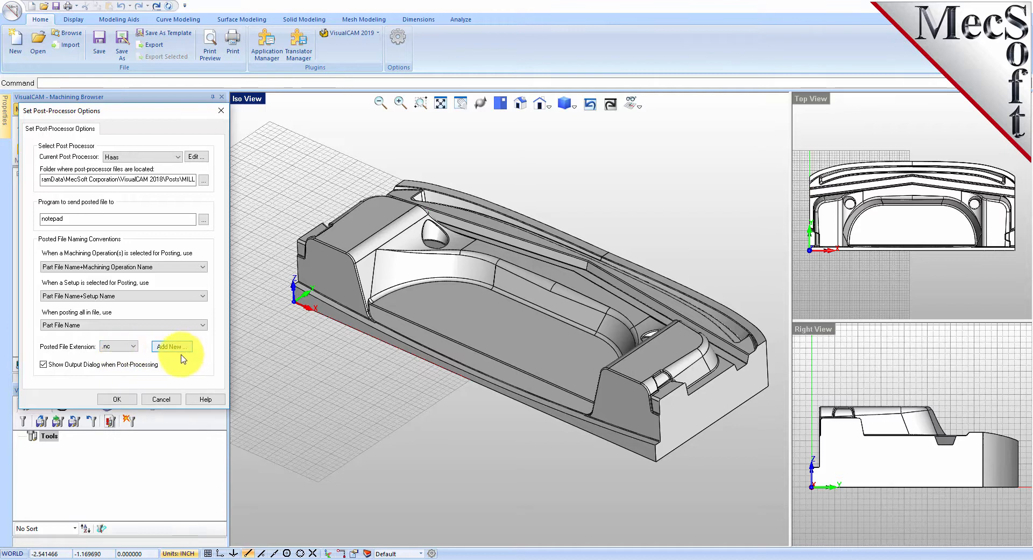
pyautogui.click(117, 399)
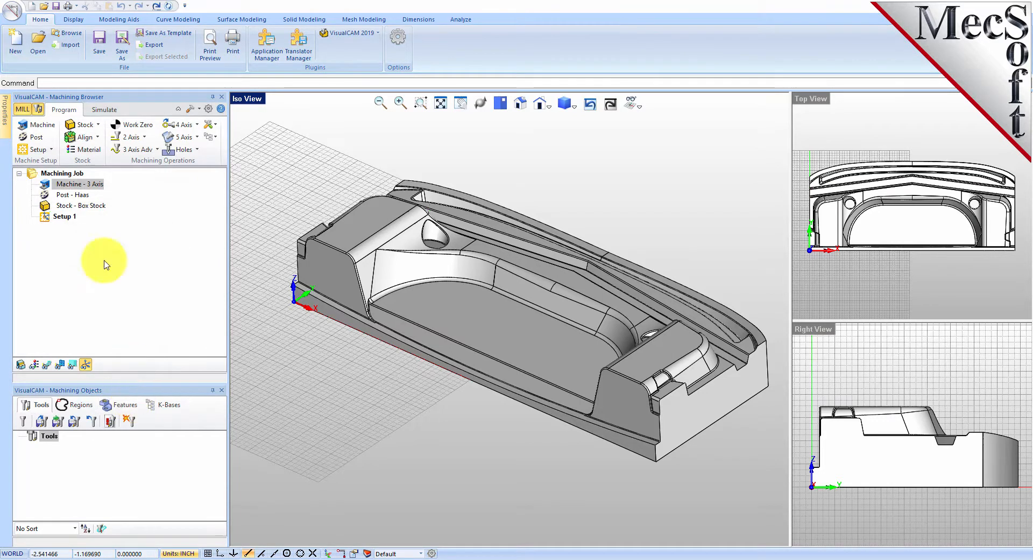
pyautogui.click(63, 195)
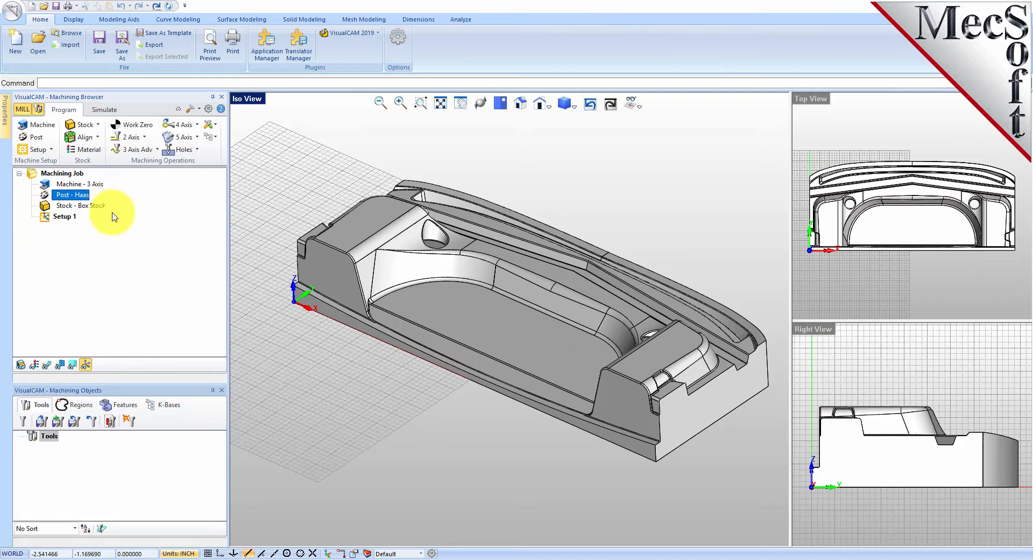
# - Select Setup 1 and toggle the display of its machine coordinate system off and on to check its orientation
pyautogui.click(43, 218)
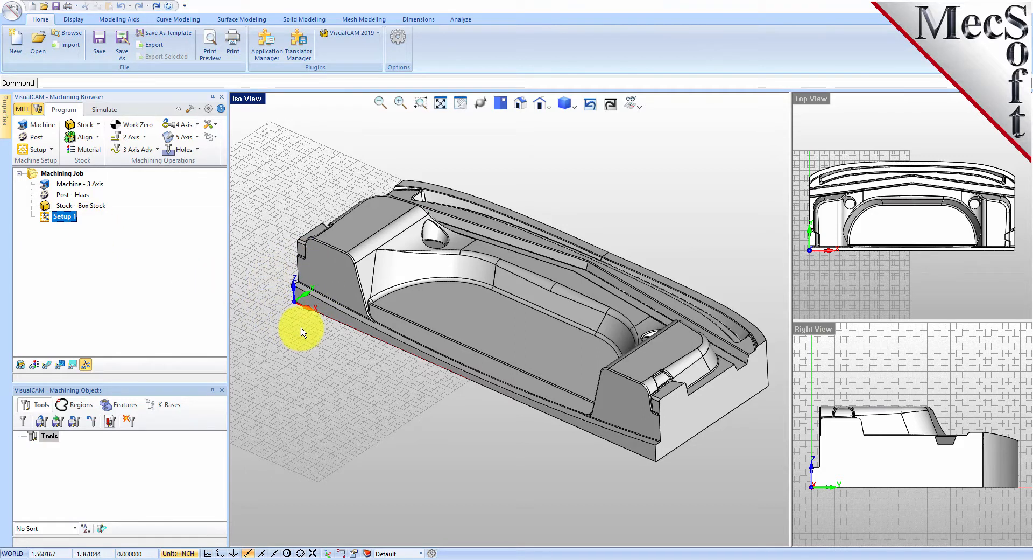
pyautogui.click(87, 366)
pyautogui.click(87, 367)
pyautogui.click(87, 366)
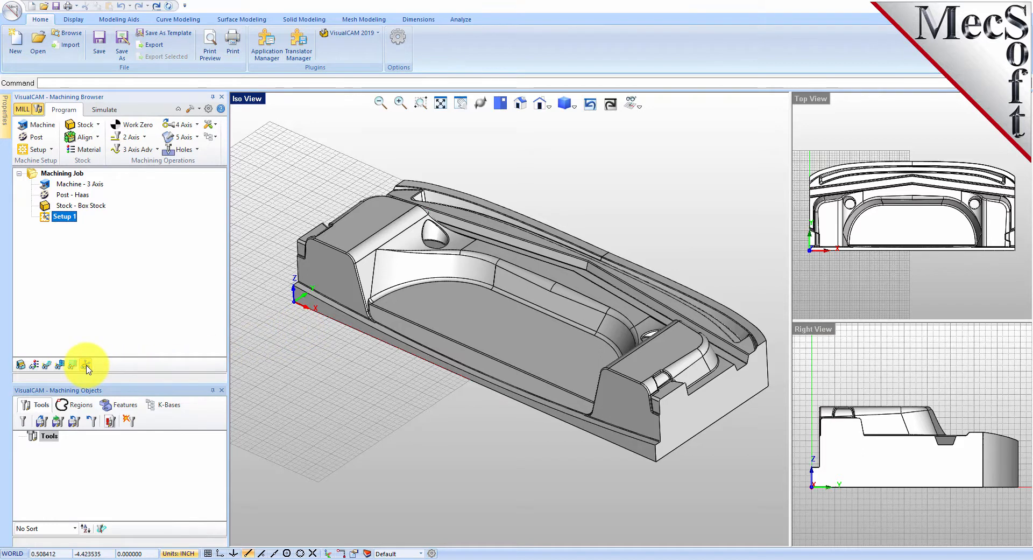
pyautogui.click(87, 366)
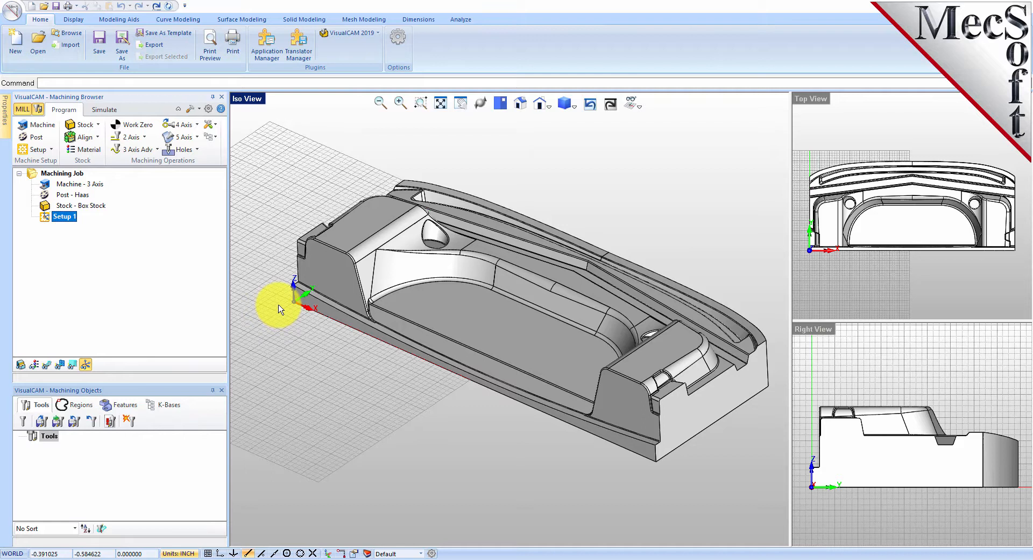
# - Define a box stock from the model bounding box, 3.75 inches high and anchored at its minimum XYZ corner, and toggle its display
pyautogui.click(96, 126)
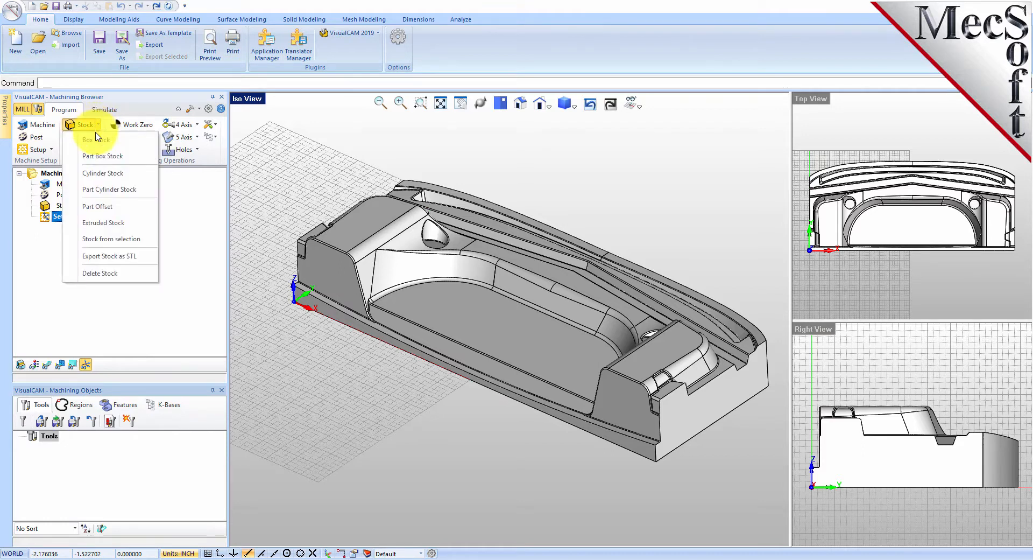
pyautogui.click(125, 144)
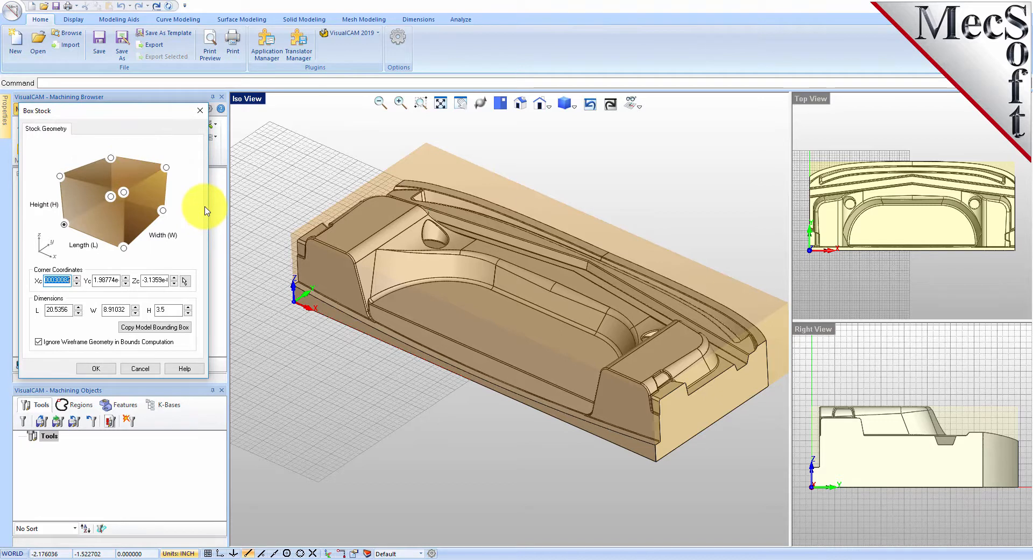
pyautogui.click(149, 327)
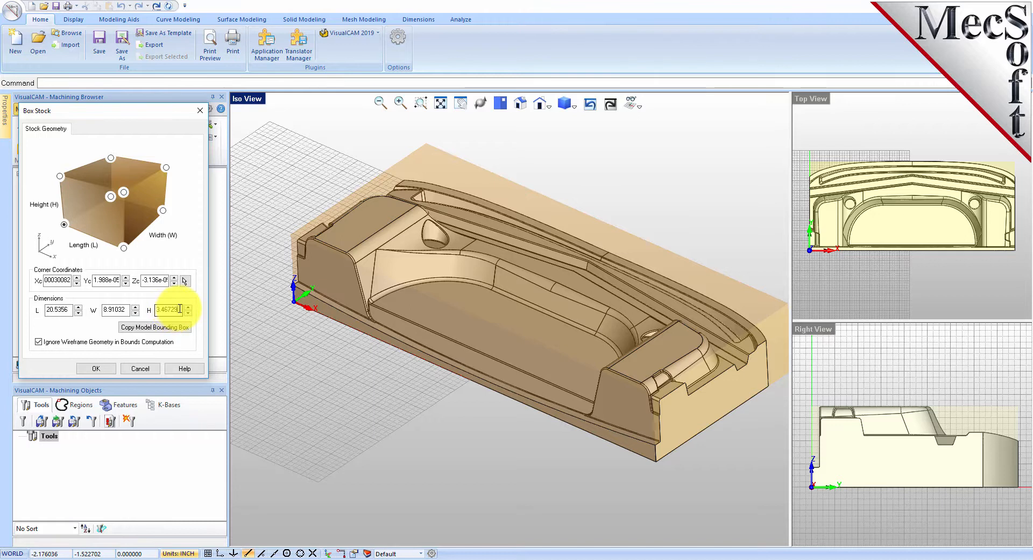
pyautogui.moveTo(180, 309); pyautogui.dragTo(148, 312)
pyautogui.write('3.75')
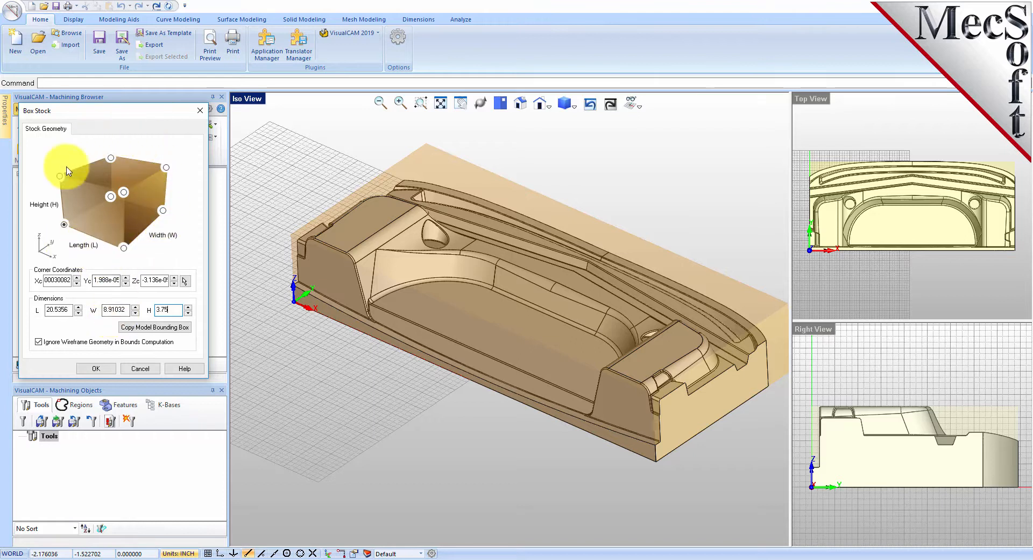
pyautogui.click(65, 225)
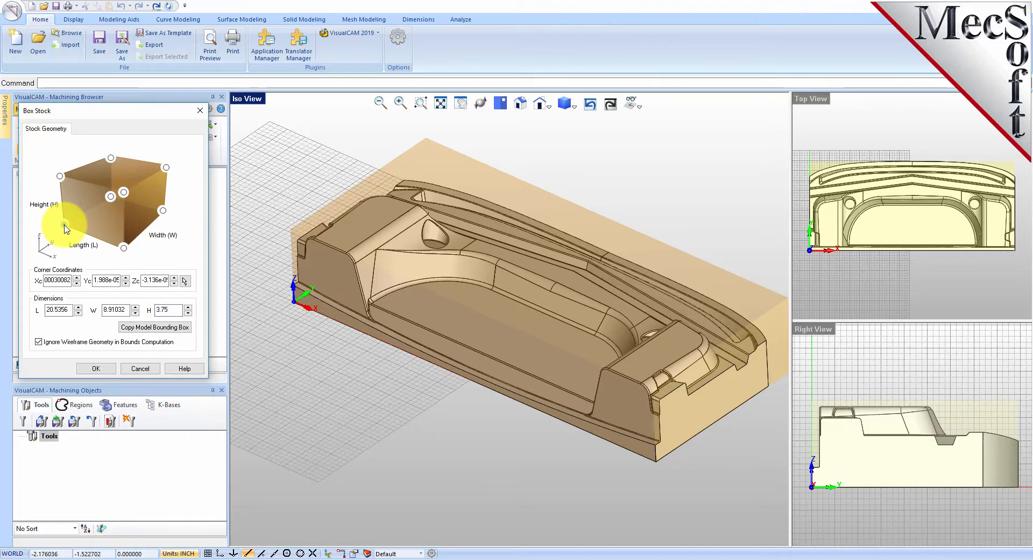
pyautogui.click(96, 369)
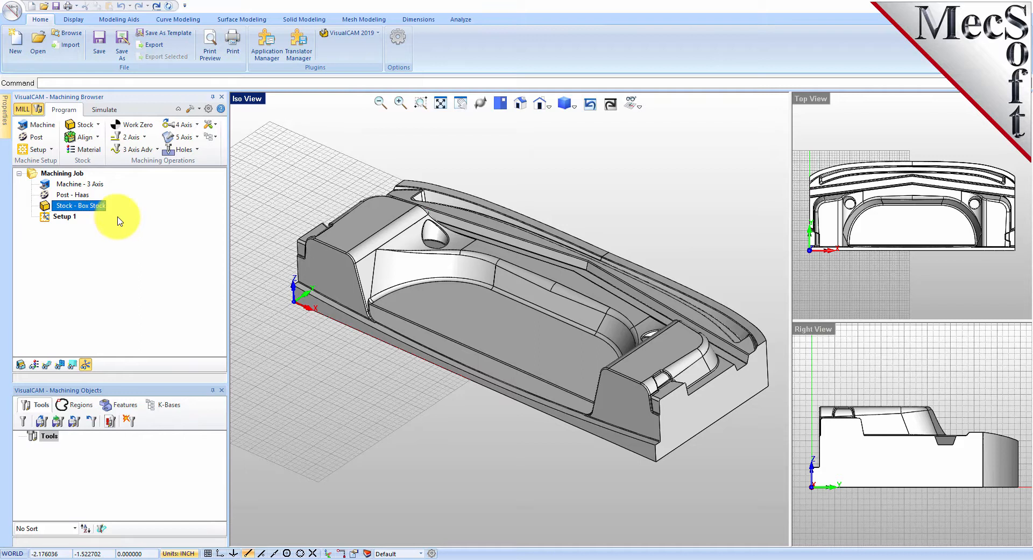
pyautogui.click(20, 365)
pyautogui.click(20, 366)
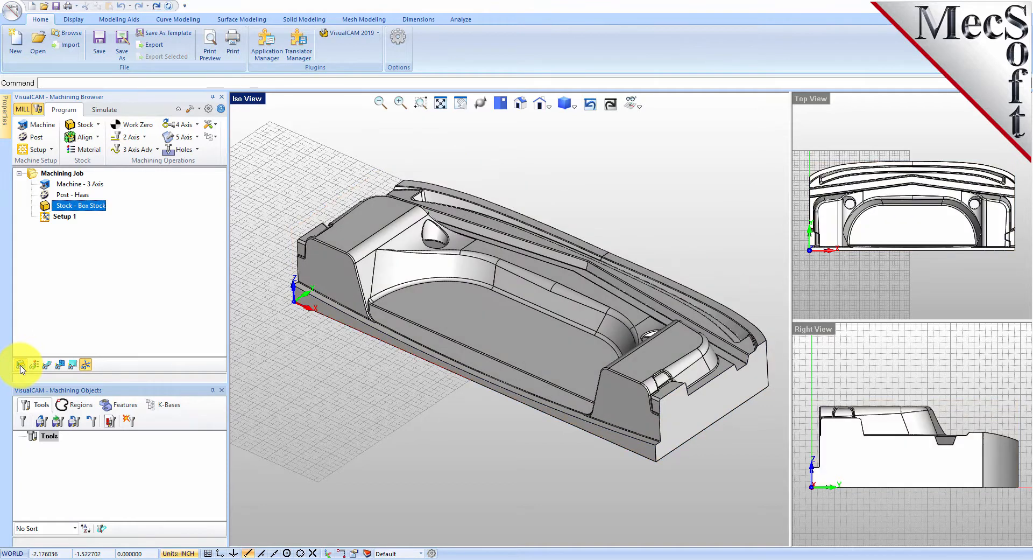
# - Show the stock and align it about the part with Z Alignment at Bottom and XY Alignment at Center
pyautogui.click(20, 365)
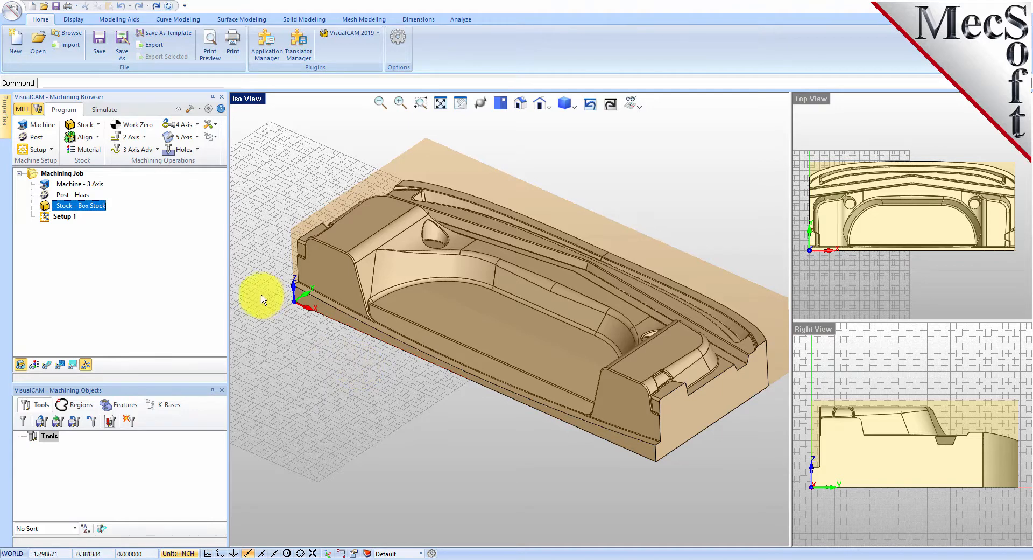
pyautogui.click(93, 139)
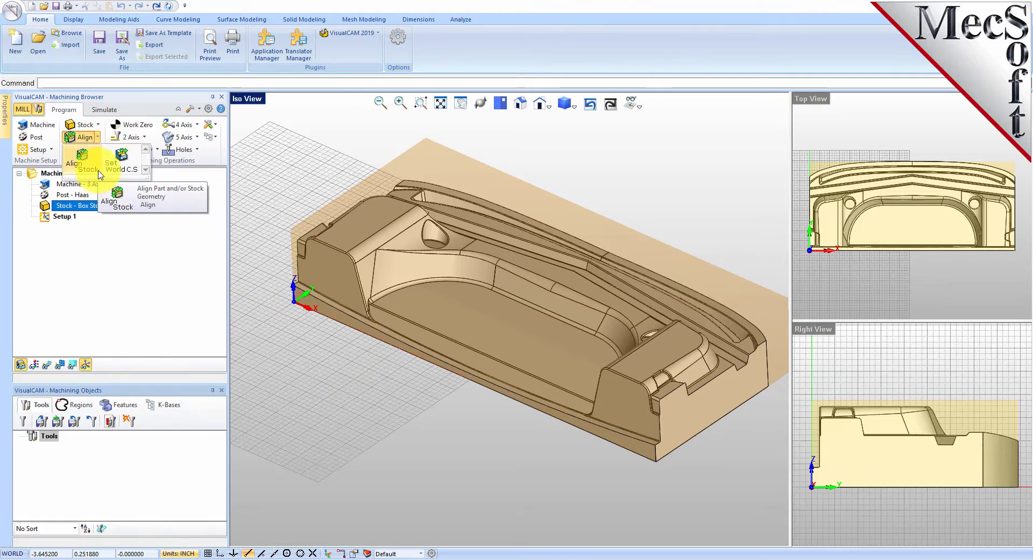
pyautogui.click(89, 163)
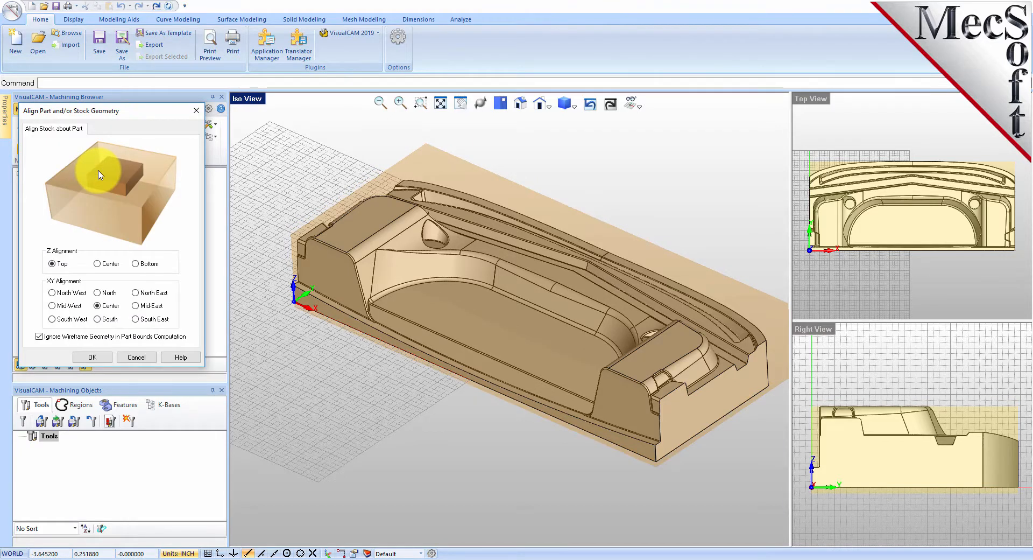
pyautogui.moveTo(499, 419); pyautogui.dragTo(514, 348, button='right')
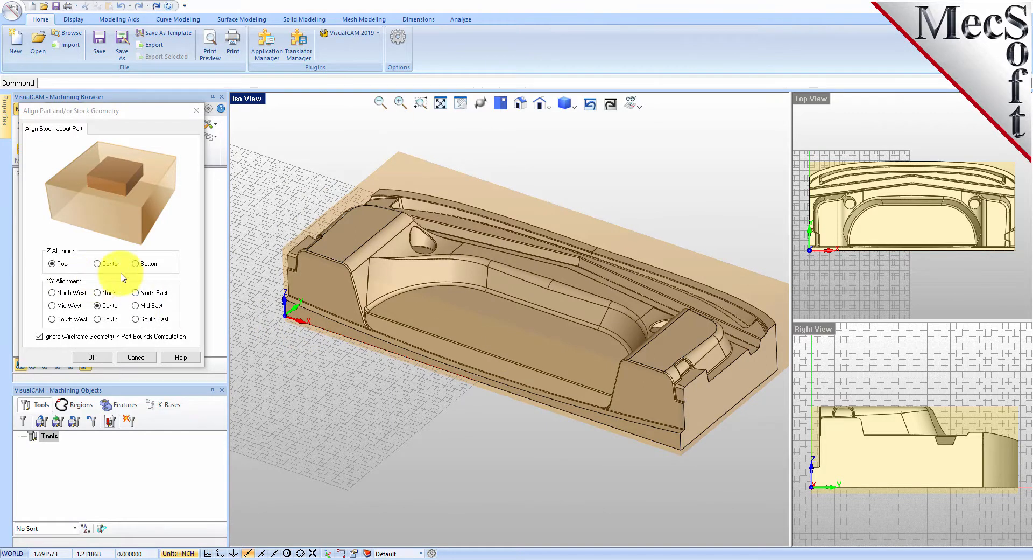
pyautogui.click(136, 264)
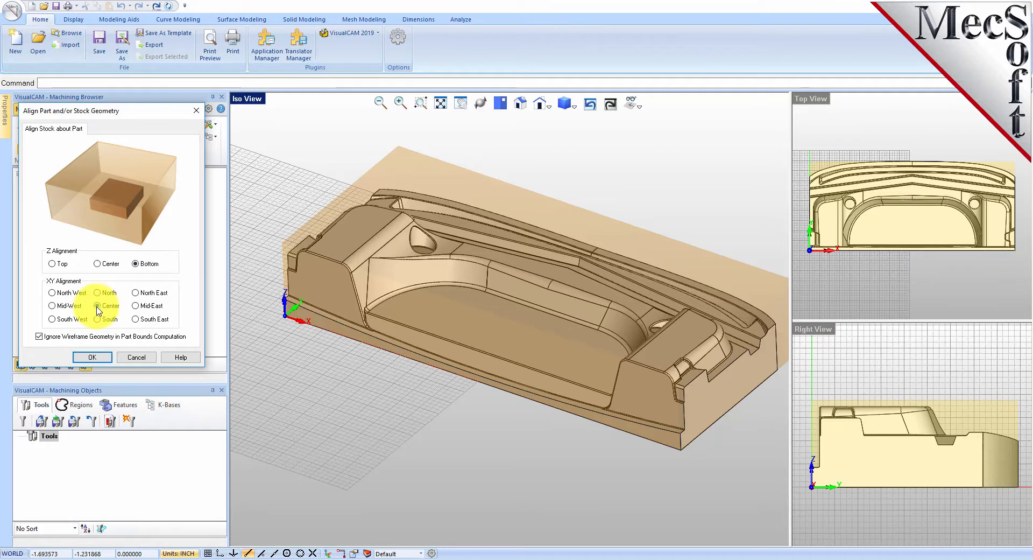
pyautogui.click(91, 357)
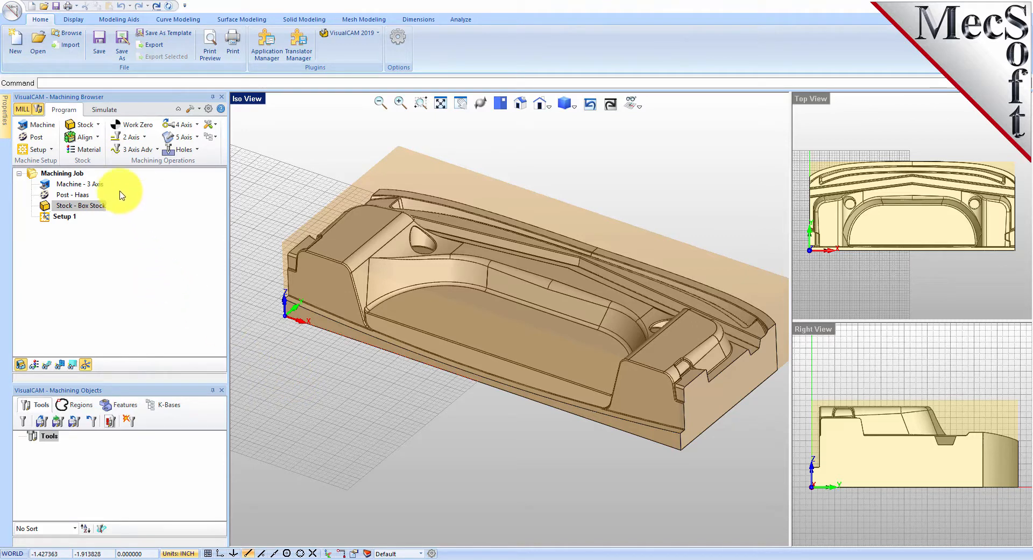
# - Assign ALUMINUM - 6061 from the FeedsSpeedsDataINCH.xml material file as the stock material
pyautogui.click(98, 154)
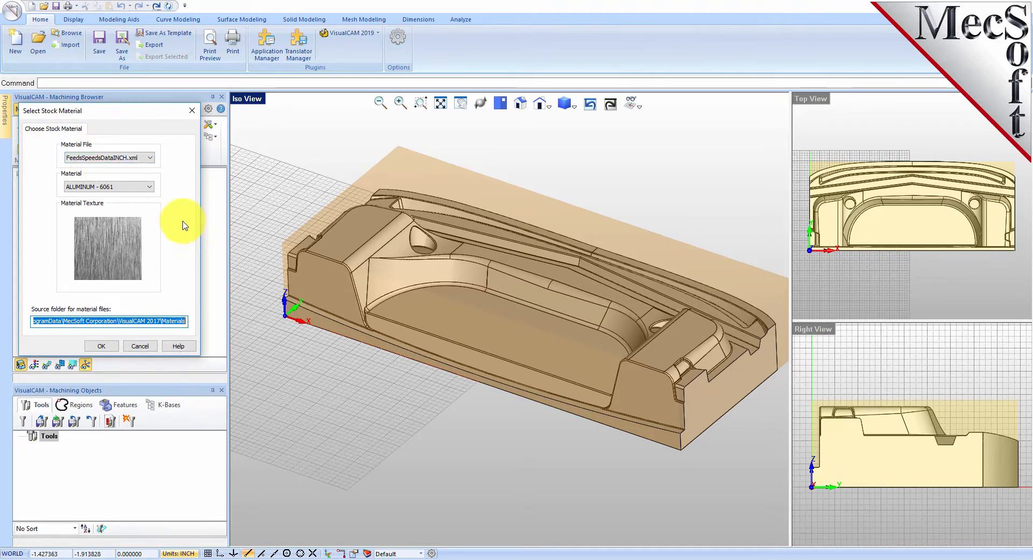
pyautogui.click(150, 188)
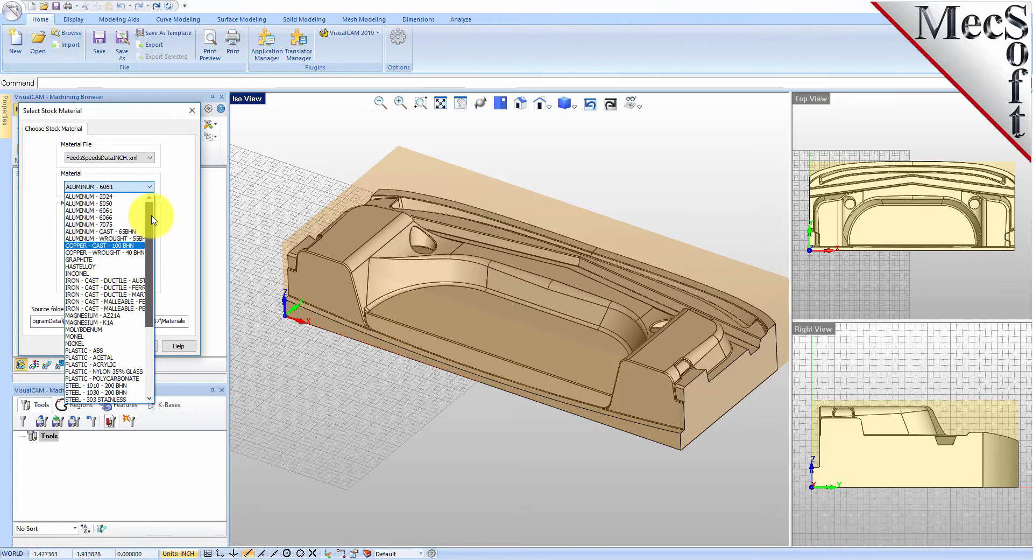
pyautogui.click(115, 210)
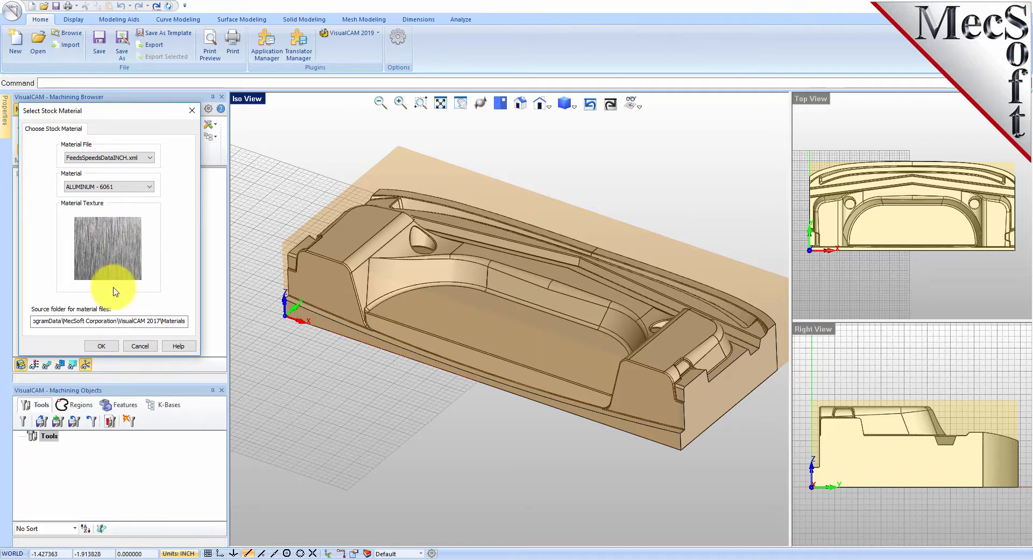
pyautogui.click(107, 345)
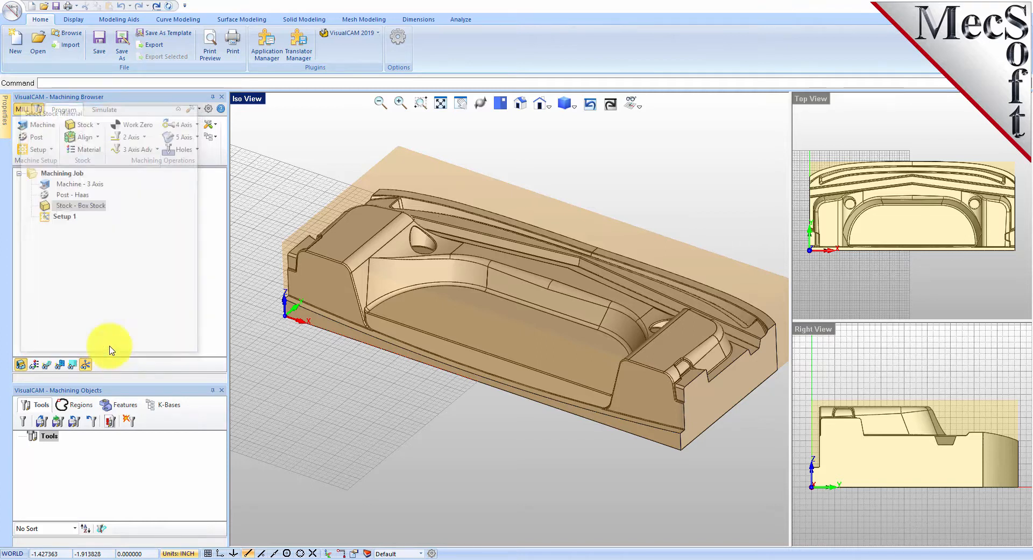
# - Toggle the material texture display on the part and stock to preview the aluminum, leaving it off
pyautogui.click(36, 371)
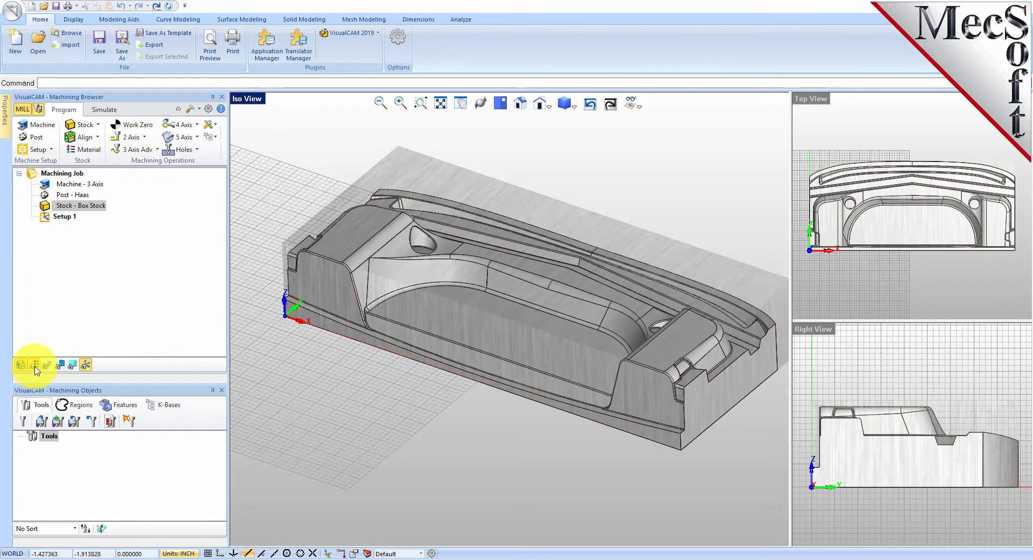
pyautogui.click(35, 366)
pyautogui.click(35, 366)
pyautogui.click(35, 366)
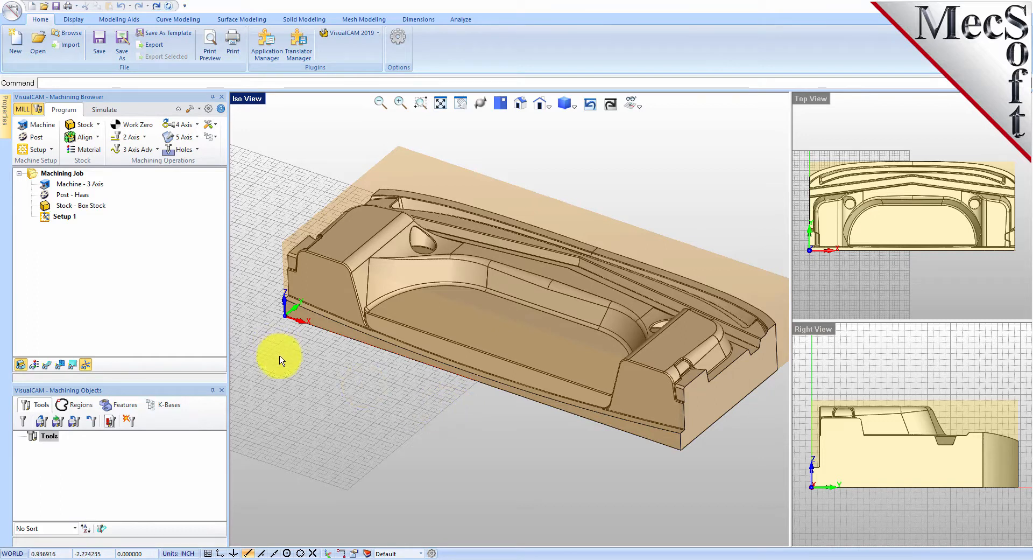
# - Set the world coordinate system origin to the stock box at the Highest Z face and South West position
pyautogui.click(98, 137)
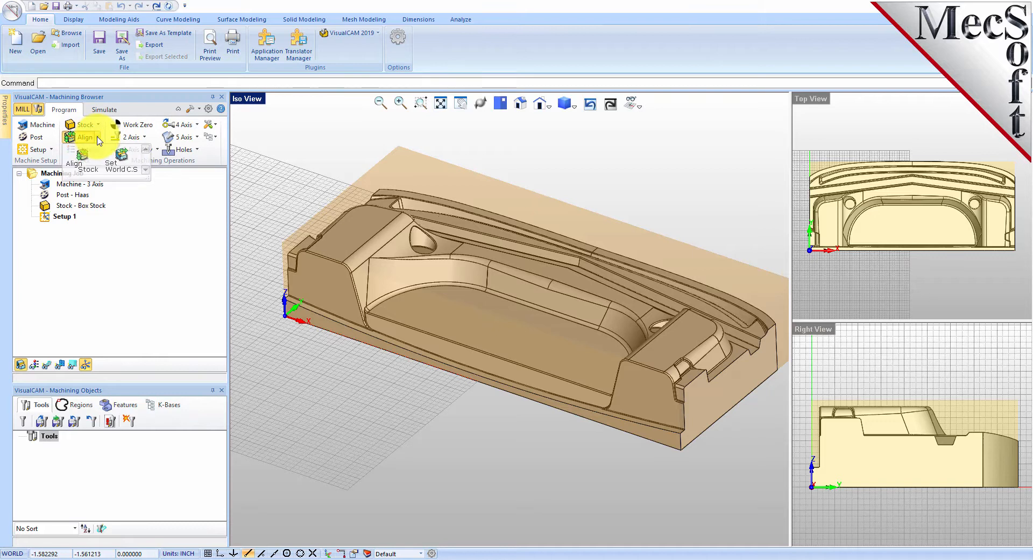
pyautogui.click(122, 164)
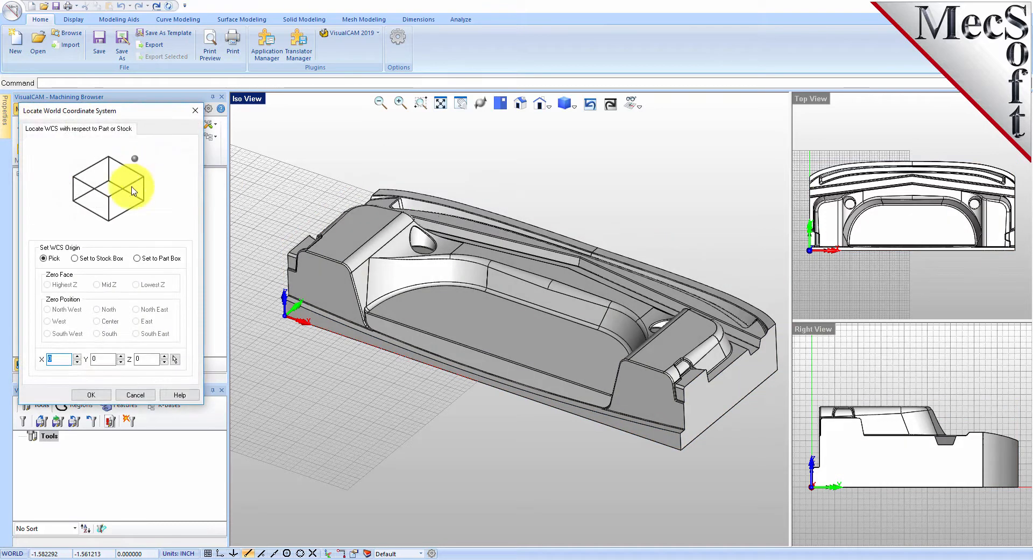
pyautogui.click(75, 258)
pyautogui.click(75, 258)
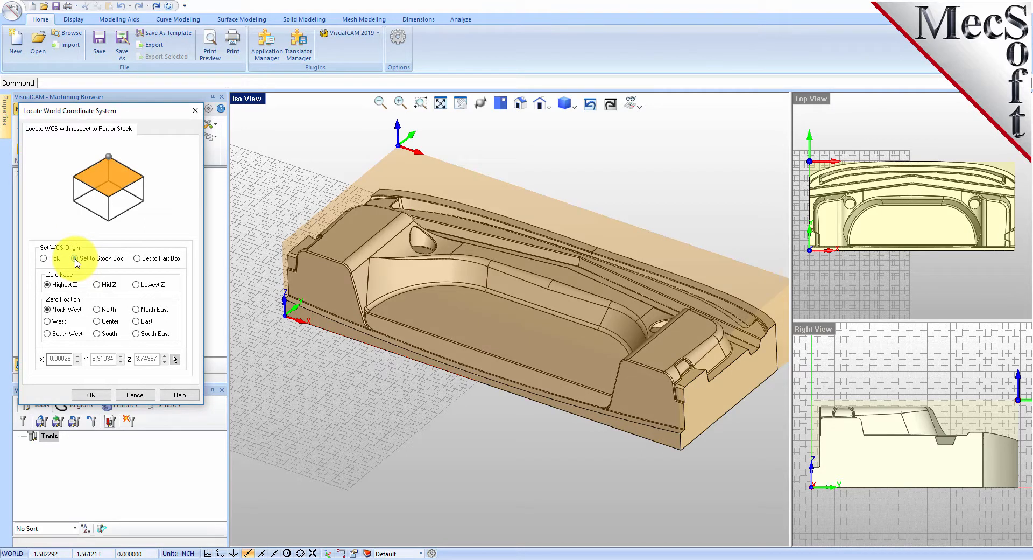
pyautogui.click(49, 285)
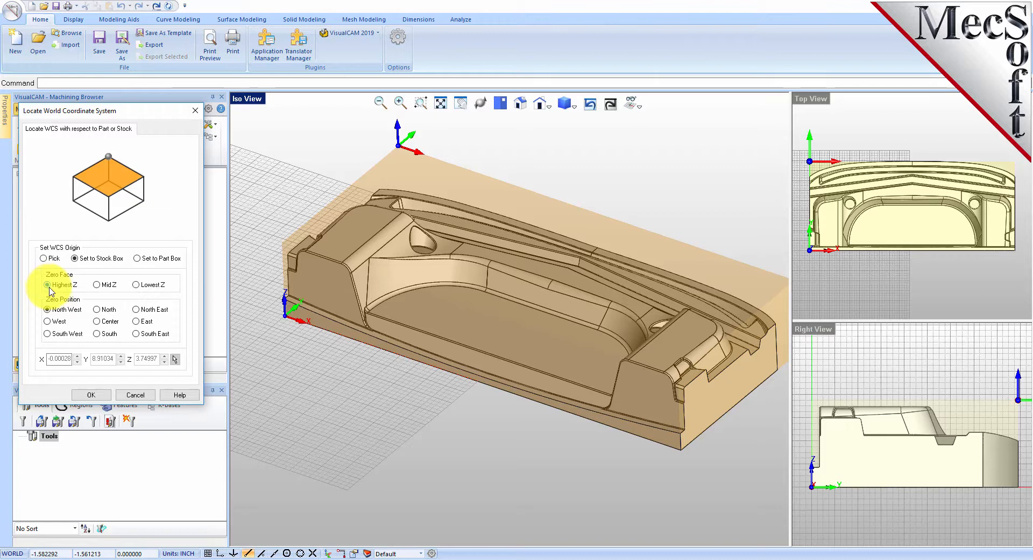
pyautogui.click(48, 333)
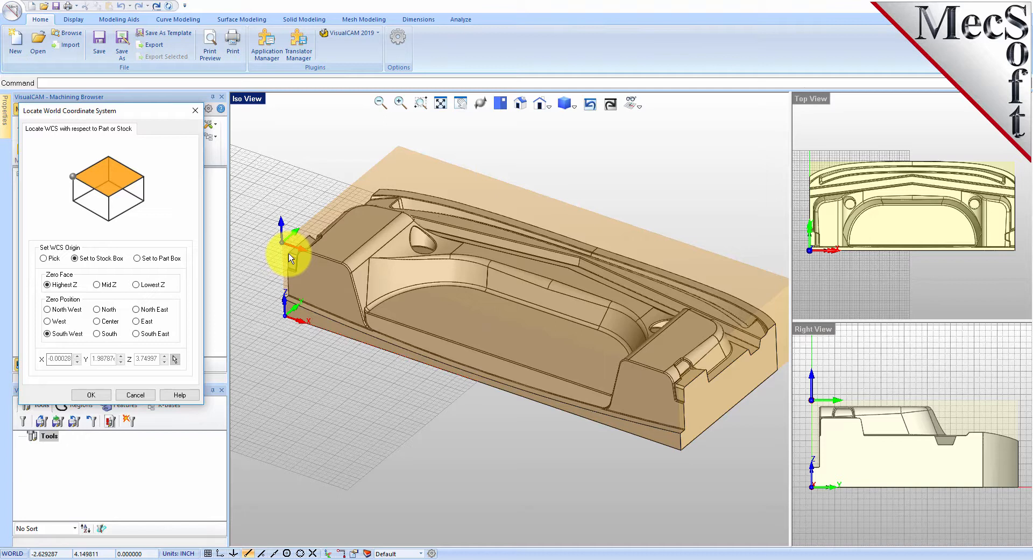
pyautogui.click(91, 395)
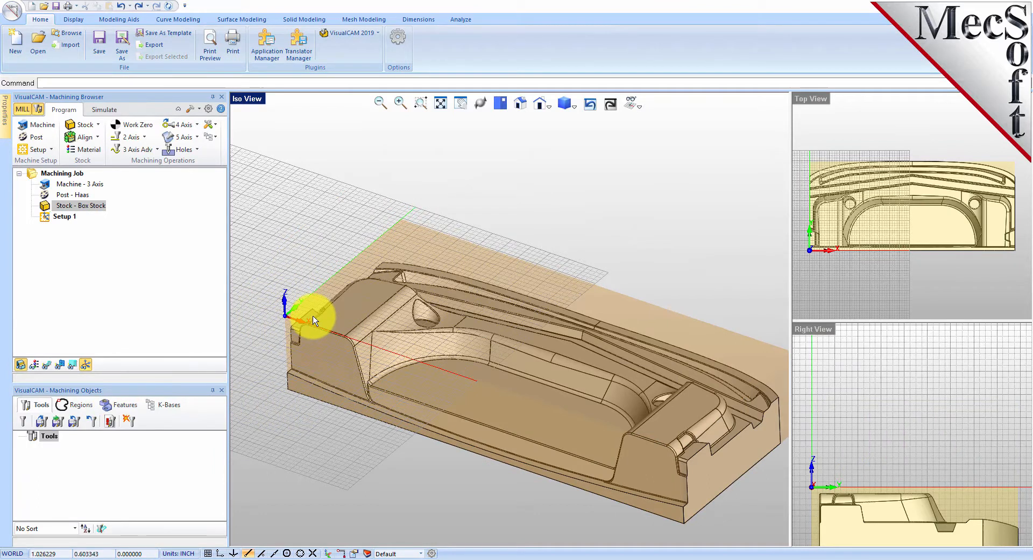
# - Fit the part and stock in the Right View and check the relocated origin there and in the Iso View
pyautogui.click(868, 426)
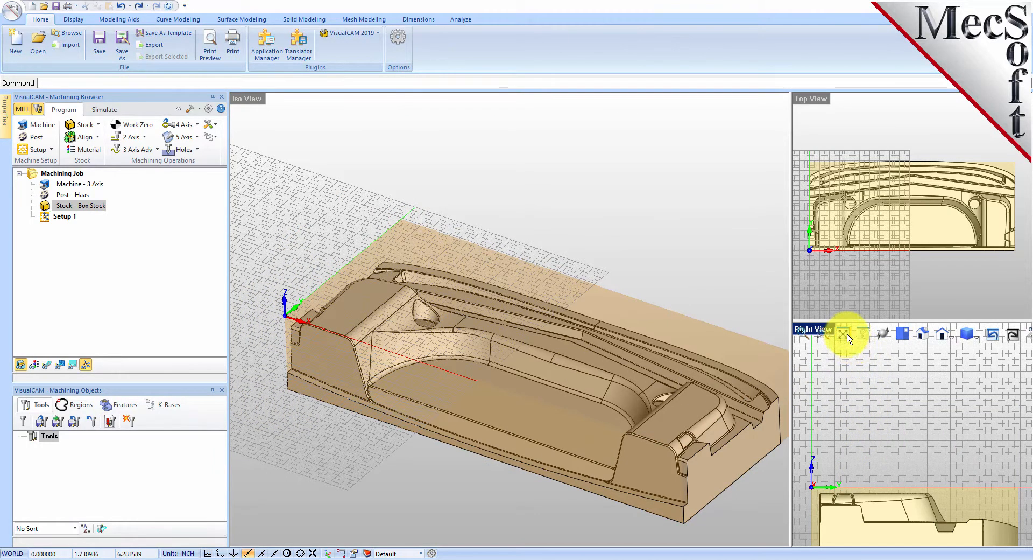
pyautogui.click(846, 334)
pyautogui.scroll(5, 906, 426)
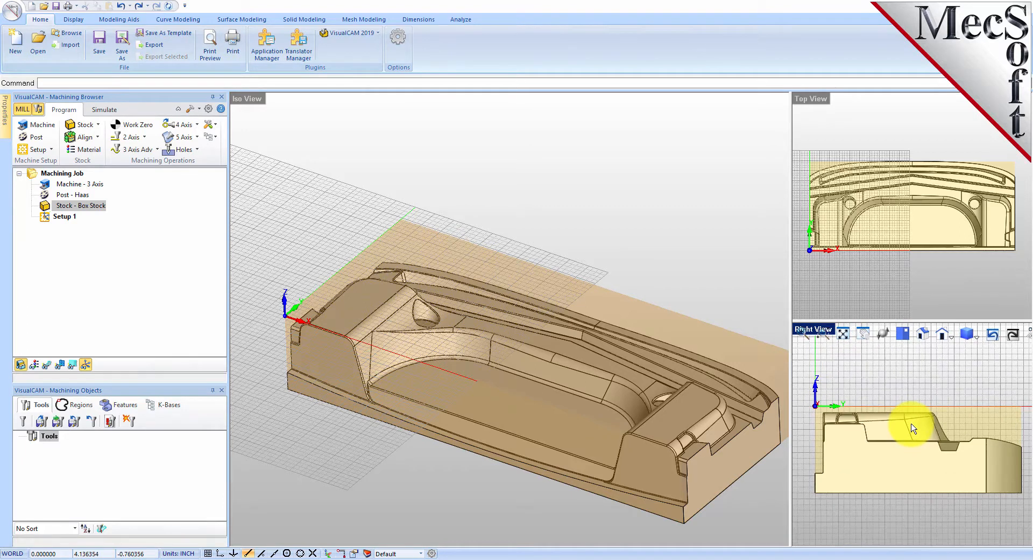
pyautogui.click(467, 237)
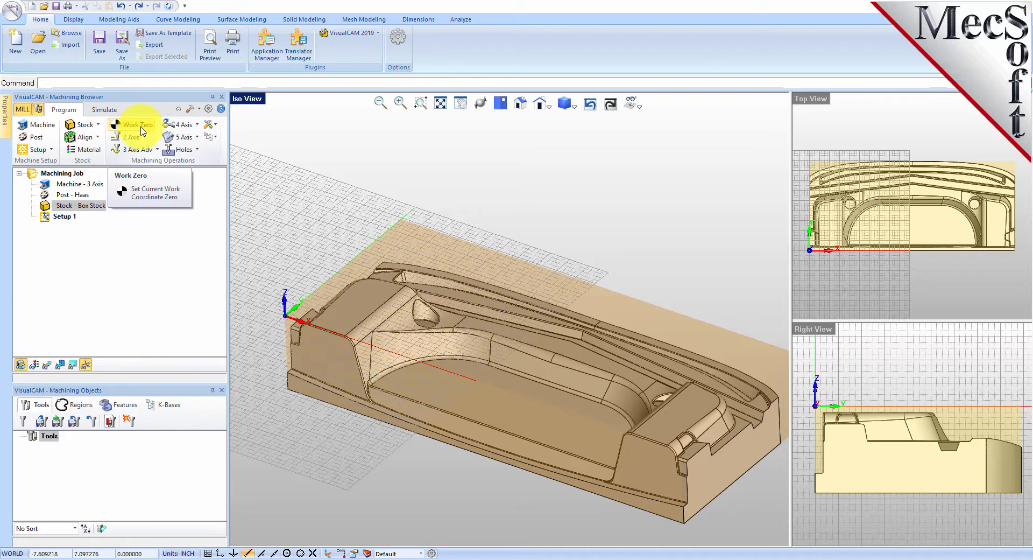
pyautogui.scroll(-4, 535, 205)
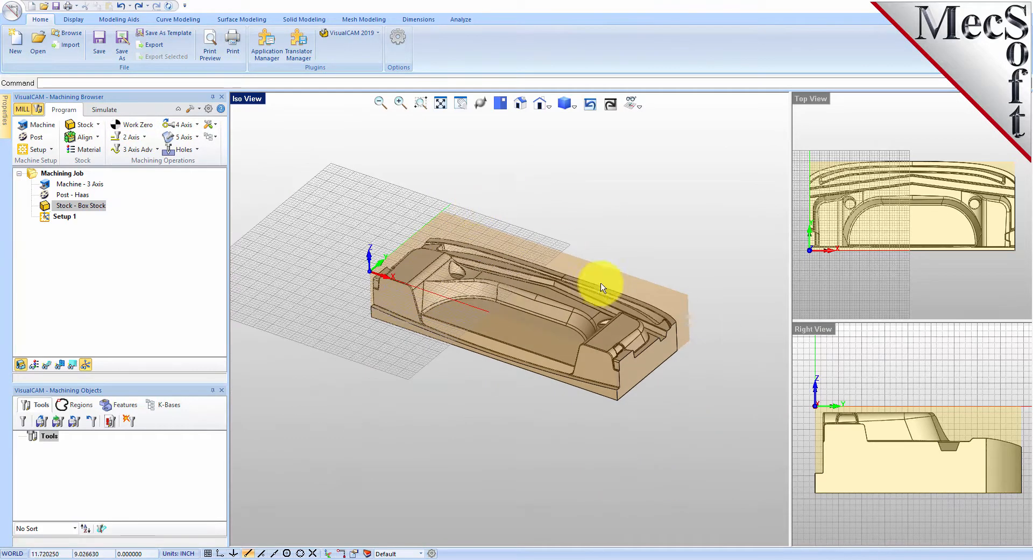
pyautogui.scroll(3, 554, 316)
pyautogui.scroll(2, 559, 243)
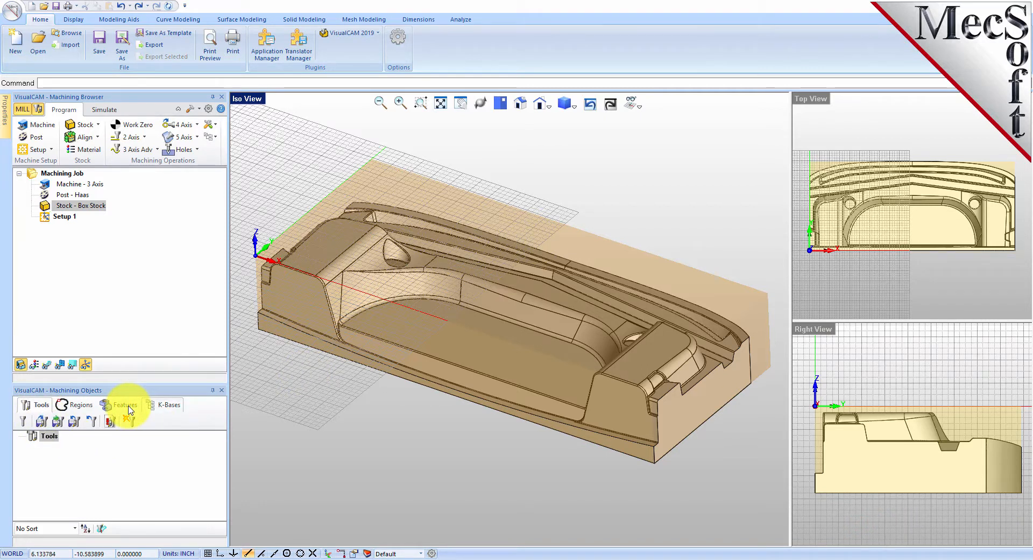
# - Load the cutting tools from the knowledge base file 3AxisIntroductionTutorial.vkb into the session
pyautogui.click(40, 420)
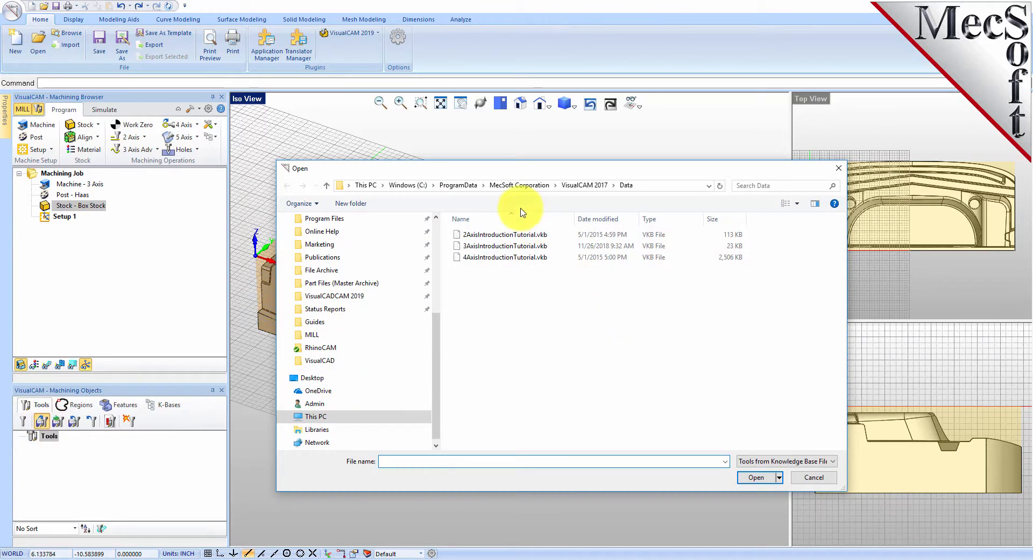
pyautogui.click(504, 246)
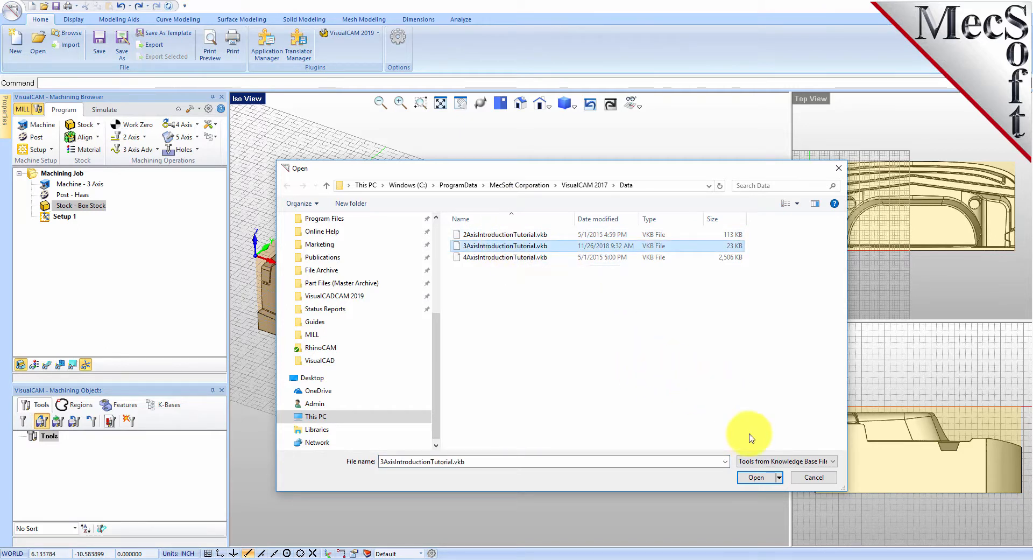
pyautogui.click(763, 481)
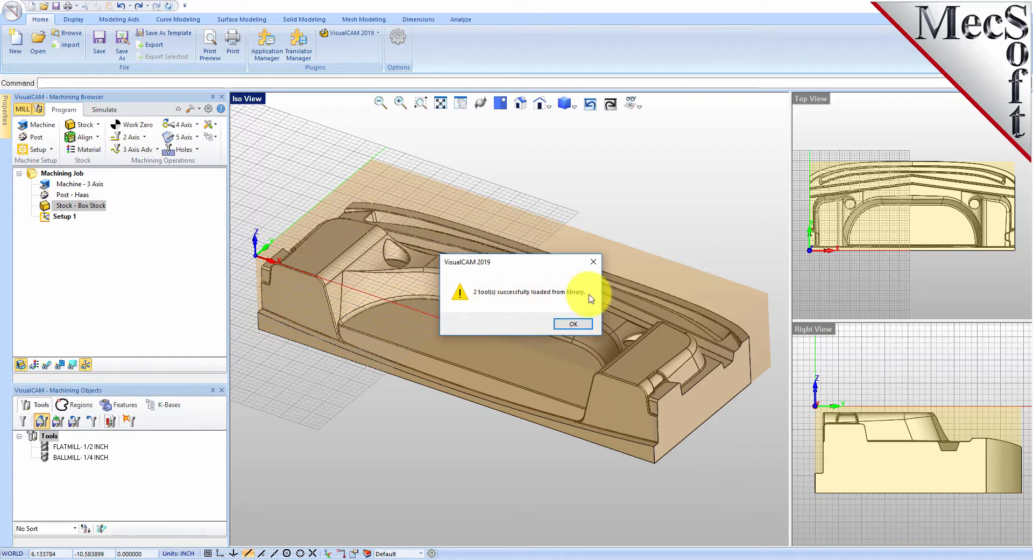
pyautogui.click(567, 325)
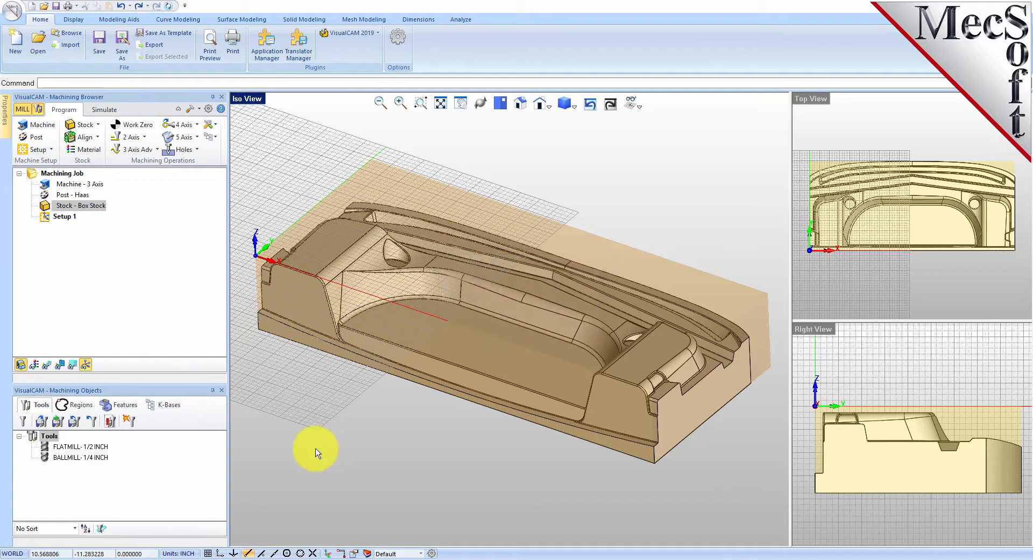
# - Examine the definitions and the feeds and speeds of the 1/2 inch flat mill and 1/4 inch ball mill, leaving their values unedited
pyautogui.click(81, 447)
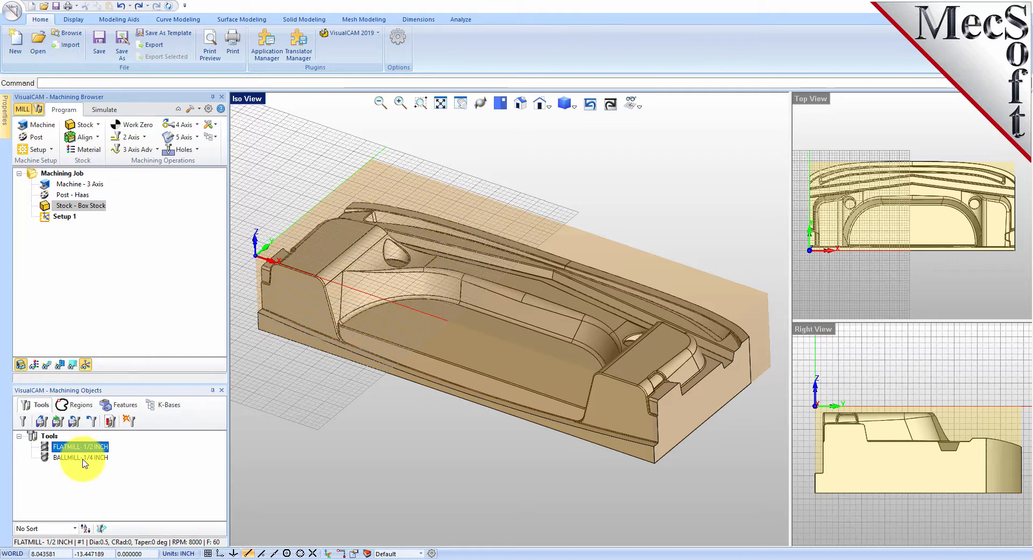
pyautogui.click(84, 459)
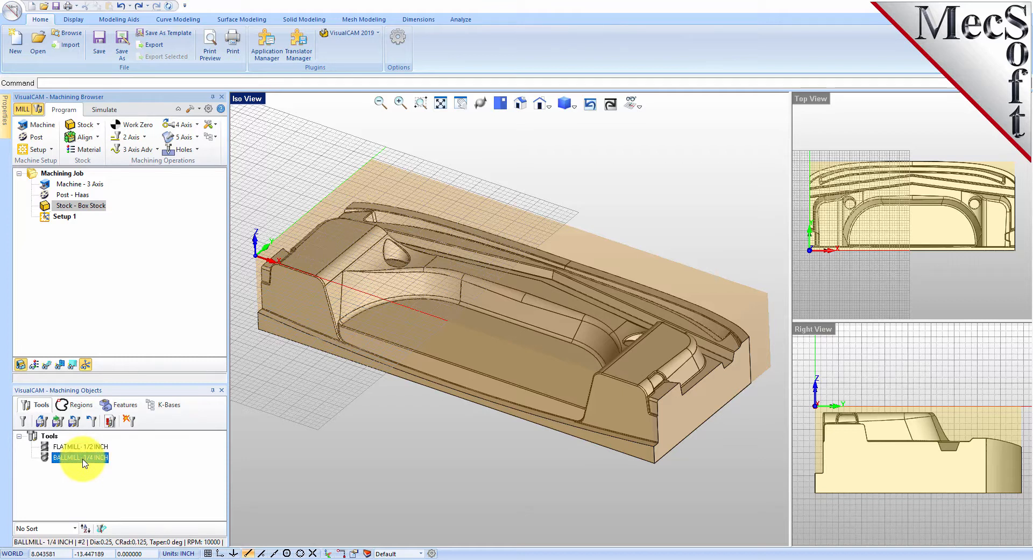
pyautogui.click(62, 448)
pyautogui.doubleClick(62, 447)
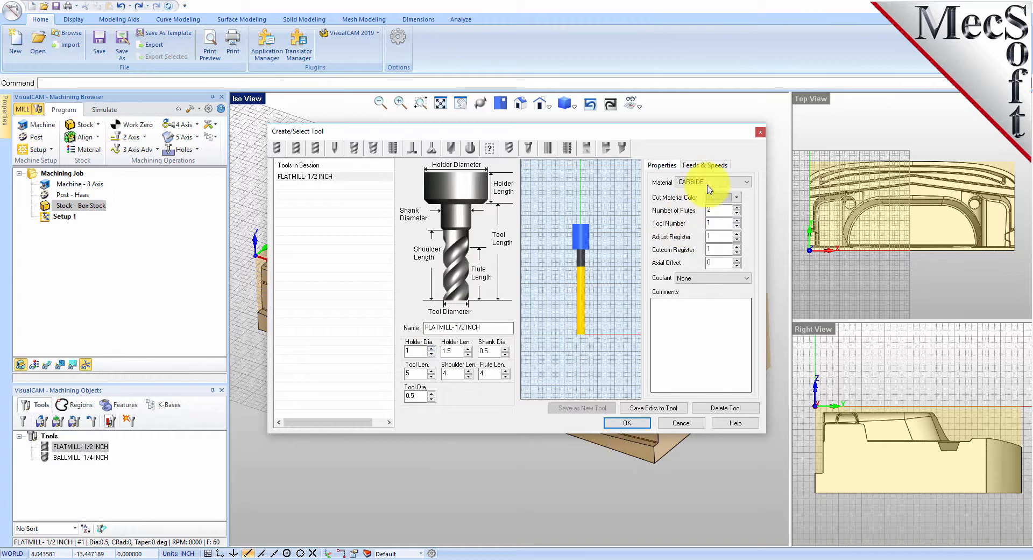
pyautogui.click(713, 165)
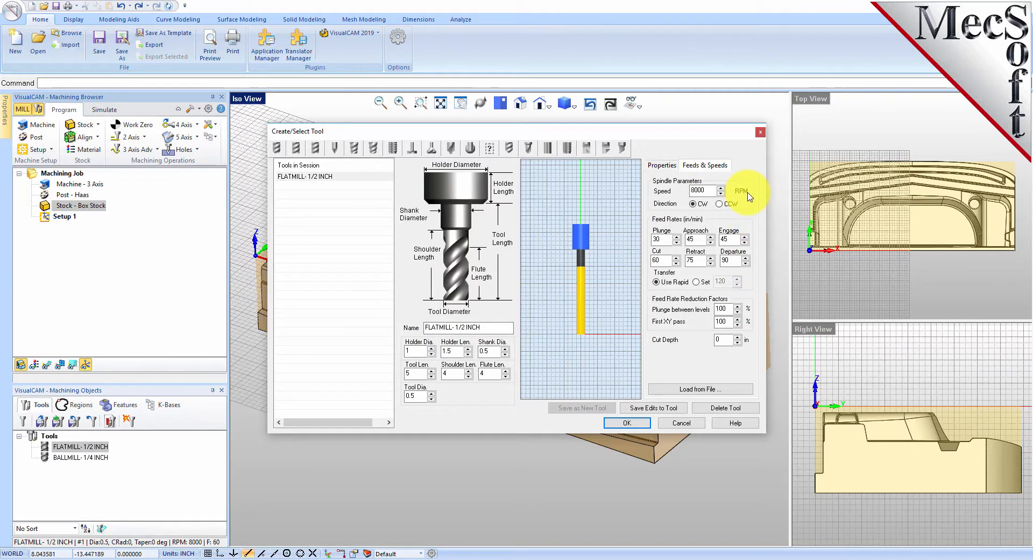
pyautogui.click(278, 148)
pyautogui.click(309, 176)
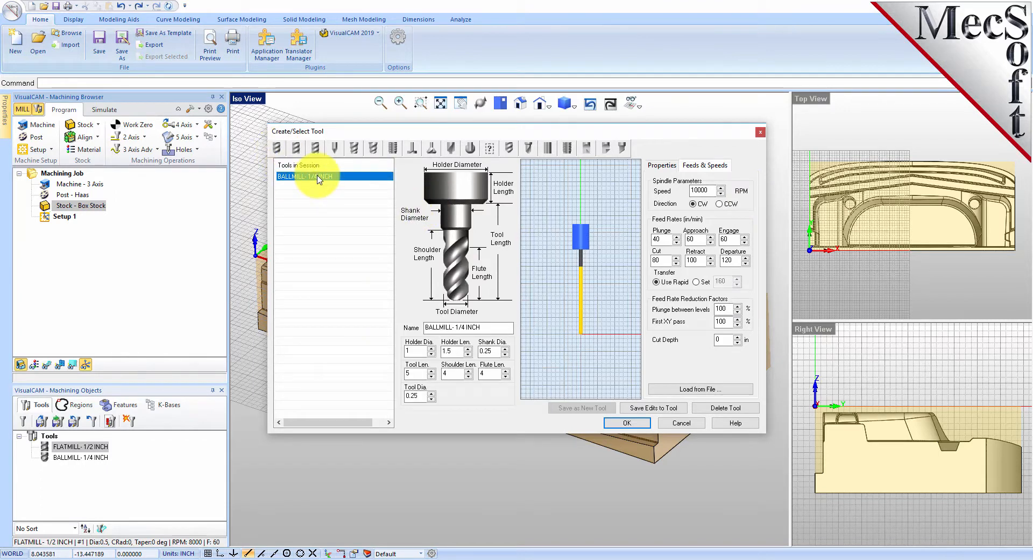
pyautogui.click(300, 150)
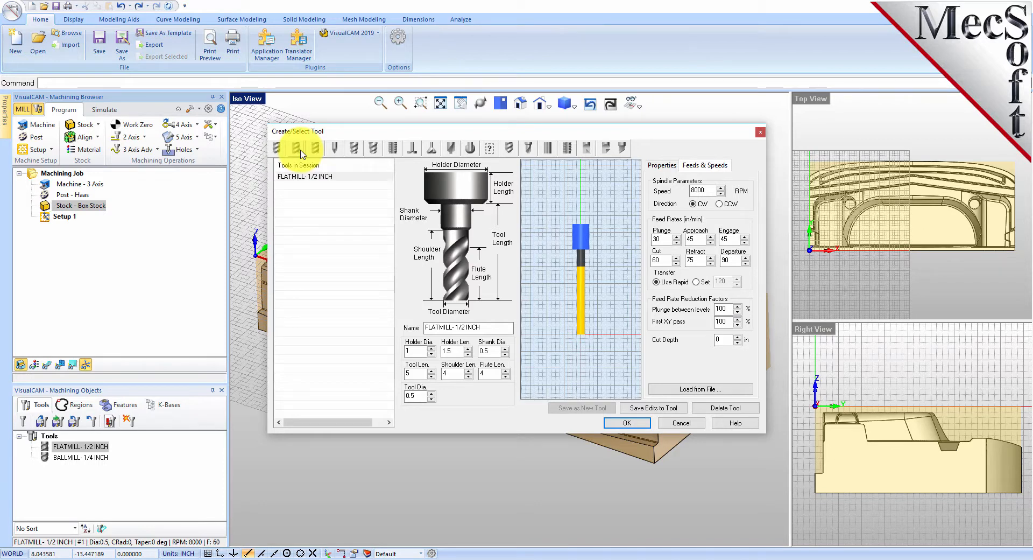
pyautogui.click(629, 424)
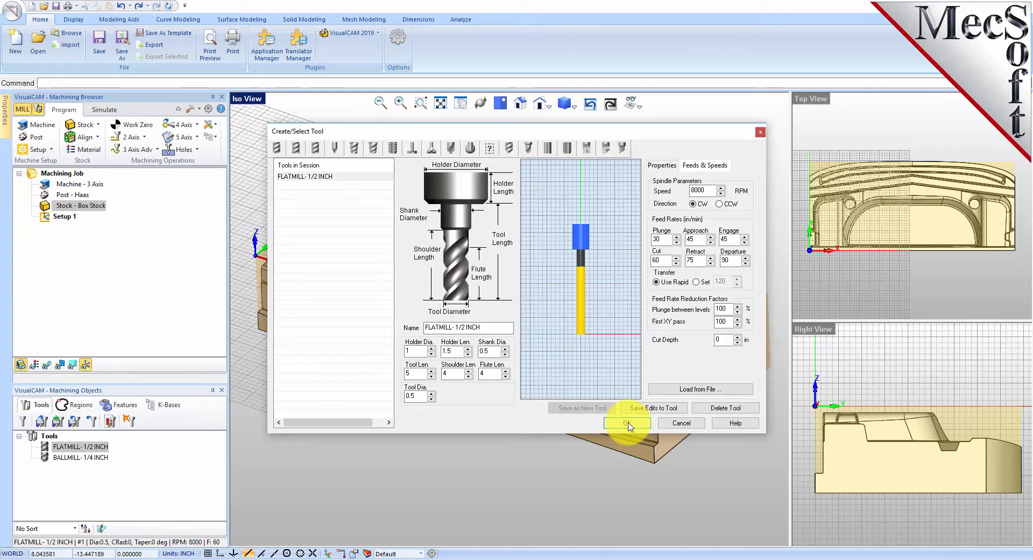
pyautogui.click(627, 423)
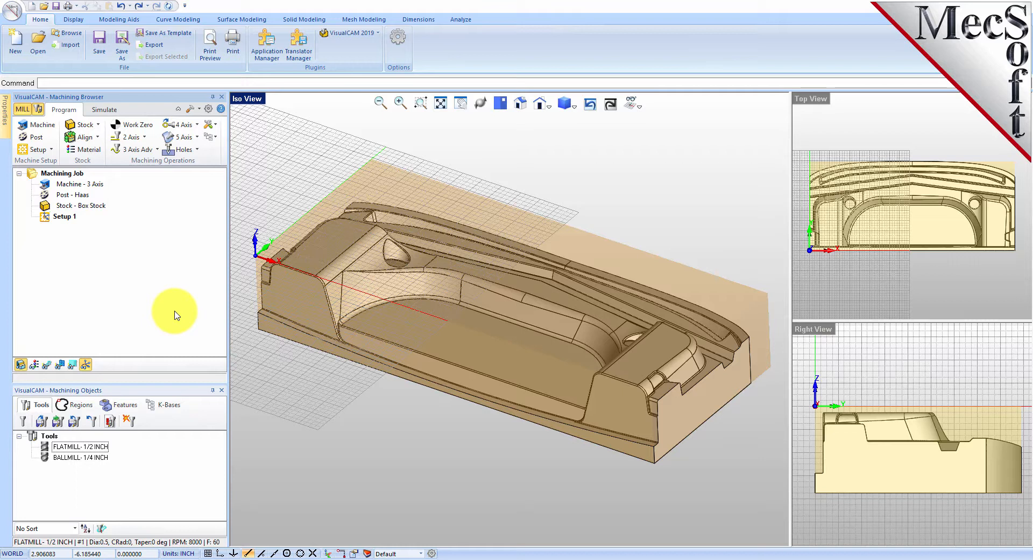
# - Start a Horizontal Roughing operation with the 1/2 inch flat mill and load its feeds and speeds from the tool
pyautogui.click(156, 151)
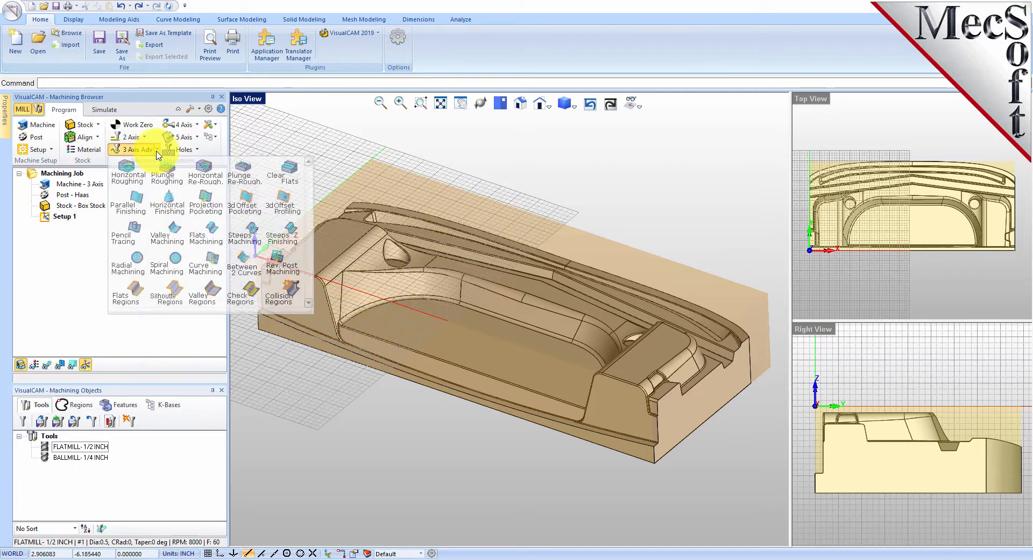
pyautogui.click(144, 185)
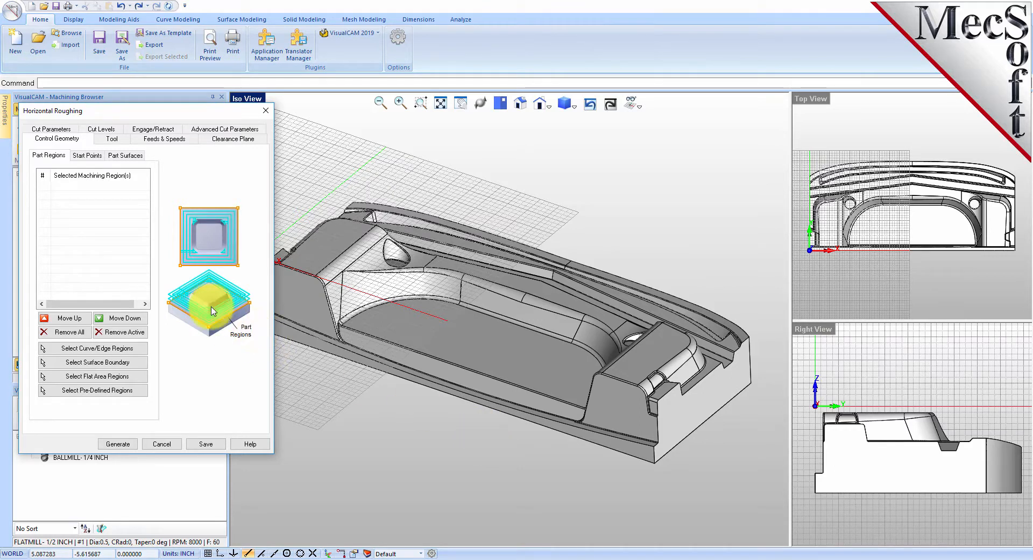
pyautogui.click(117, 140)
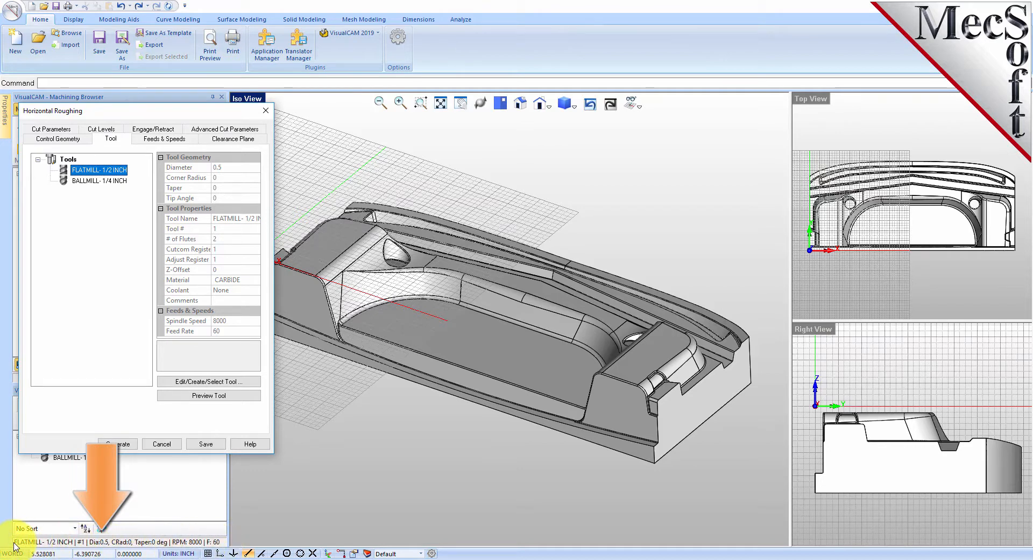
pyautogui.click(165, 139)
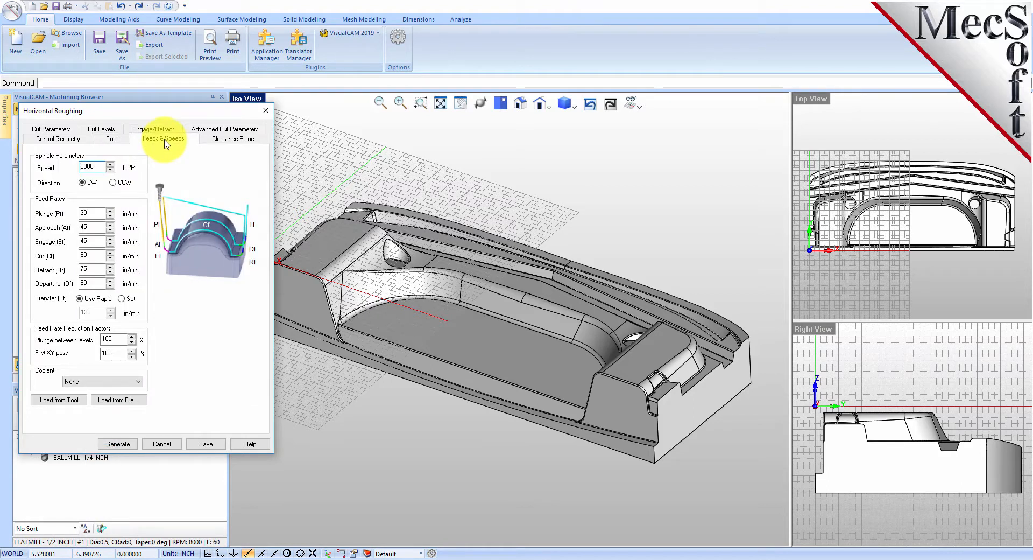
pyautogui.click(70, 401)
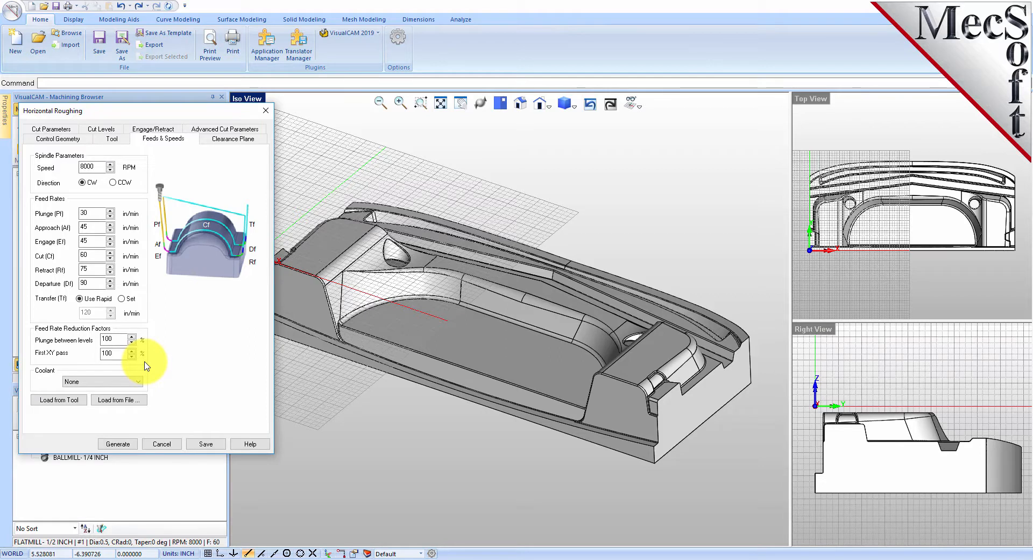
# - Use the Automatic clearance plane definition and Clearance Plane as the cut transfer method for the roughing operation
pyautogui.click(227, 139)
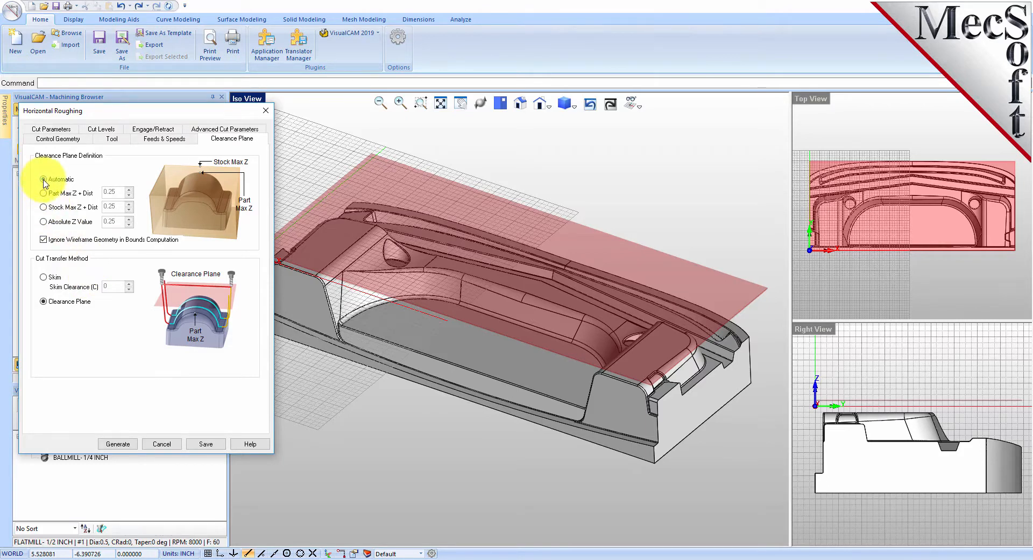
pyautogui.click(44, 302)
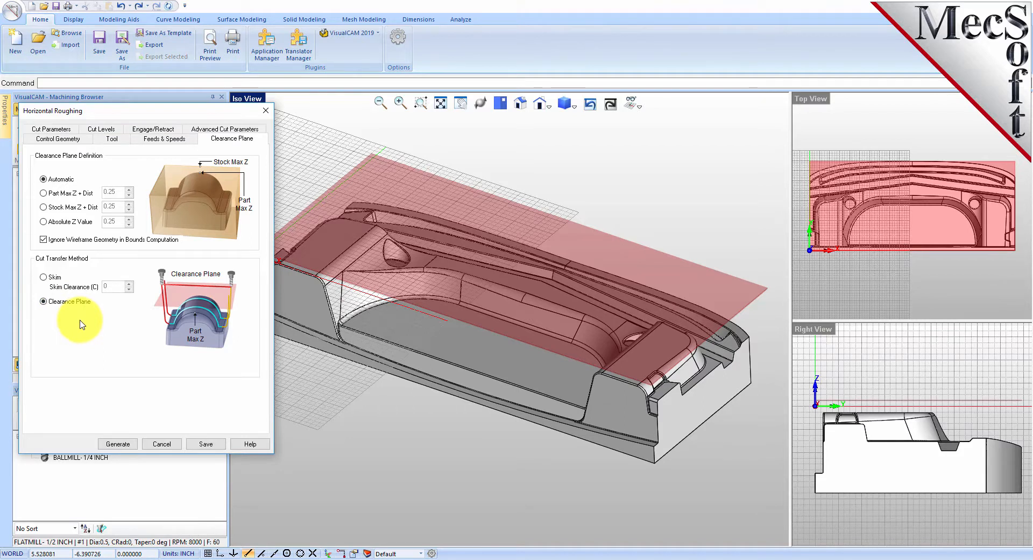
pyautogui.click(44, 180)
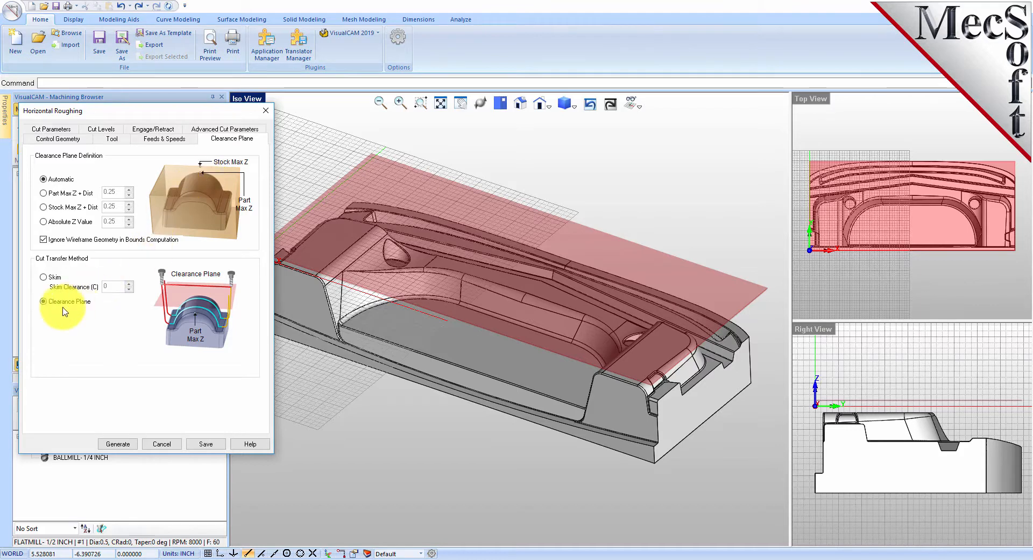
pyautogui.click(44, 304)
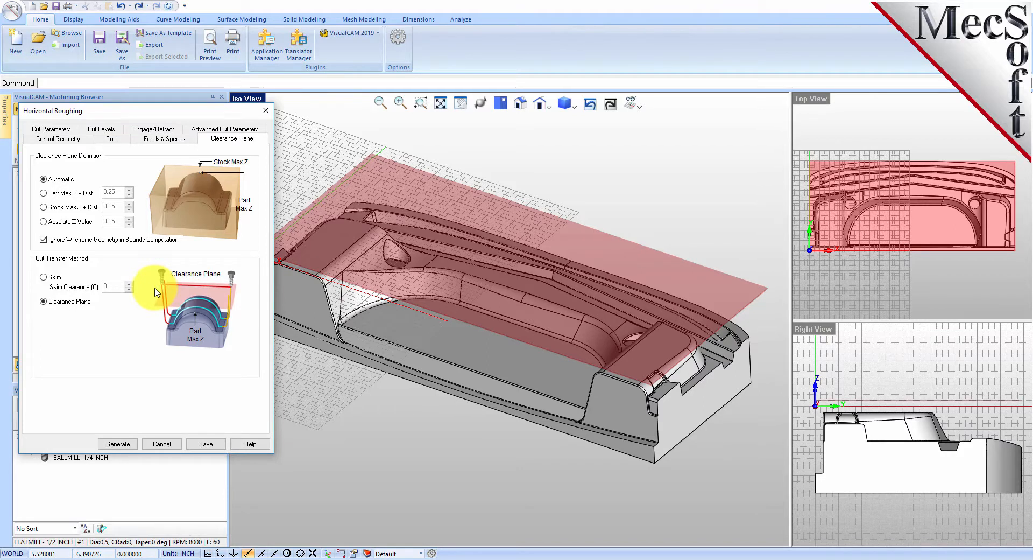
pyautogui.moveTo(516, 304)
pyautogui.mouseDown(button='right')
pyautogui.moveTo(519, 283)
pyautogui.moveTo(517, 307)
pyautogui.mouseUp(button='right')
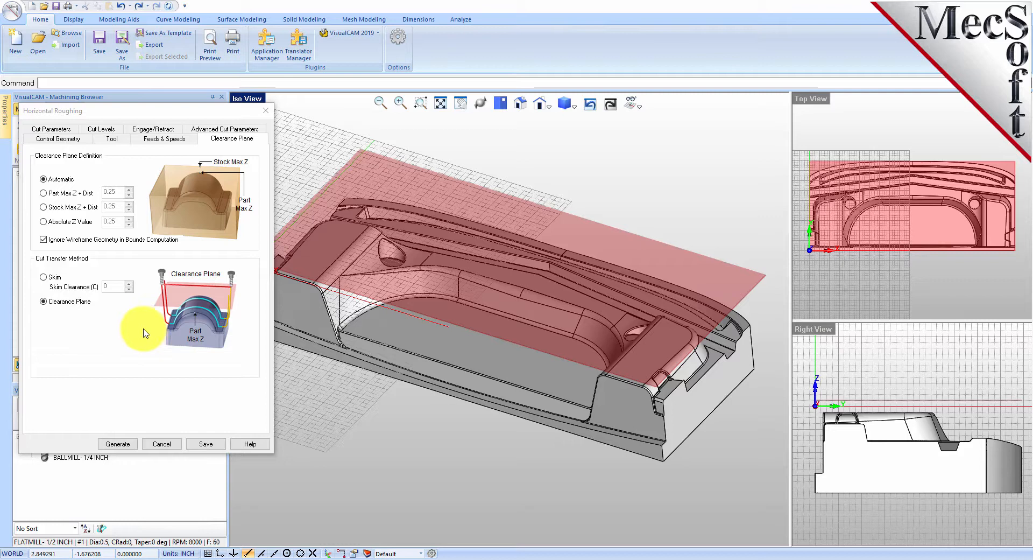
# - Set the roughing Intol and Outtol to 0.01 with 0.025 stock, and the stepover distance to 40% of the tool diameter
pyautogui.click(51, 129)
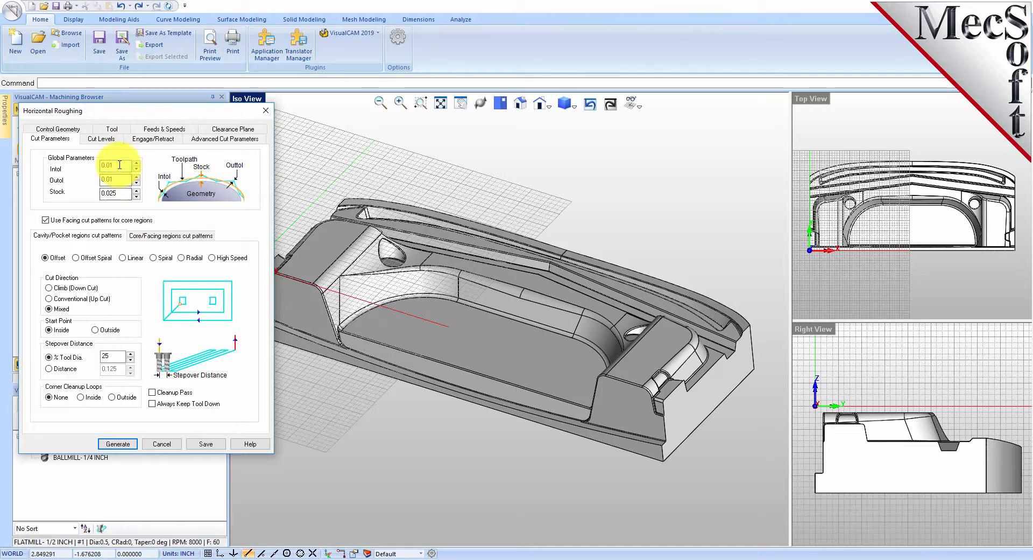
pyautogui.moveTo(118, 166); pyautogui.dragTo(90, 167)
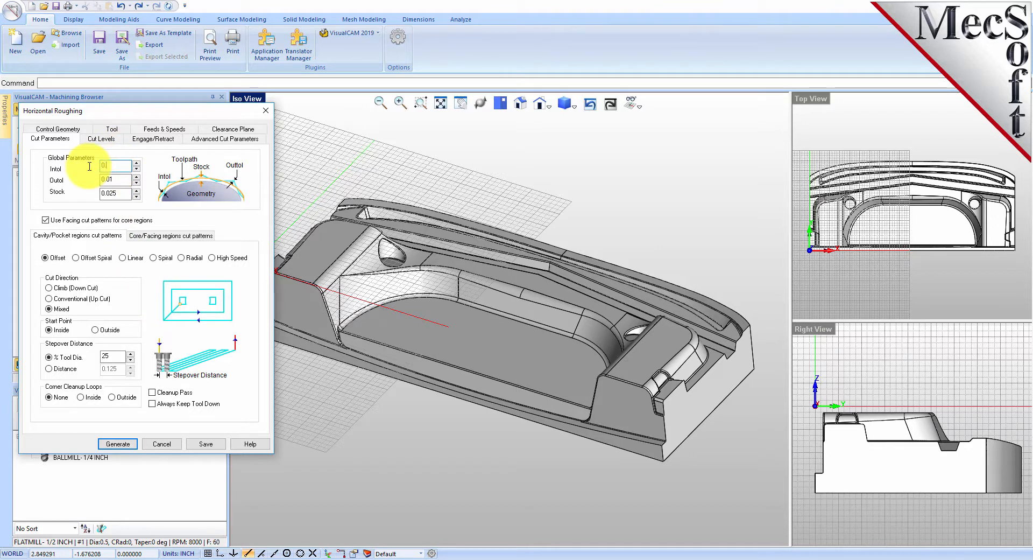
pyautogui.moveTo(117, 179); pyautogui.dragTo(84, 193)
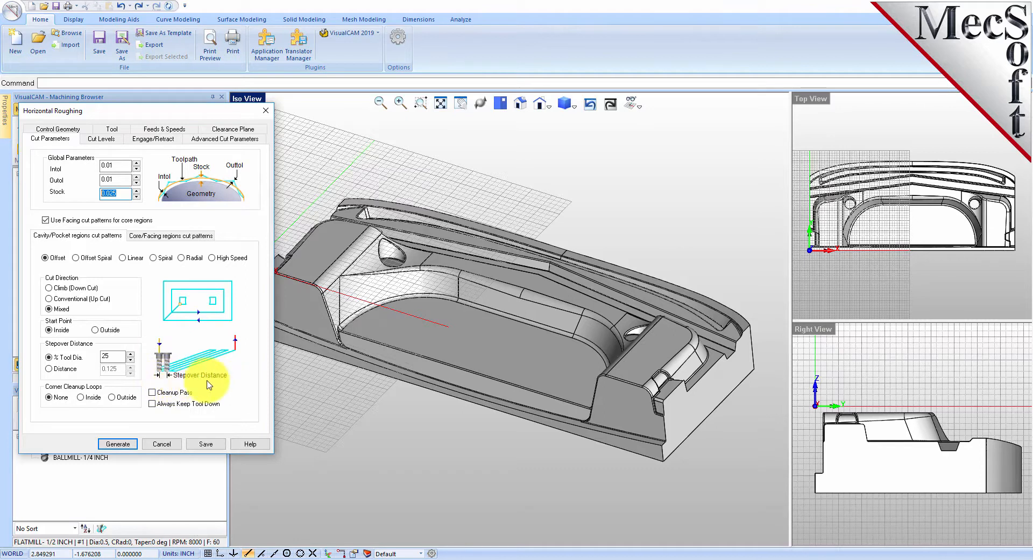
pyautogui.doubleClick(111, 355)
pyautogui.write('40')
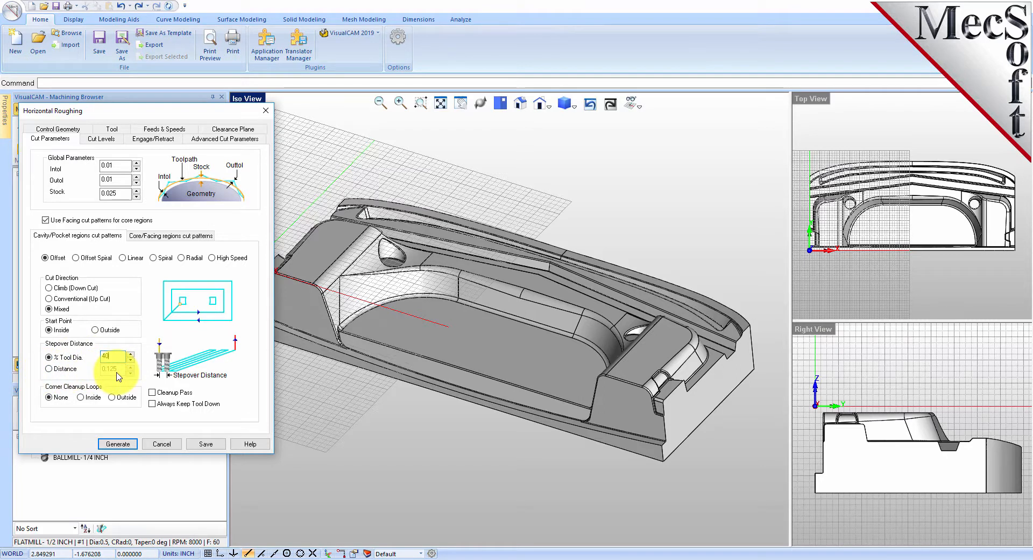
# - Keep the stepdown at 50% of the tool diameter and enable the Bottom cut level at -3.5, checking its plane on the part
pyautogui.click(108, 139)
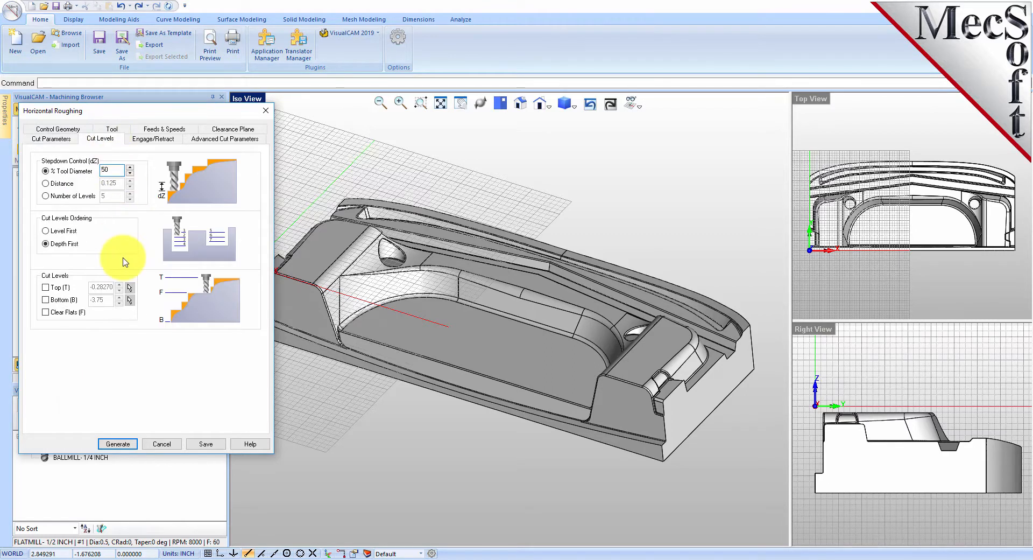
pyautogui.doubleClick(106, 170)
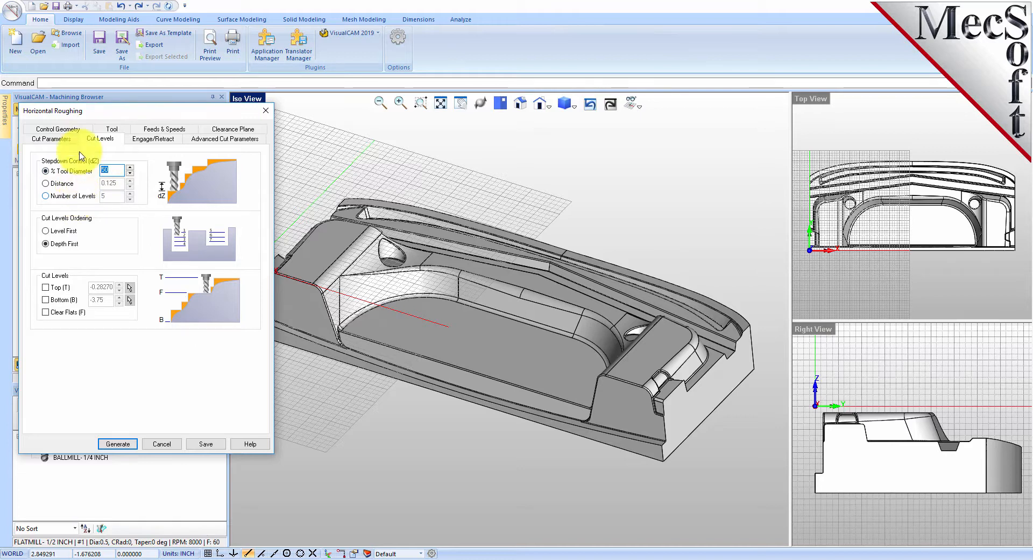
pyautogui.click(51, 138)
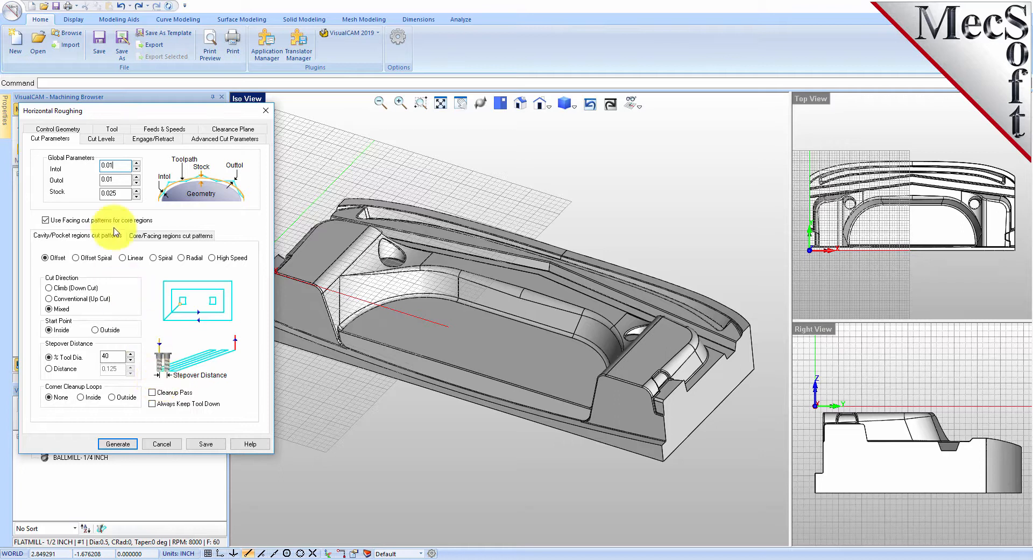
pyautogui.click(103, 139)
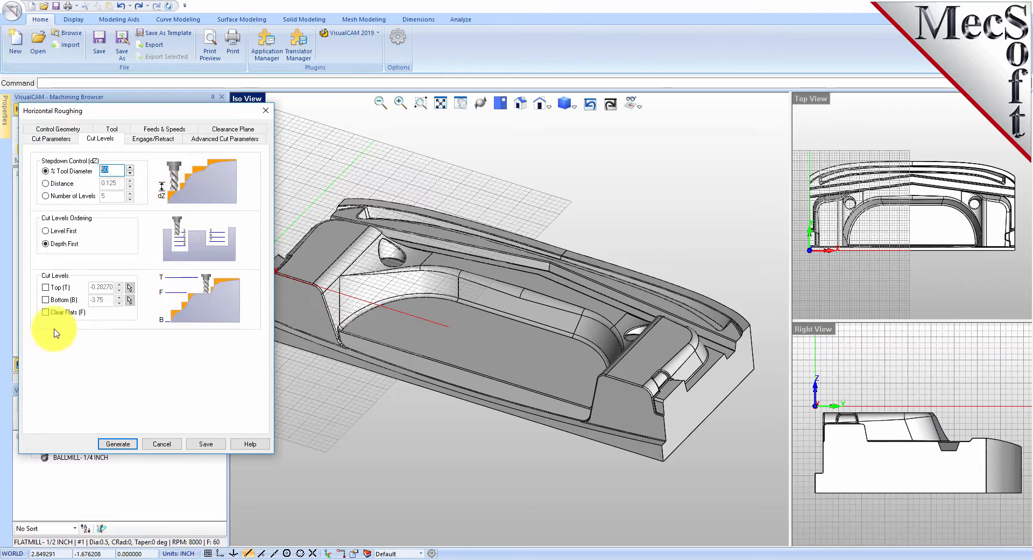
pyautogui.click(46, 300)
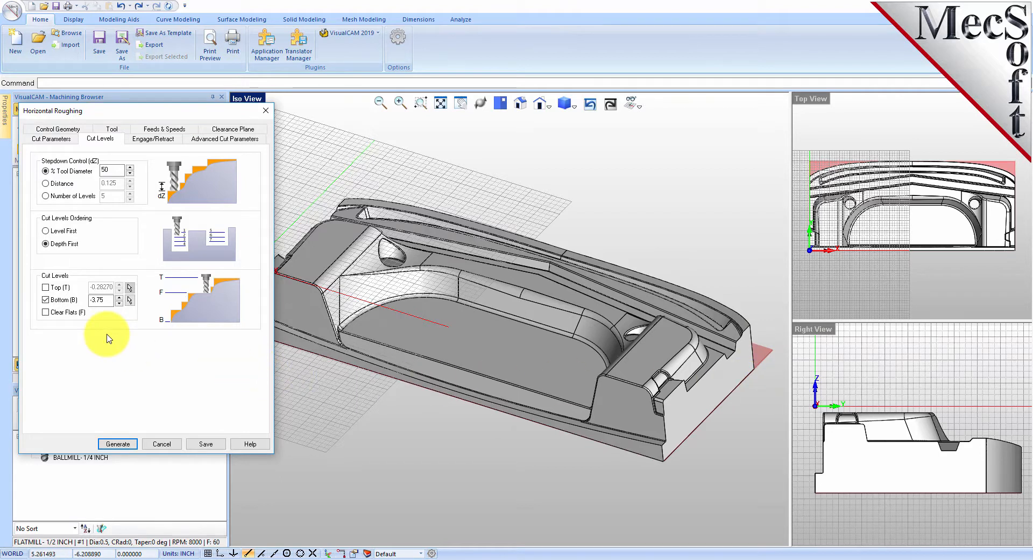
pyautogui.doubleClick(105, 301)
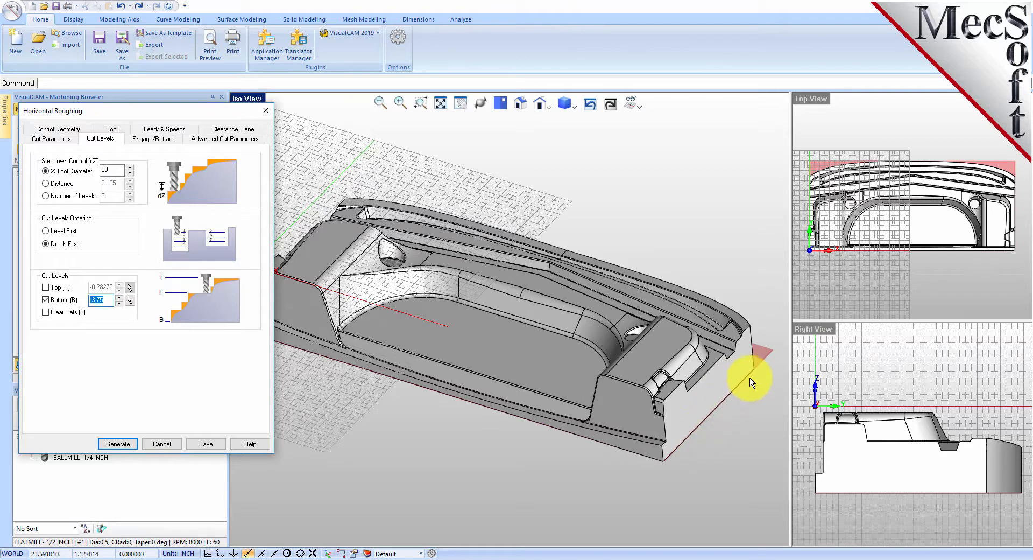
pyautogui.write('-3.5')
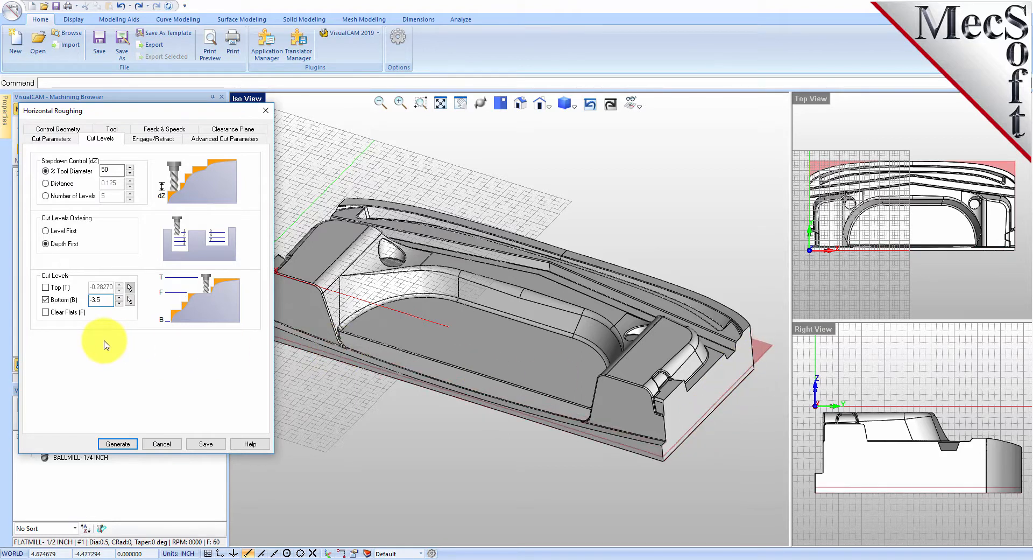
pyautogui.moveTo(681, 379); pyautogui.dragTo(676, 292, button='right')
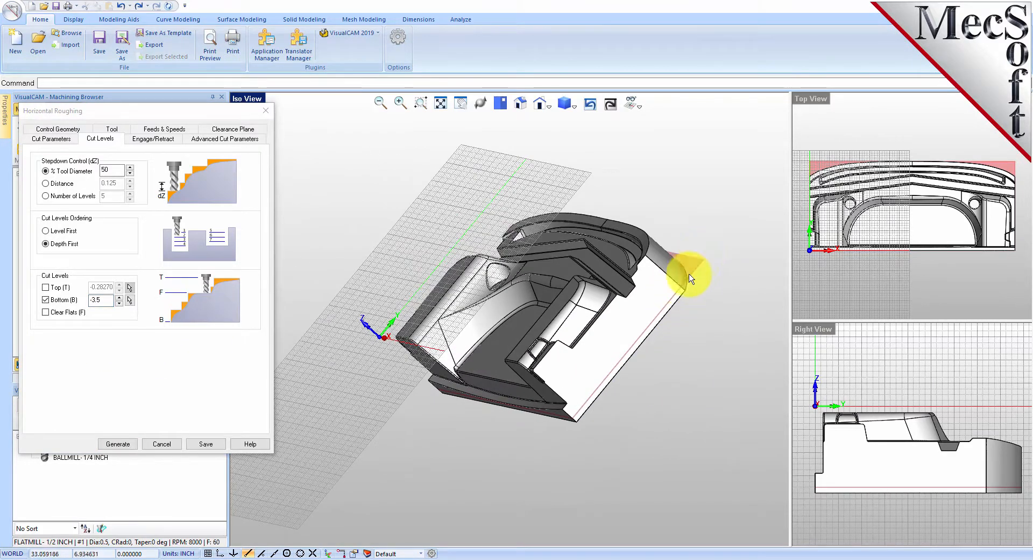
pyautogui.moveTo(528, 311); pyautogui.dragTo(566, 309, button='right')
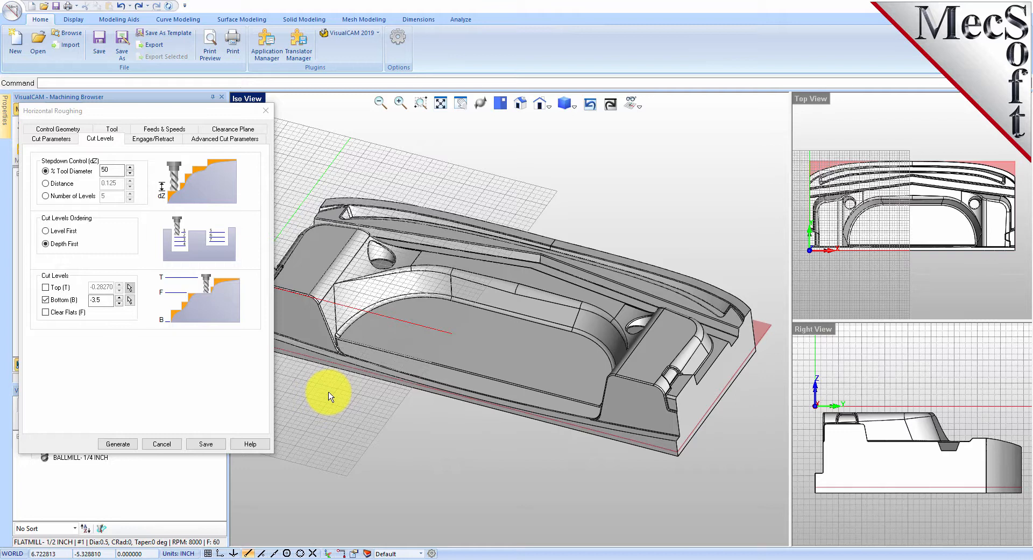
# - Generate the Horizontal Roughing toolpath and toggle its display off and back on
pyautogui.click(123, 444)
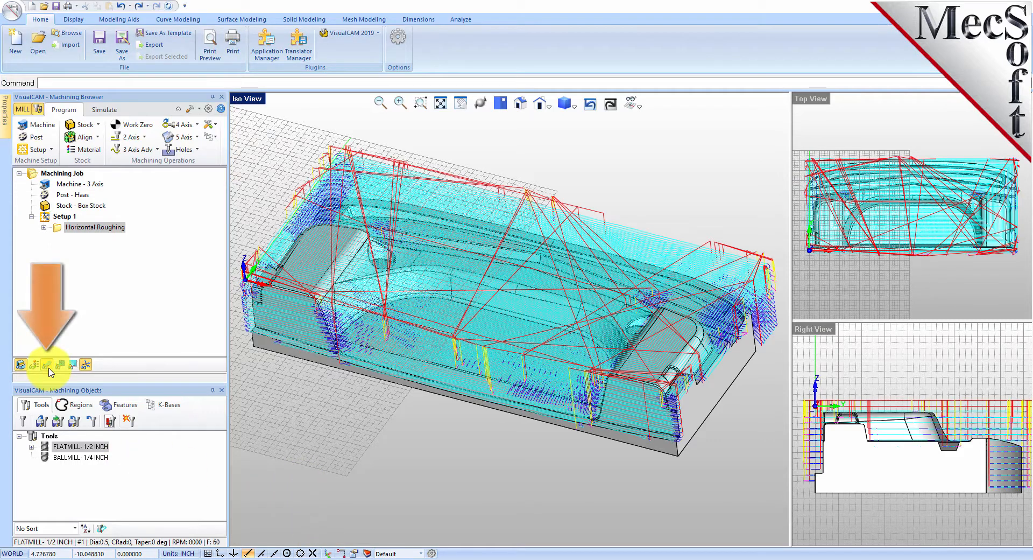
pyautogui.click(49, 368)
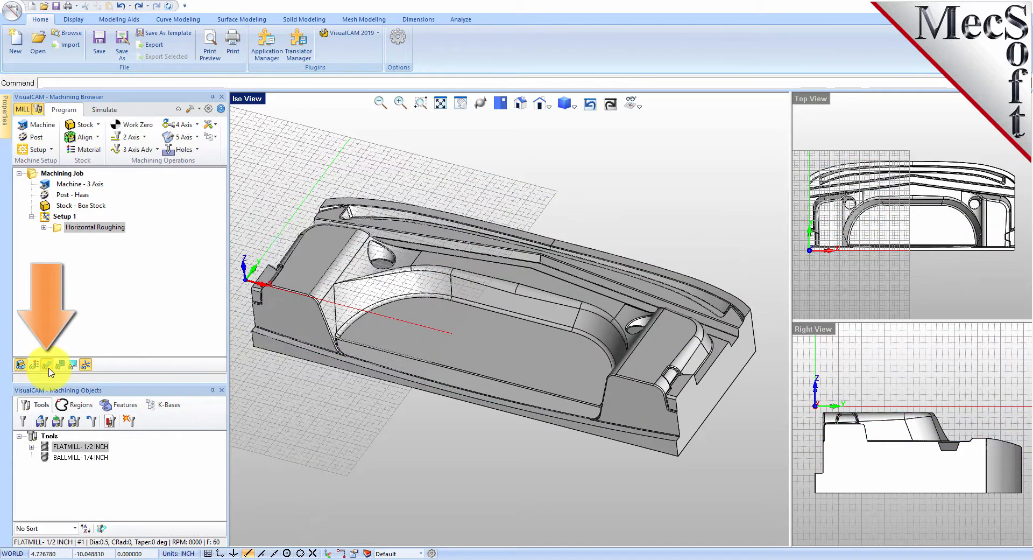
pyautogui.click(47, 364)
pyautogui.moveTo(431, 463)
pyautogui.mouseDown(button='right')
pyautogui.moveTo(436, 422)
pyautogui.moveTo(433, 456)
pyautogui.mouseUp(button='right')
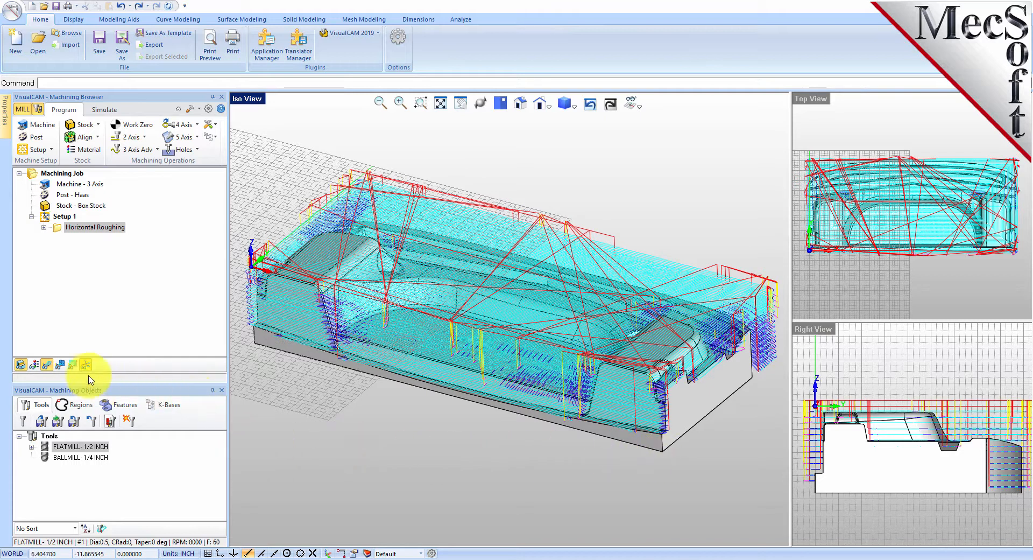
# - Examine the roughing toolpath level by level in an enlarged Z level list, from the upper cuts to the last level at -3.5
pyautogui.click(73, 368)
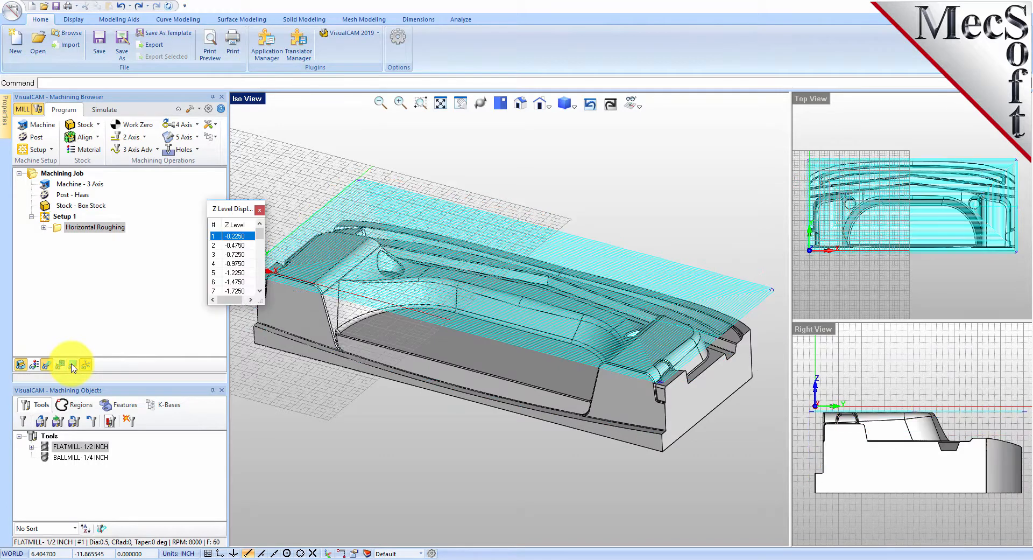
pyautogui.moveTo(239, 307); pyautogui.dragTo(245, 536)
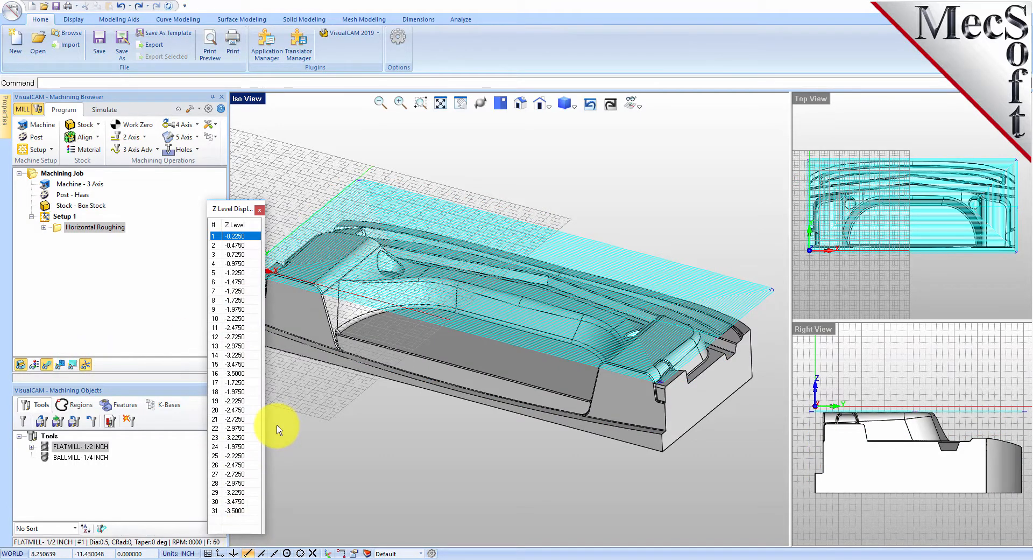
pyautogui.click(237, 245)
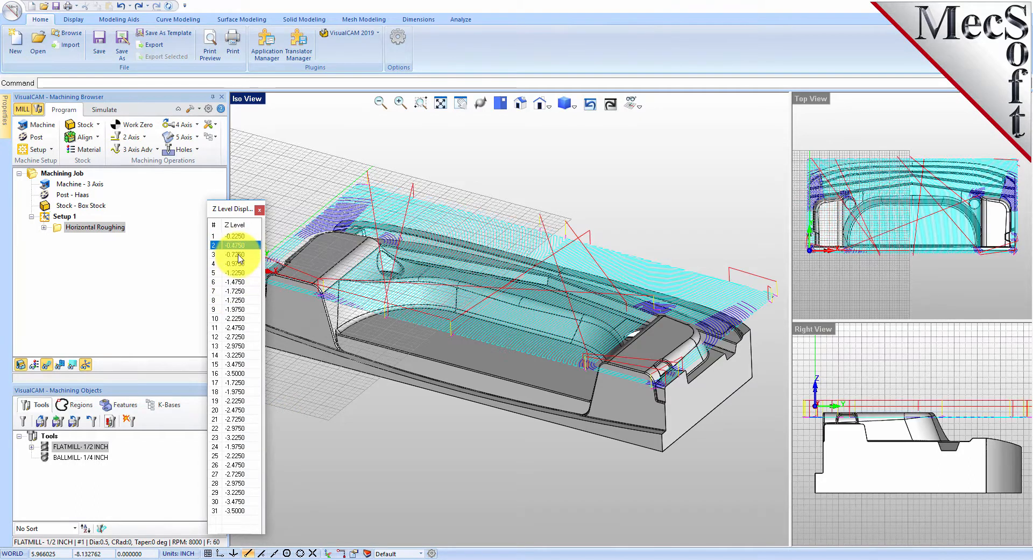
pyautogui.click(237, 254)
pyautogui.click(237, 263)
pyautogui.click(237, 273)
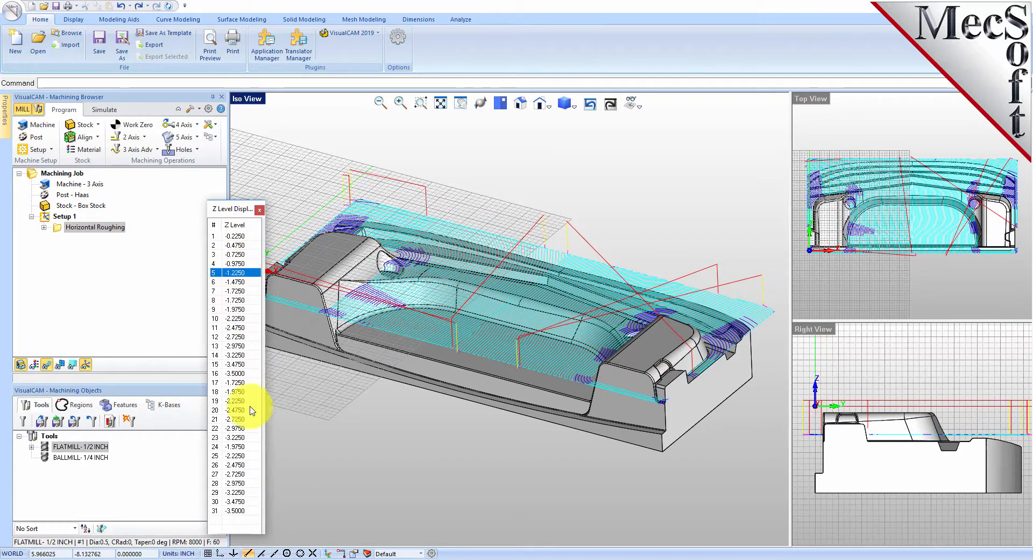
pyautogui.click(236, 510)
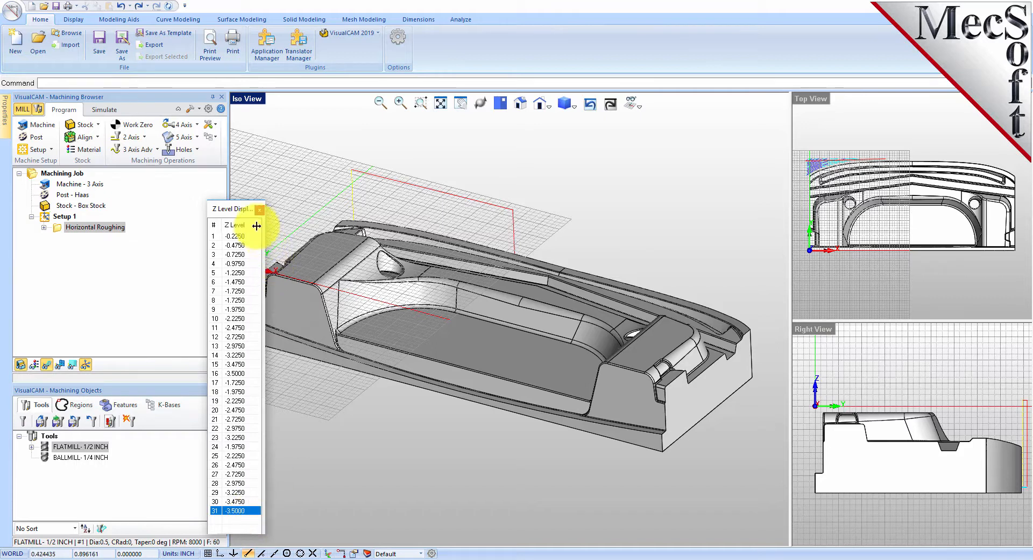
pyautogui.click(261, 210)
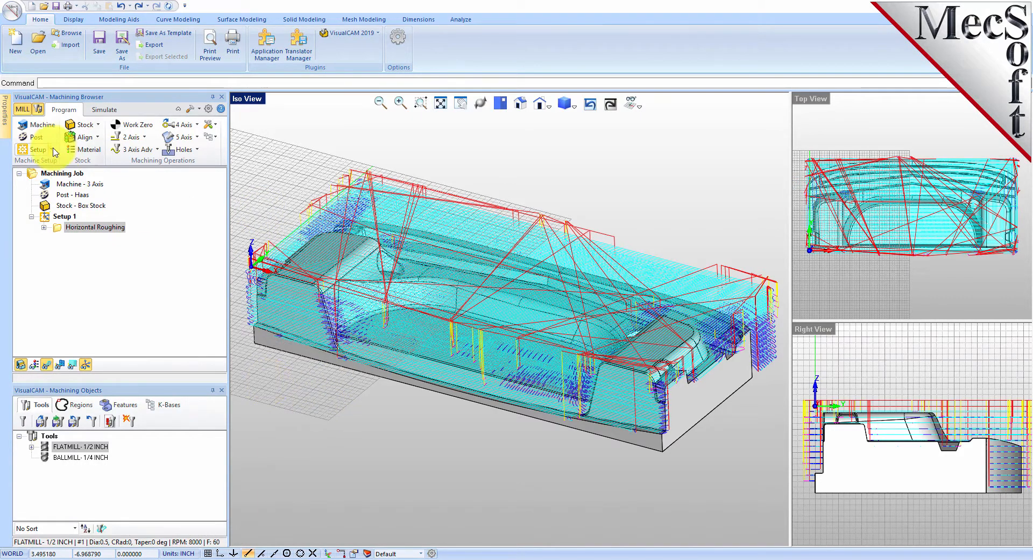
# - Switch to toolpath simulation and accept the simulation preferences with the Polygonal Model and Fine accuracy
pyautogui.click(105, 111)
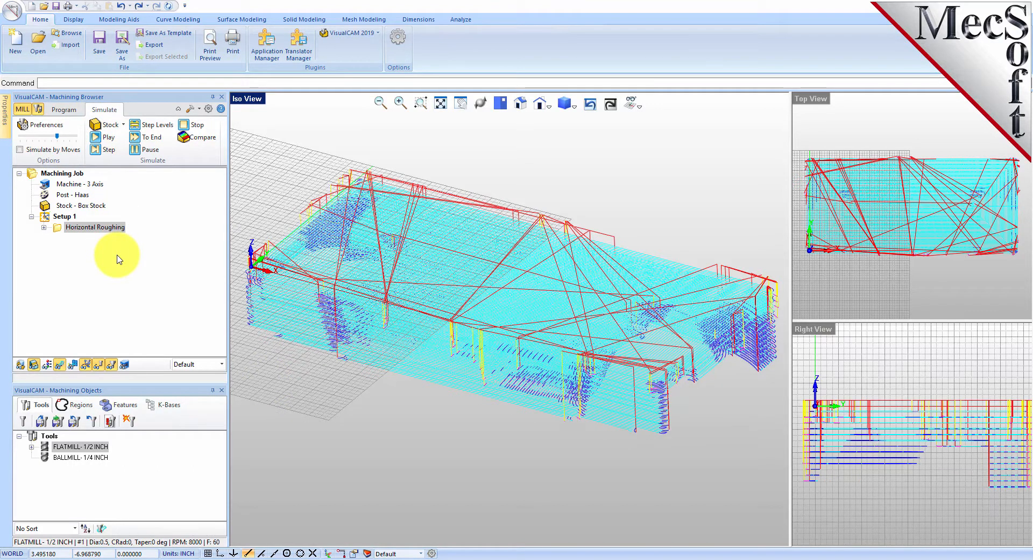
pyautogui.click(52, 128)
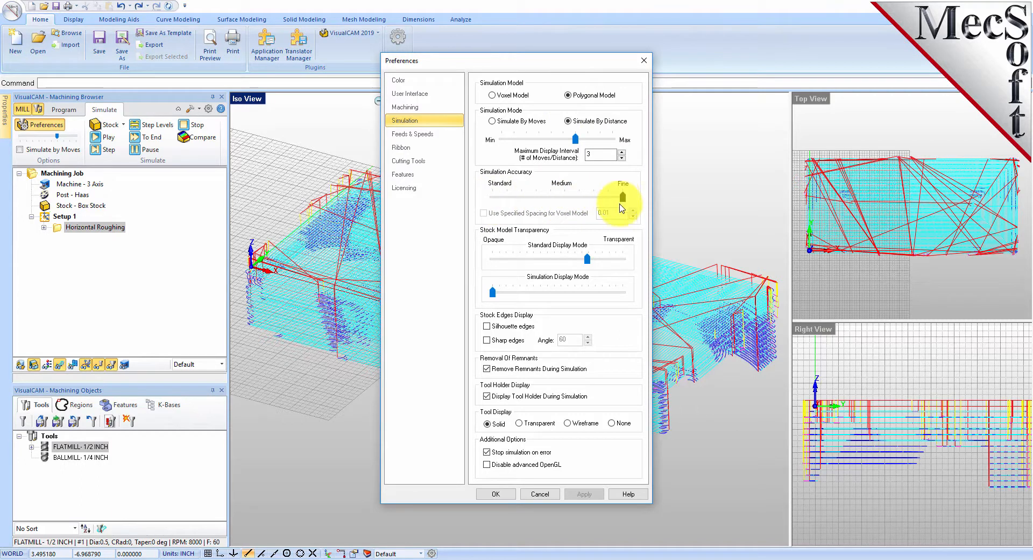
pyautogui.click(494, 493)
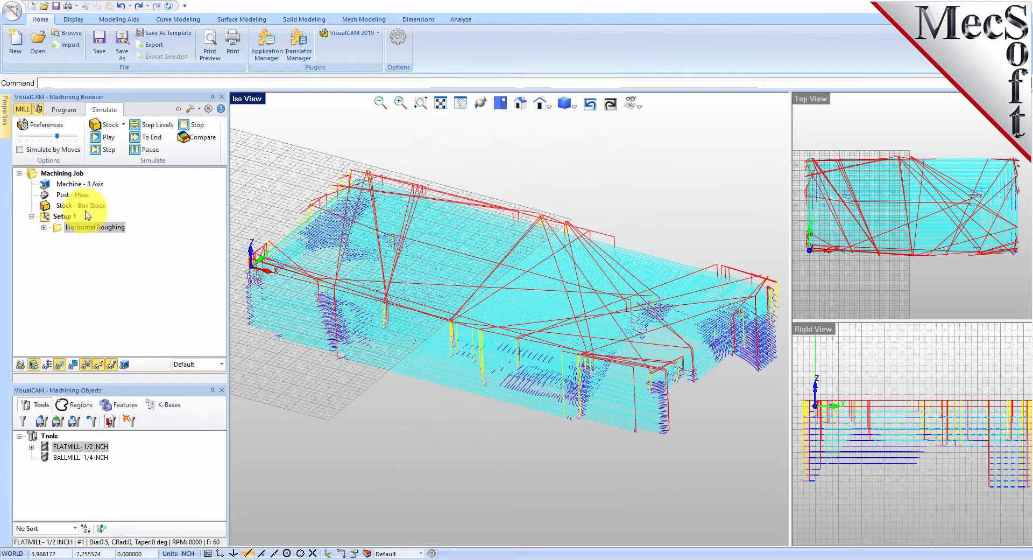
# - Simulate the Horizontal Roughing by moves at an increased speed, hide the toolpath, and run the simulation to its end
pyautogui.click(21, 151)
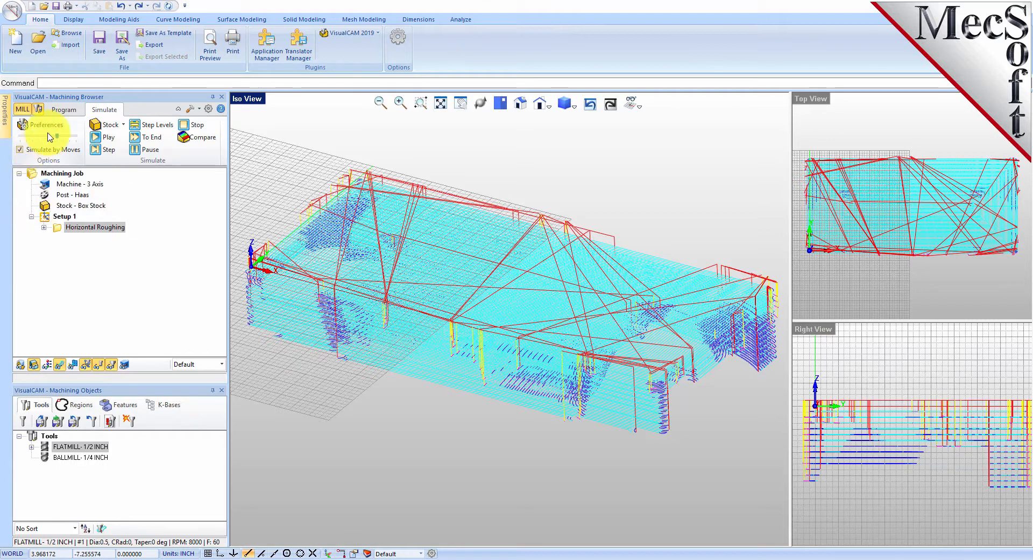
pyautogui.moveTo(57, 136); pyautogui.dragTo(66, 137)
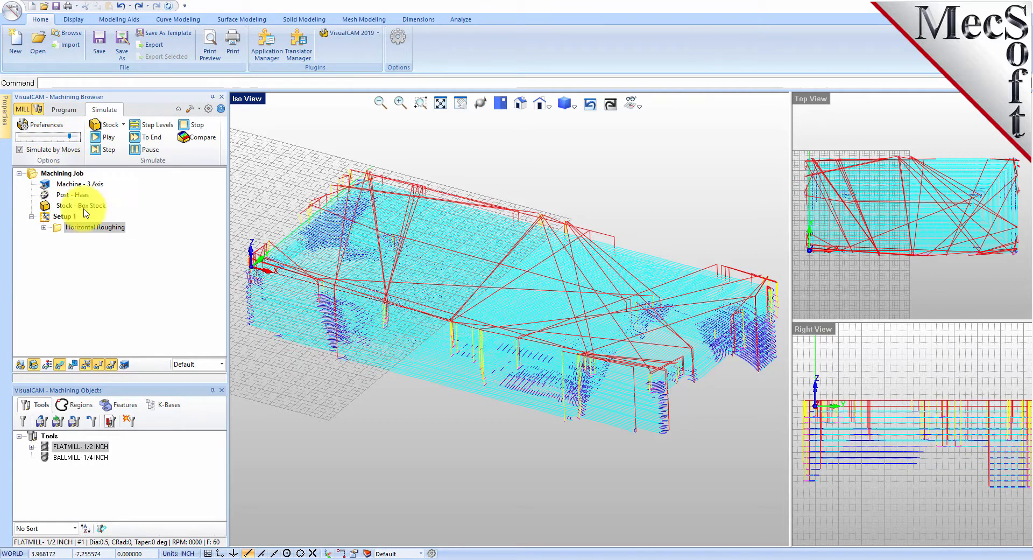
pyautogui.click(113, 139)
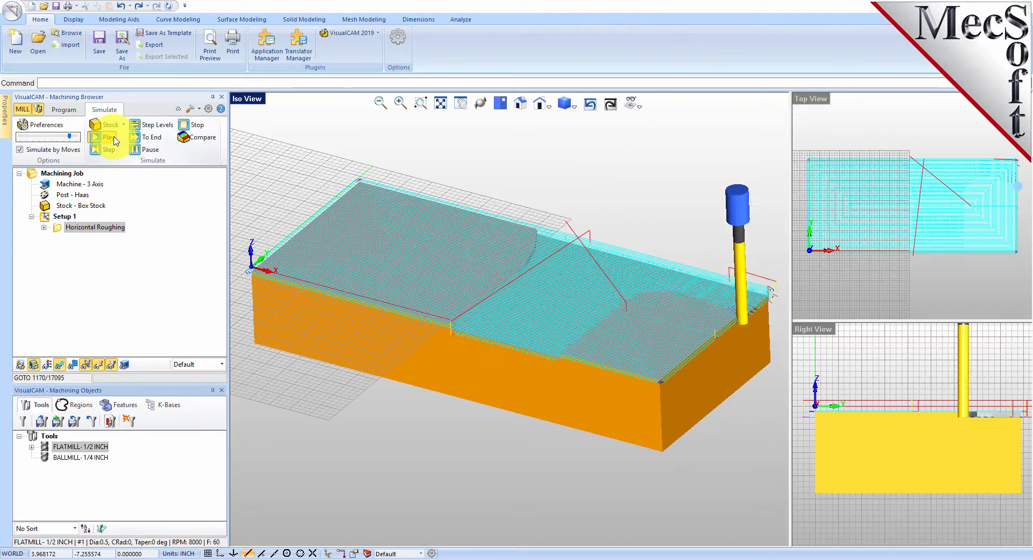
pyautogui.click(60, 365)
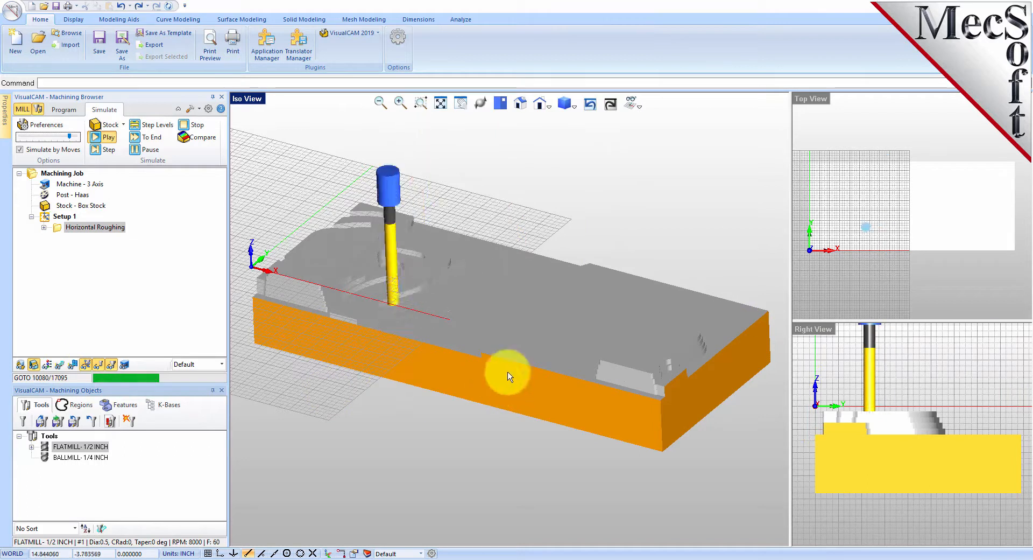
pyautogui.click(158, 152)
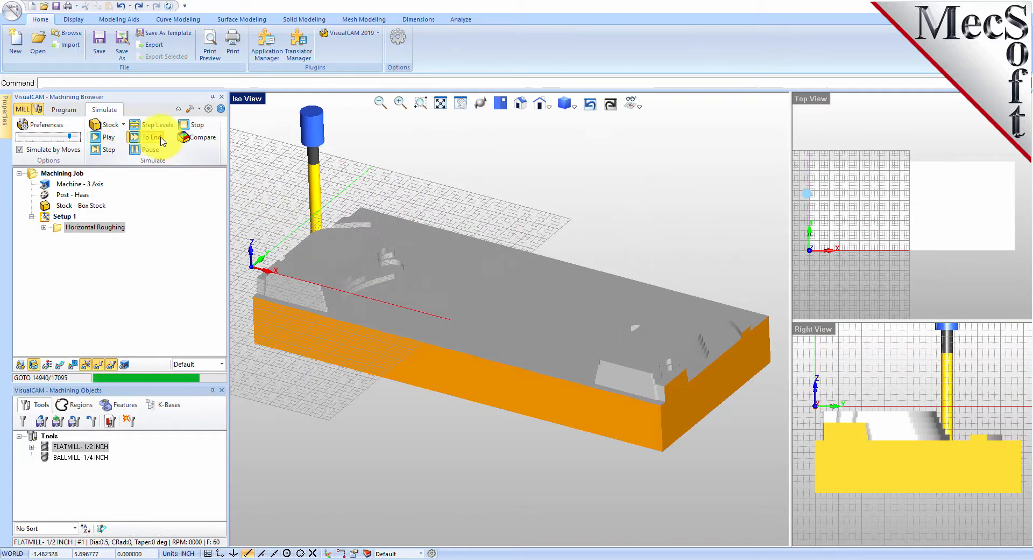
# - Examine the simulated roughed stock from several angles, toggling the toolpath display on and off for comparison
pyautogui.moveTo(536, 338)
pyautogui.mouseDown(button='right')
pyautogui.moveTo(528, 381)
pyautogui.moveTo(540, 329)
pyautogui.mouseUp(button='right')
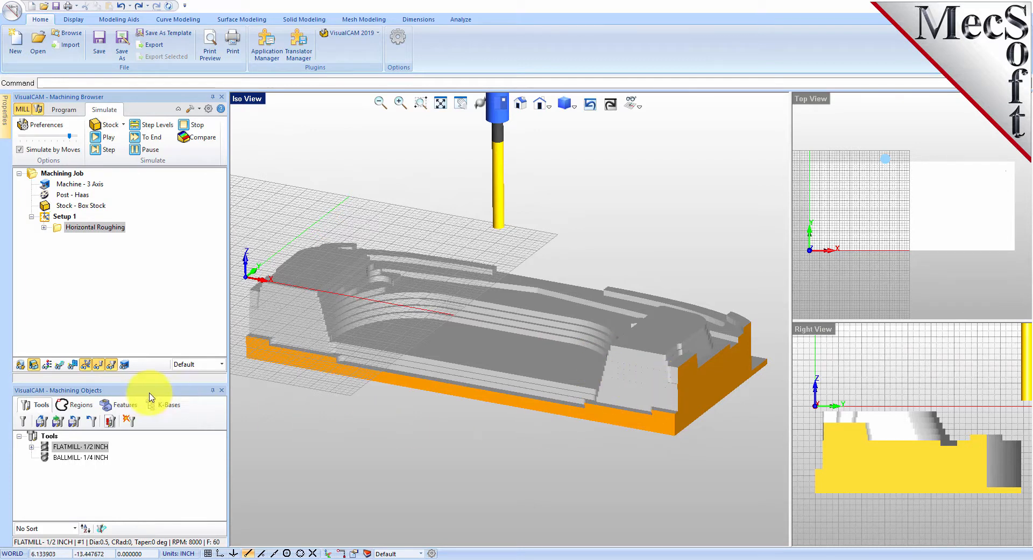
pyautogui.click(61, 366)
pyautogui.click(61, 366)
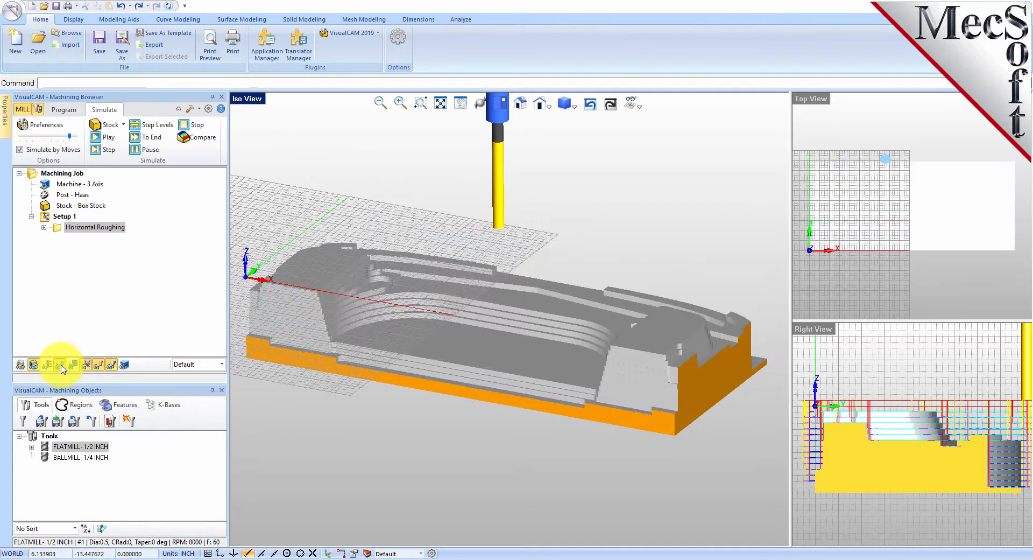
pyautogui.click(61, 366)
pyautogui.click(61, 365)
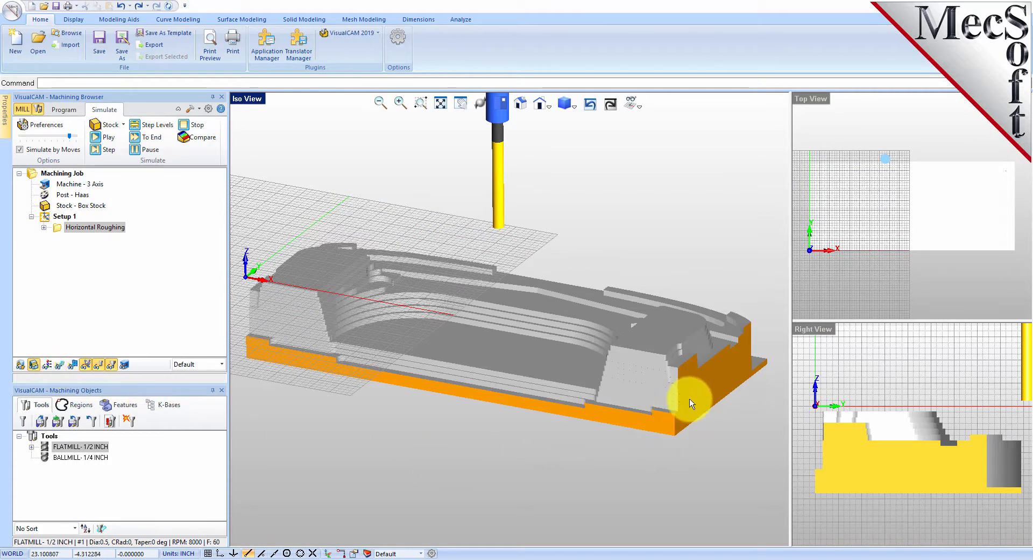
pyautogui.moveTo(738, 403); pyautogui.dragTo(653, 425, button='right')
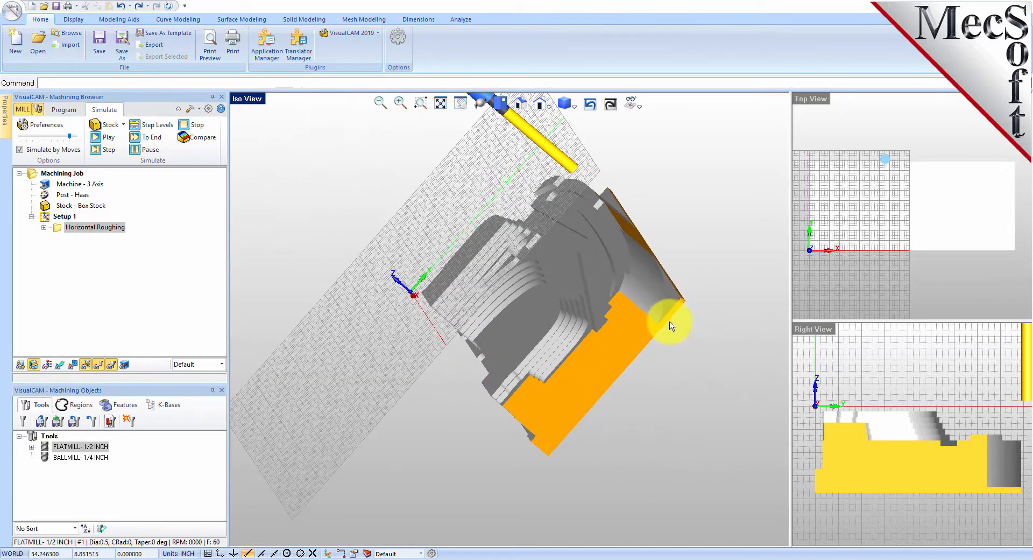
pyautogui.moveTo(503, 503); pyautogui.dragTo(544, 446, button='right')
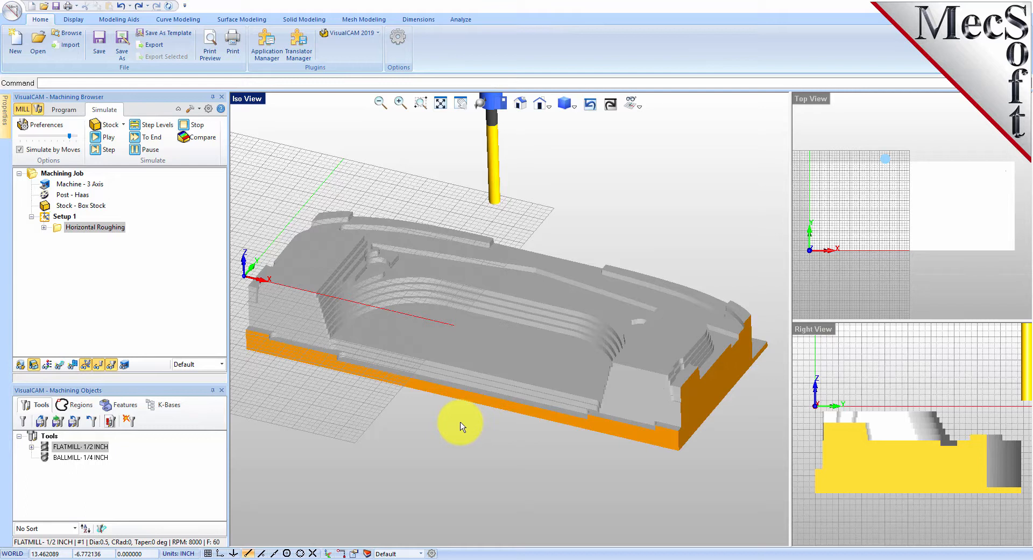
# - Create a 3-axis Parallel Finishing operation using the part's flat underside as the machining region
pyautogui.click(68, 112)
pyautogui.click(156, 151)
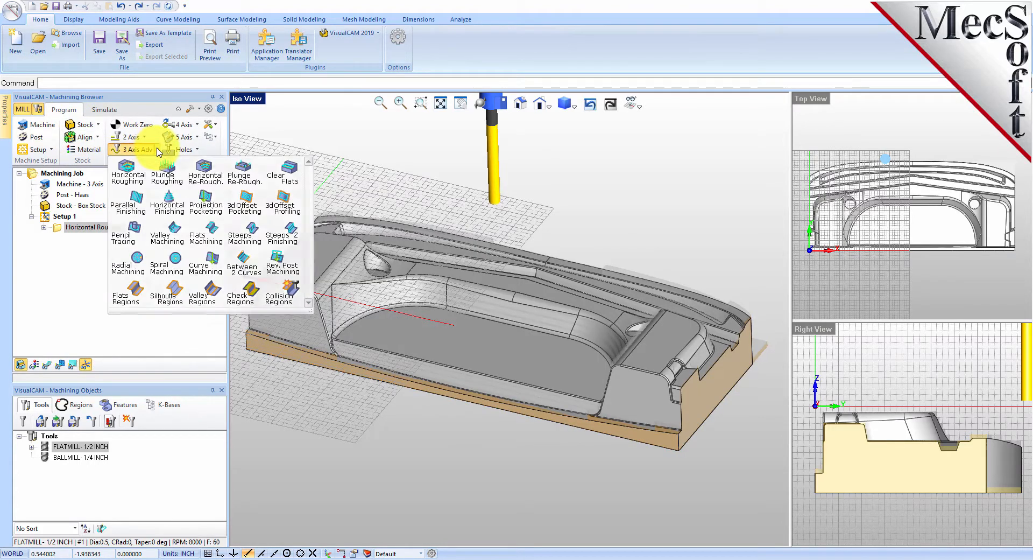
pyautogui.click(144, 215)
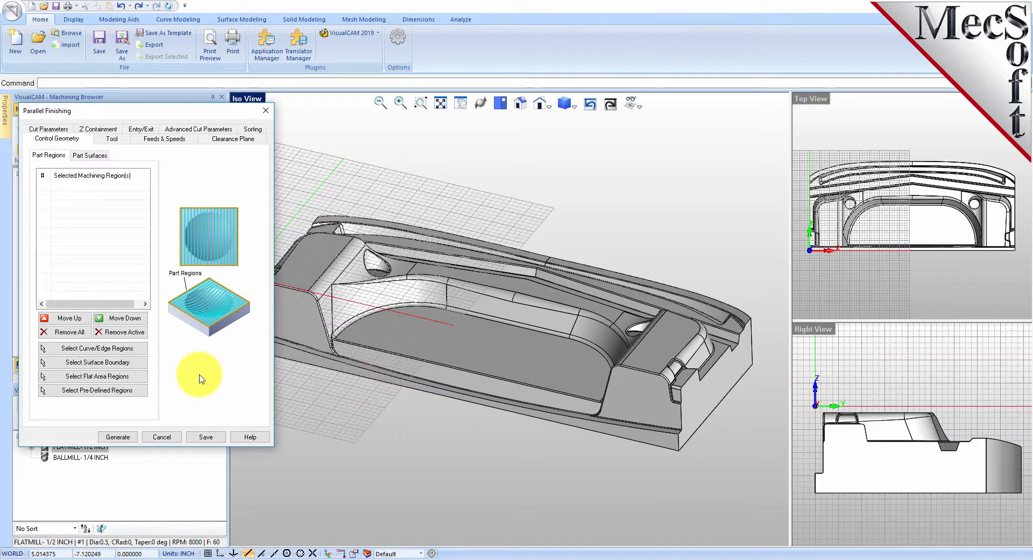
pyautogui.click(136, 377)
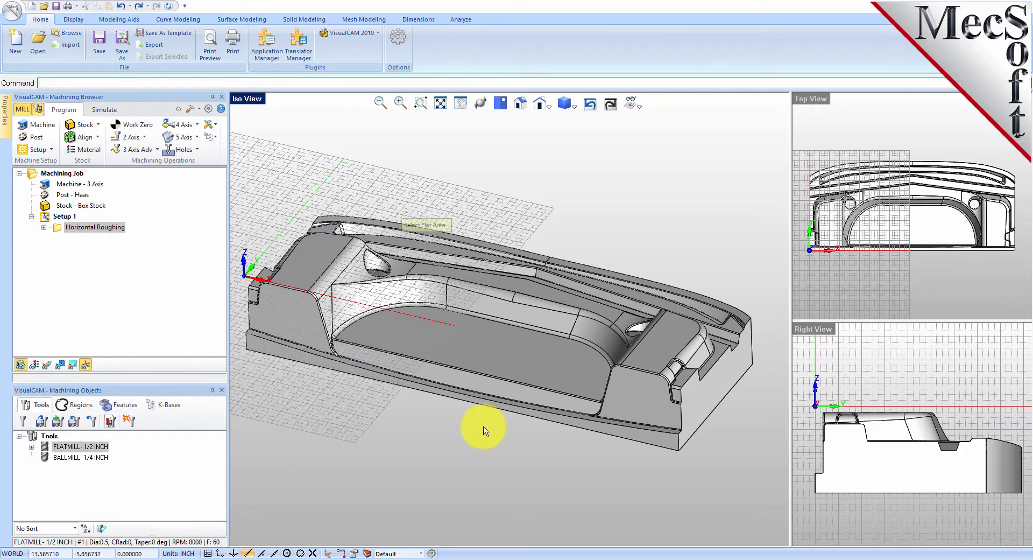
pyautogui.moveTo(519, 446); pyautogui.dragTo(525, 392, button='right')
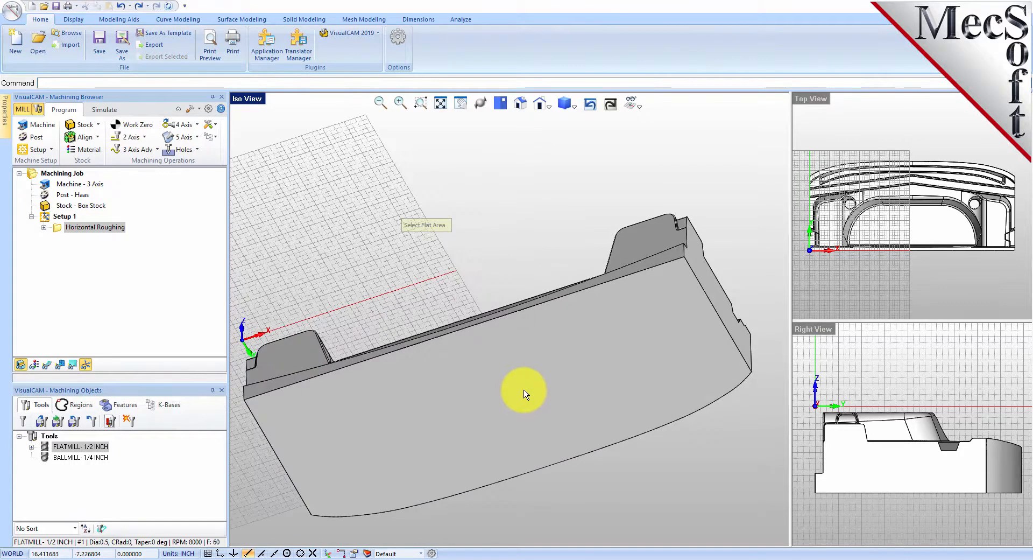
pyautogui.click(567, 404)
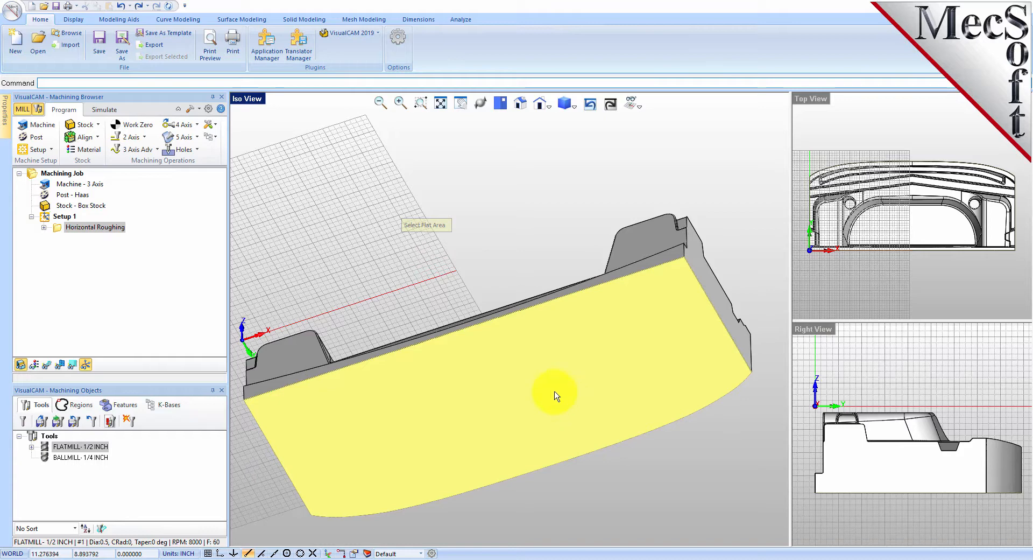
pyautogui.click(559, 366)
pyautogui.moveTo(559, 368); pyautogui.dragTo(537, 427, button='right')
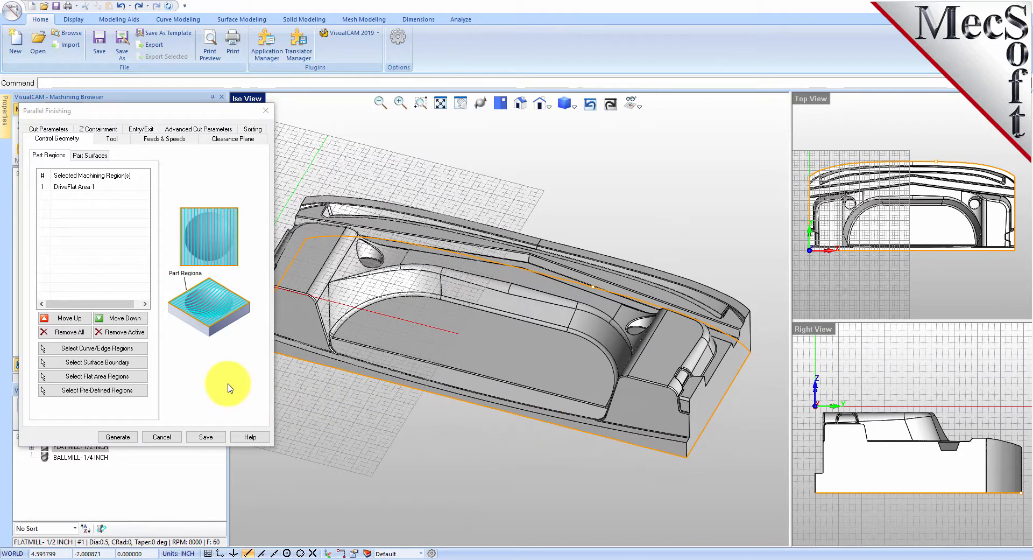
pyautogui.click(56, 187)
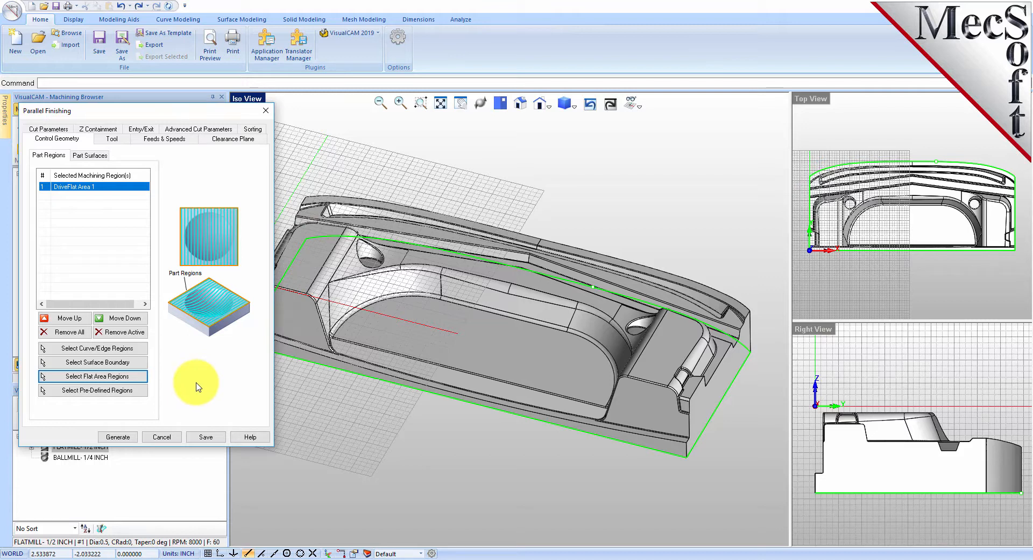
# - Assign the BALLMILL- 1/4 INCH tool, set the angle of cuts to 45 and the stepover to 15% of tool diameter, and generate the toolpath
pyautogui.click(112, 138)
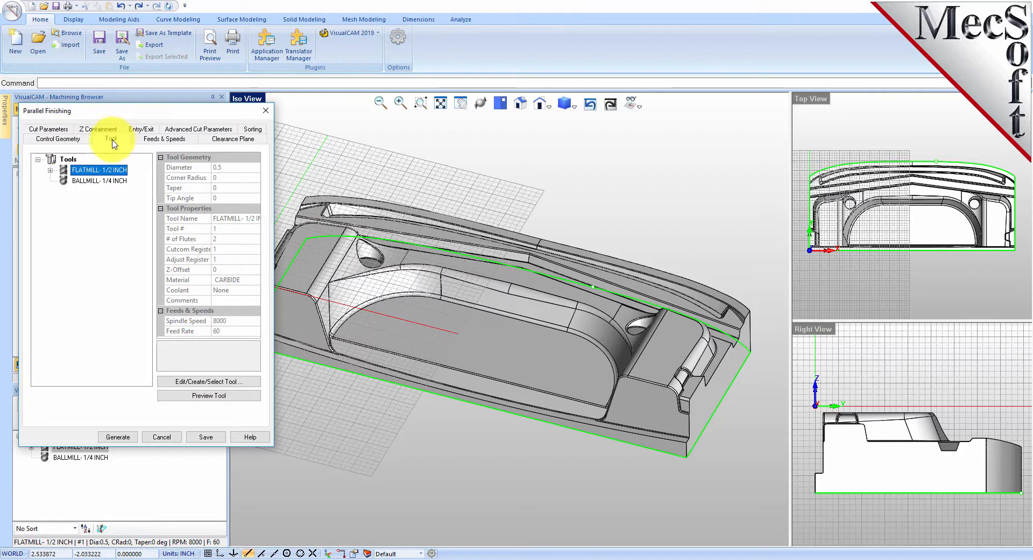
pyautogui.click(69, 182)
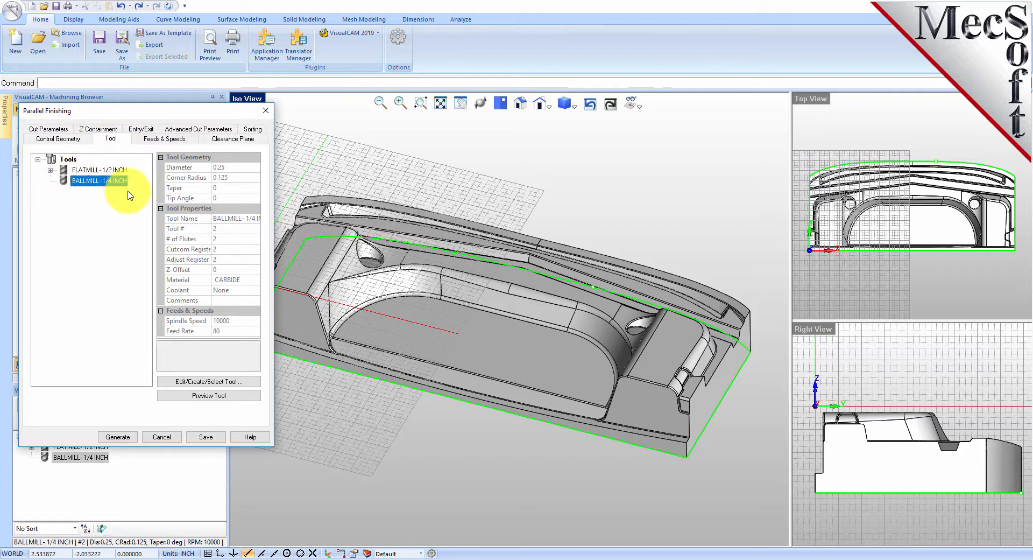
pyautogui.click(57, 130)
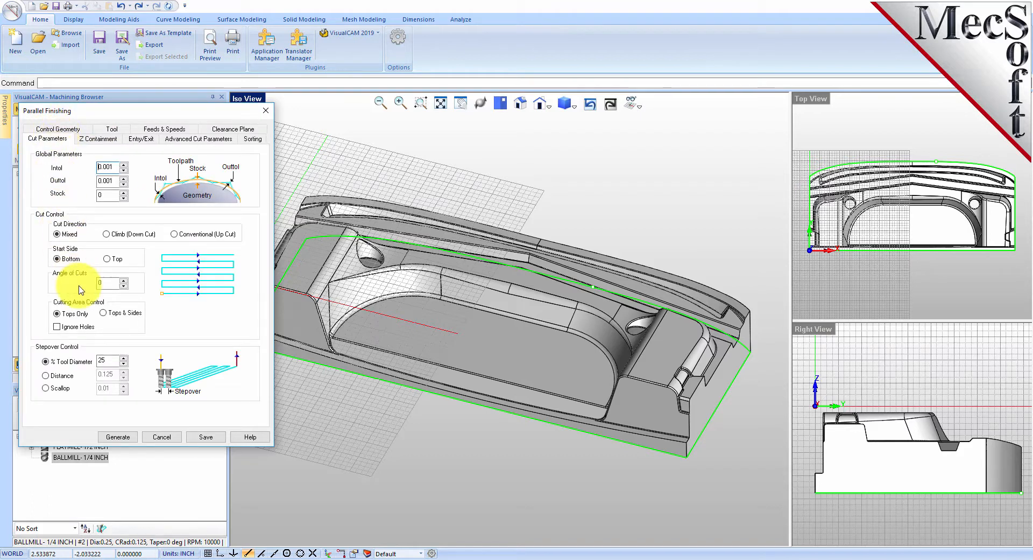
pyautogui.moveTo(110, 284); pyautogui.dragTo(68, 284)
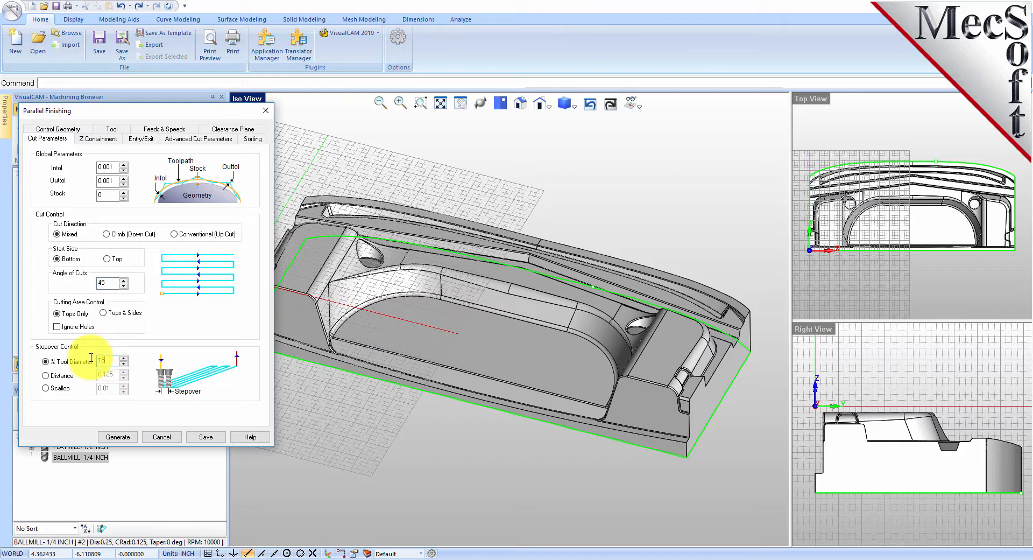
pyautogui.click(118, 437)
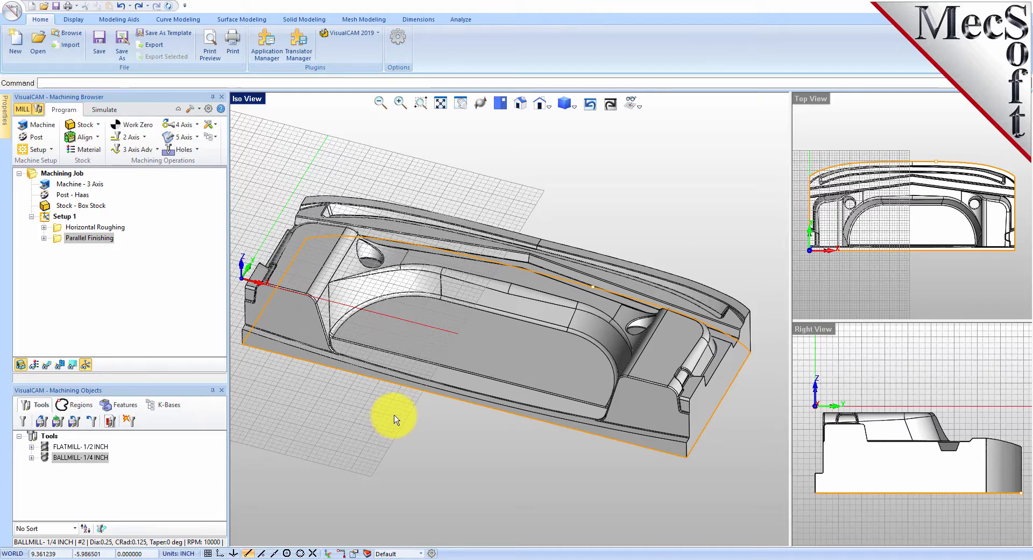
# - Toggle the Parallel Finishing toolpath display and examine its angled passes up close across the pocket floor, walls and whole part
pyautogui.click(48, 365)
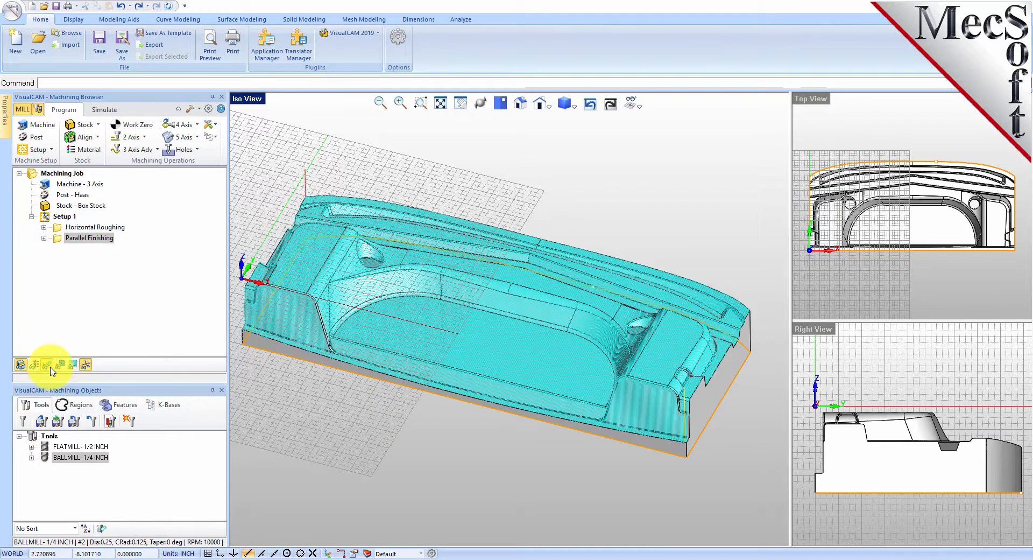
pyautogui.click(51, 366)
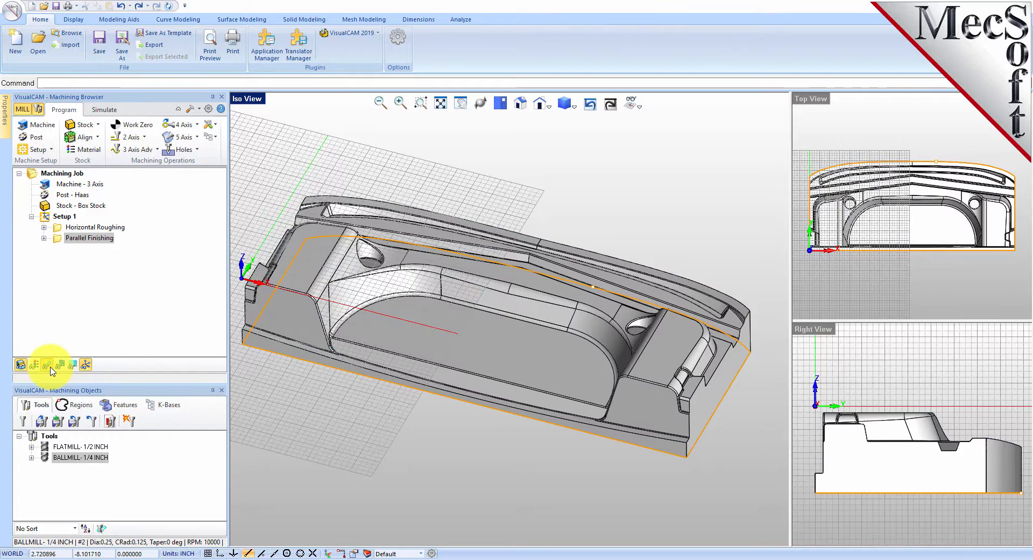
pyautogui.click(48, 366)
pyautogui.scroll(3, 624, 349)
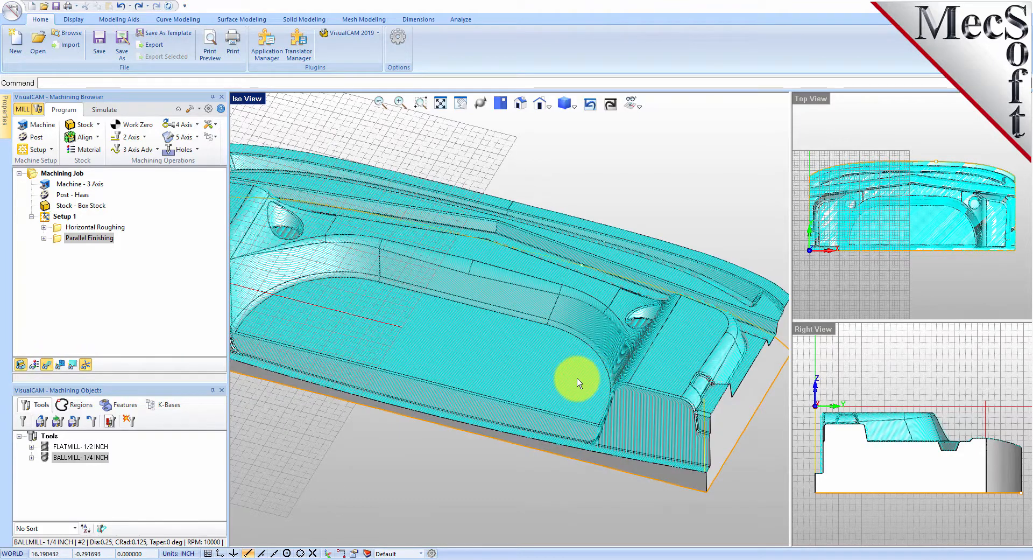
pyautogui.scroll(4, 578, 382)
pyautogui.scroll(1, 560, 390)
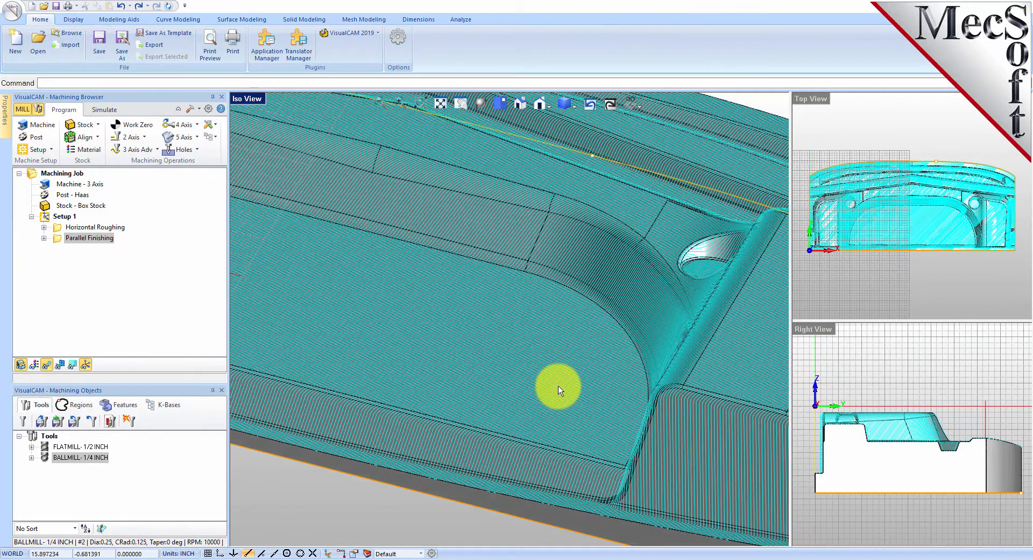
pyautogui.scroll(2, 538, 425)
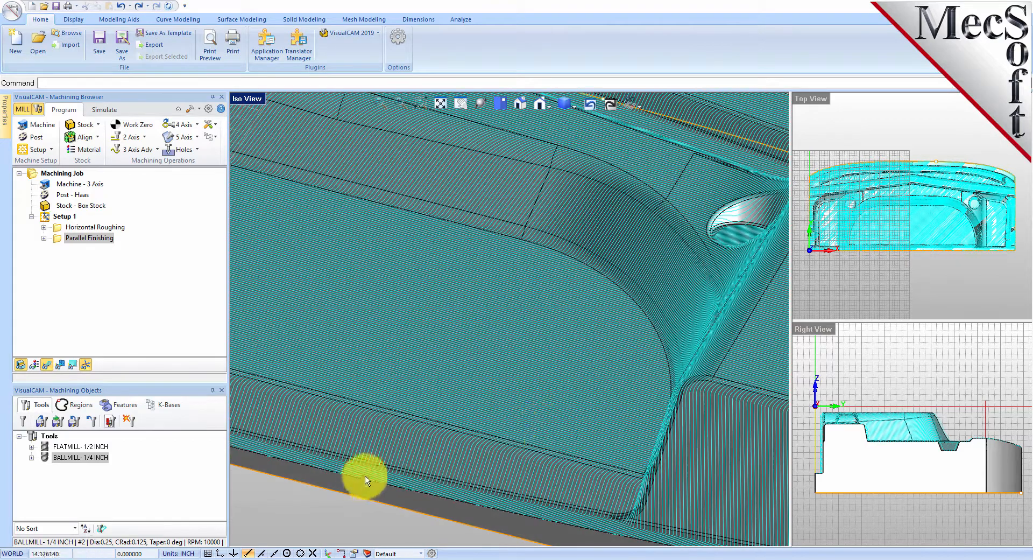
pyautogui.scroll(-3, 524, 291)
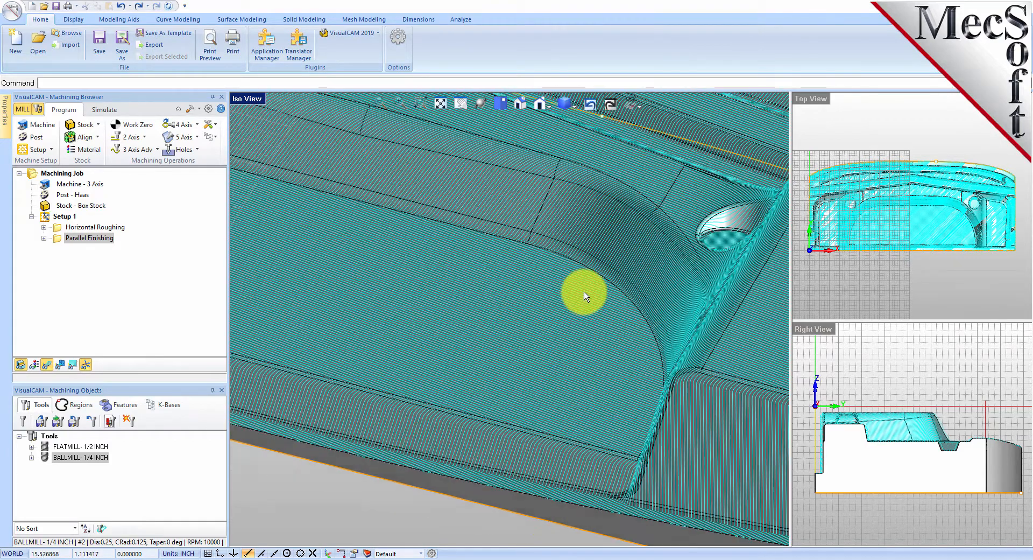
pyautogui.scroll(-2, 577, 301)
pyautogui.moveTo(496, 315); pyautogui.dragTo(501, 342, button='right')
pyautogui.moveTo(493, 325); pyautogui.dragTo(473, 370, button='middle')
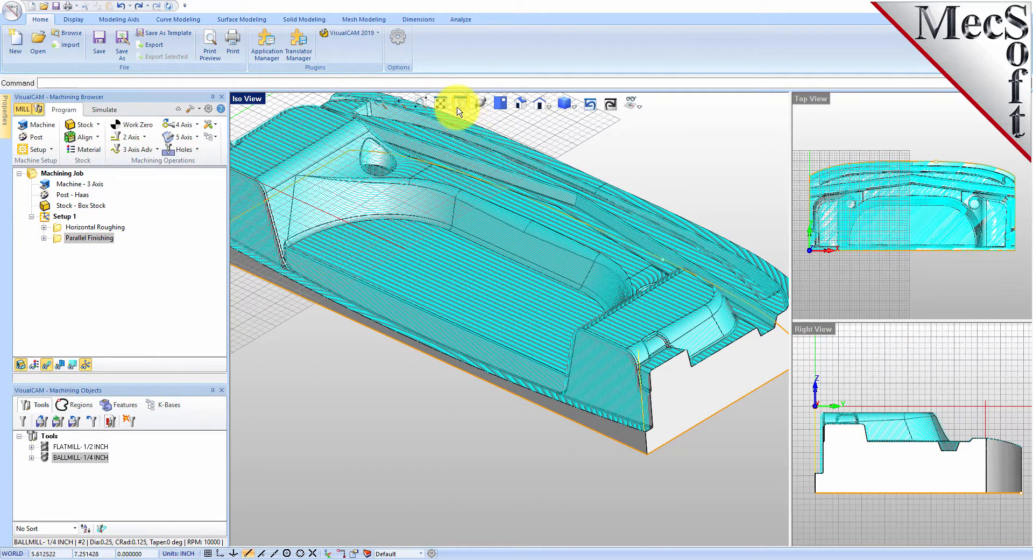
pyautogui.click(440, 103)
pyautogui.scroll(2, 498, 336)
pyautogui.scroll(2, 497, 336)
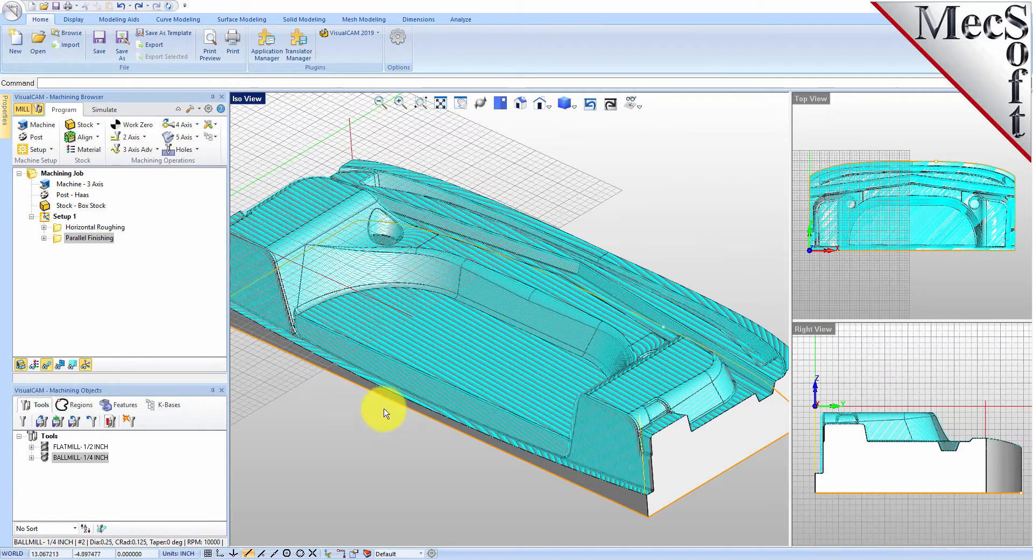
# - Simulate the Parallel Finishing operation to its end at full speed and hide the toolpath to inspect the finished surfaces
pyautogui.click(104, 109)
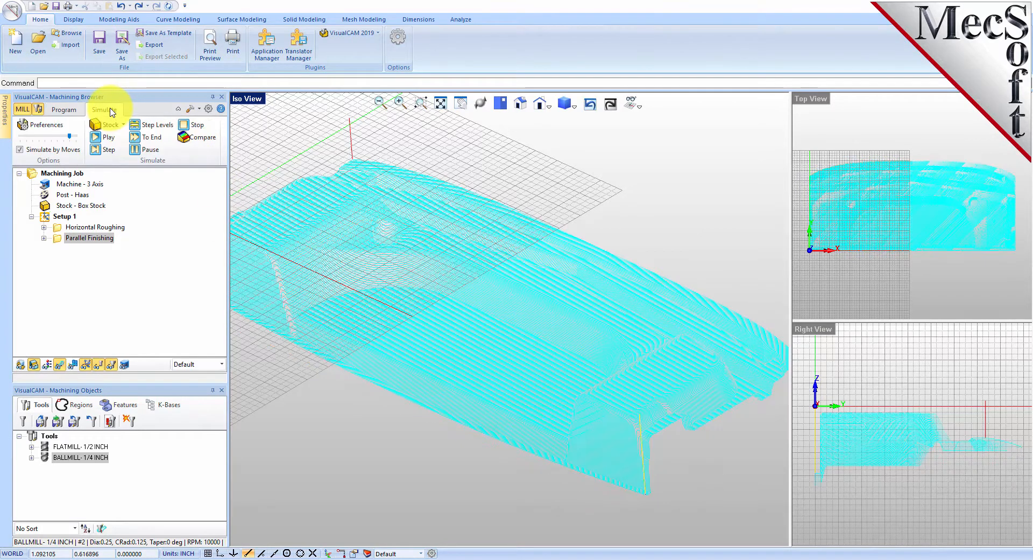
pyautogui.click(105, 138)
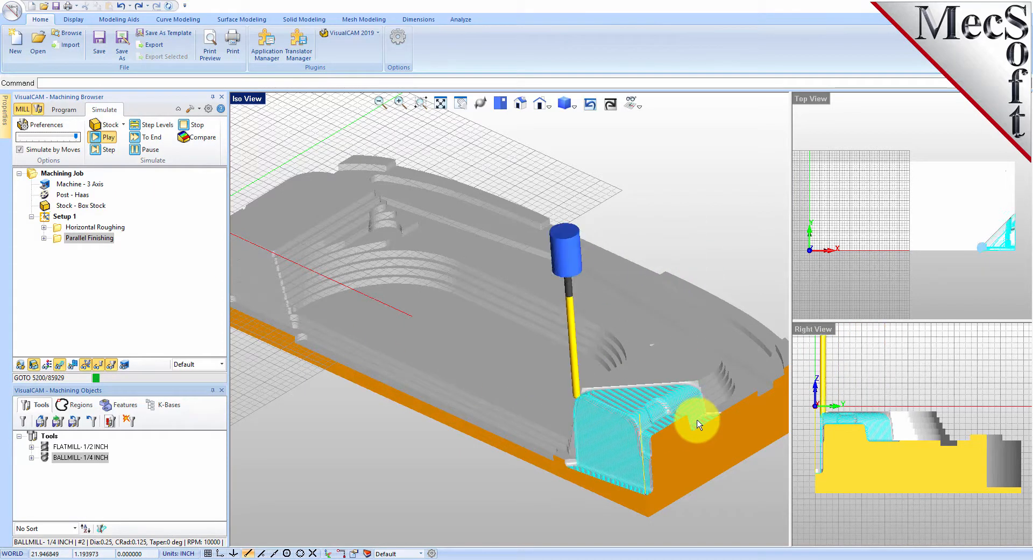
pyautogui.click(60, 365)
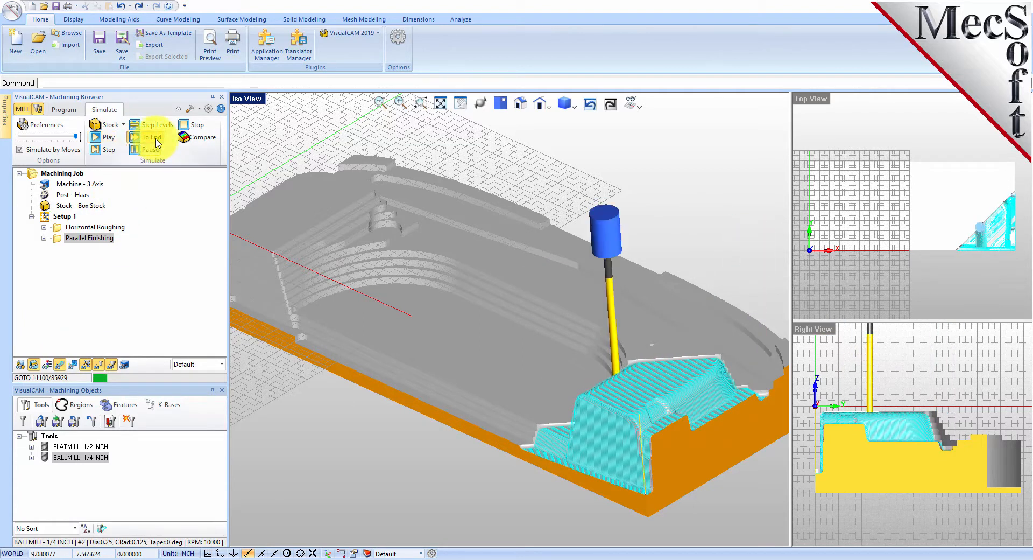
pyautogui.click(60, 365)
pyautogui.click(60, 366)
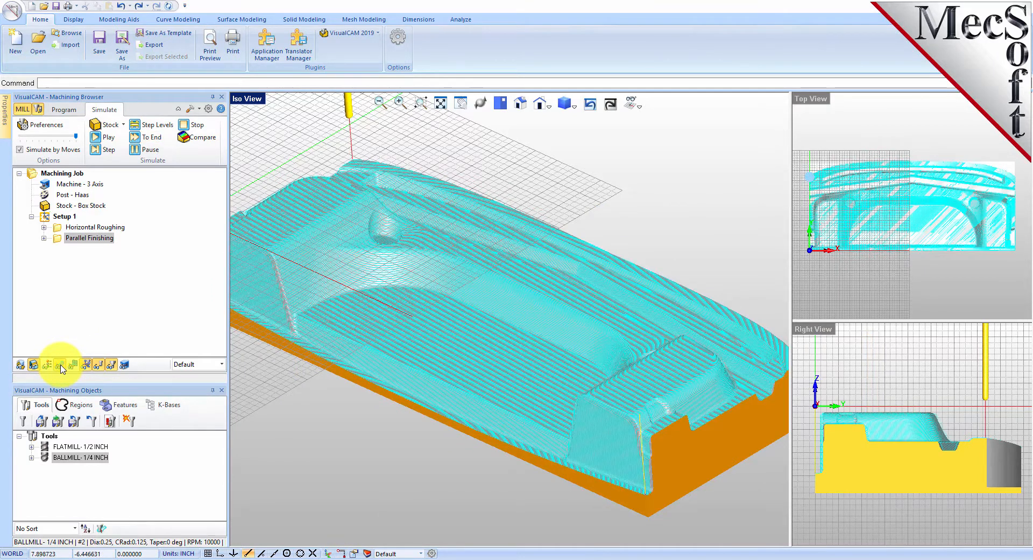
pyautogui.click(60, 365)
pyautogui.moveTo(415, 431)
pyautogui.mouseDown(button='right')
pyautogui.moveTo(409, 415)
pyautogui.moveTo(425, 419)
pyautogui.moveTo(417, 449)
pyautogui.mouseUp(button='right')
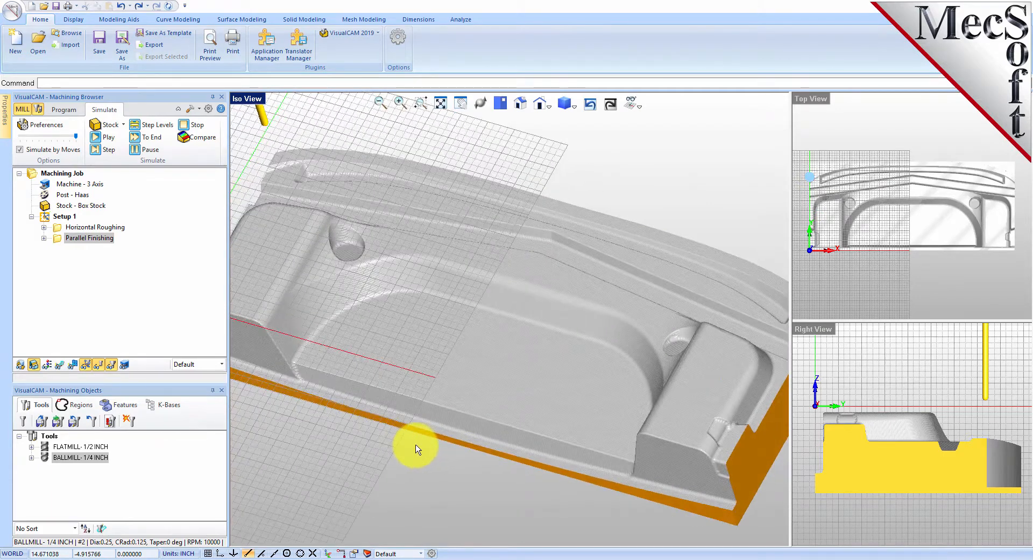
# - Create a 3-axis Radial Machining operation
pyautogui.scroll(3, 353, 271)
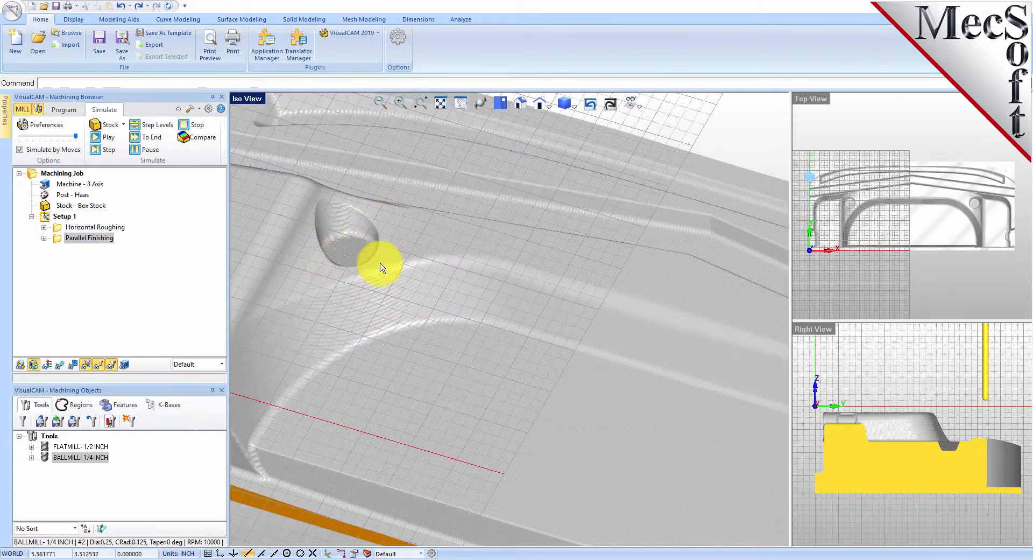
pyautogui.scroll(-4, 355, 280)
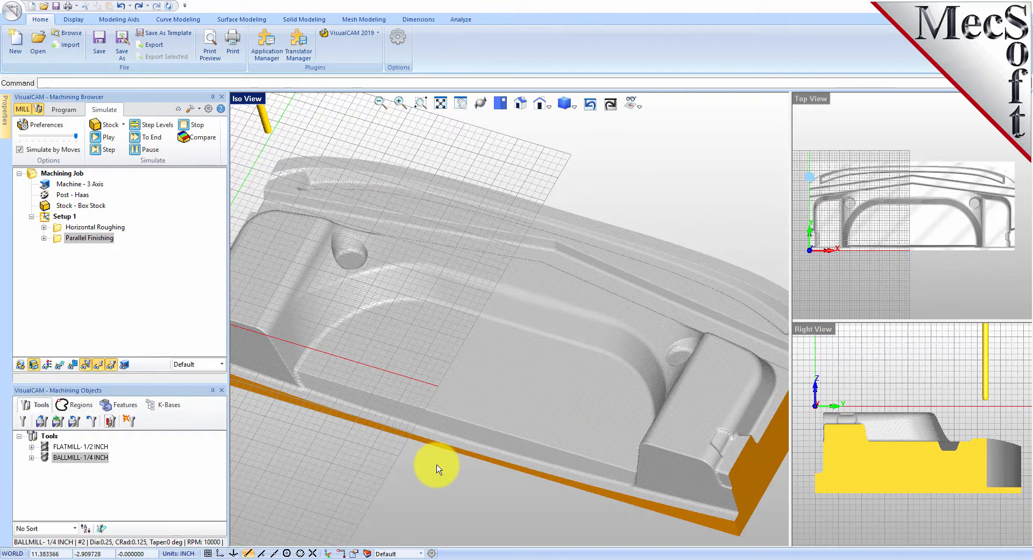
pyautogui.click(64, 110)
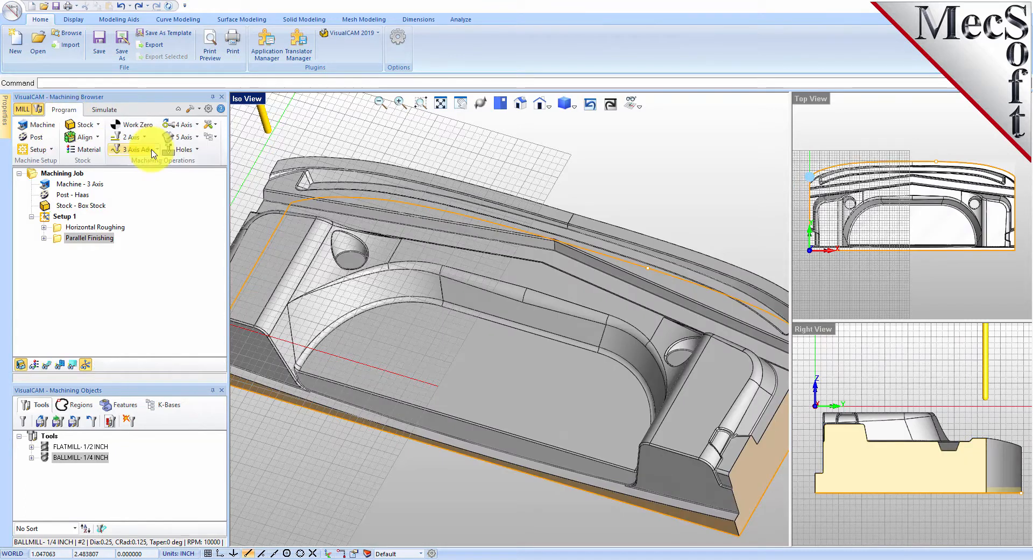
pyautogui.click(155, 150)
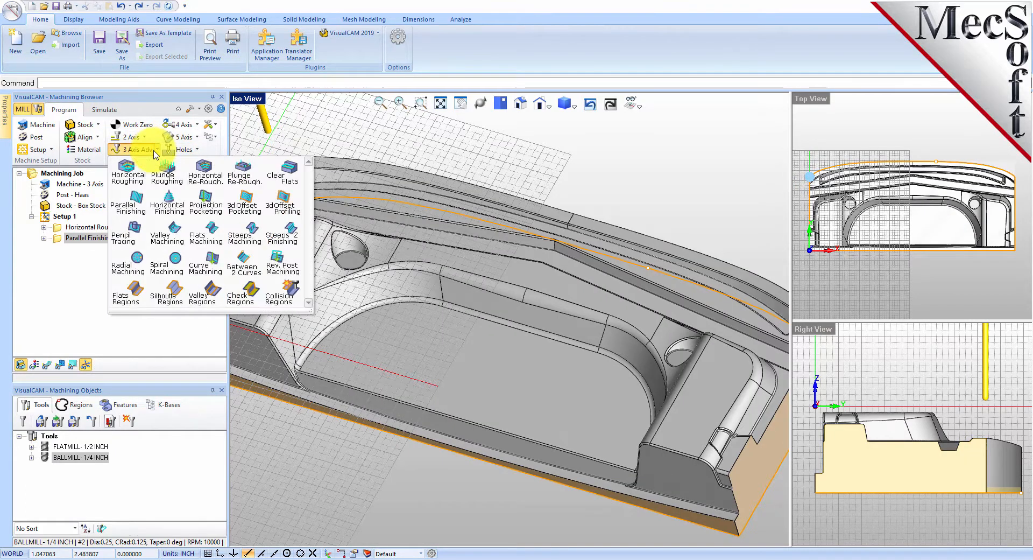
pyautogui.click(143, 273)
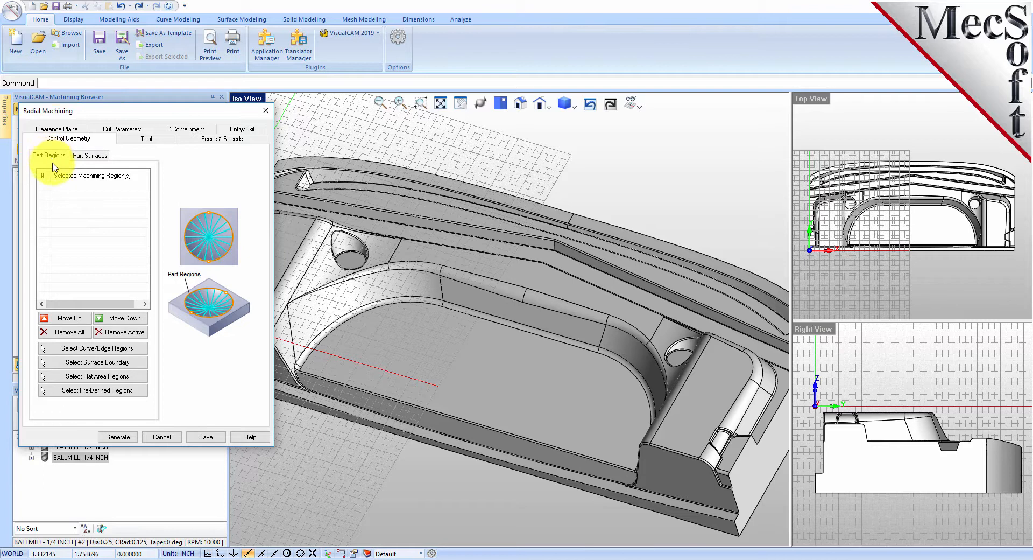
# - Pick the rim edges of the recess at the pocket's end nearest the origin as radial machining regions
pyautogui.click(145, 350)
pyautogui.scroll(4, 350, 232)
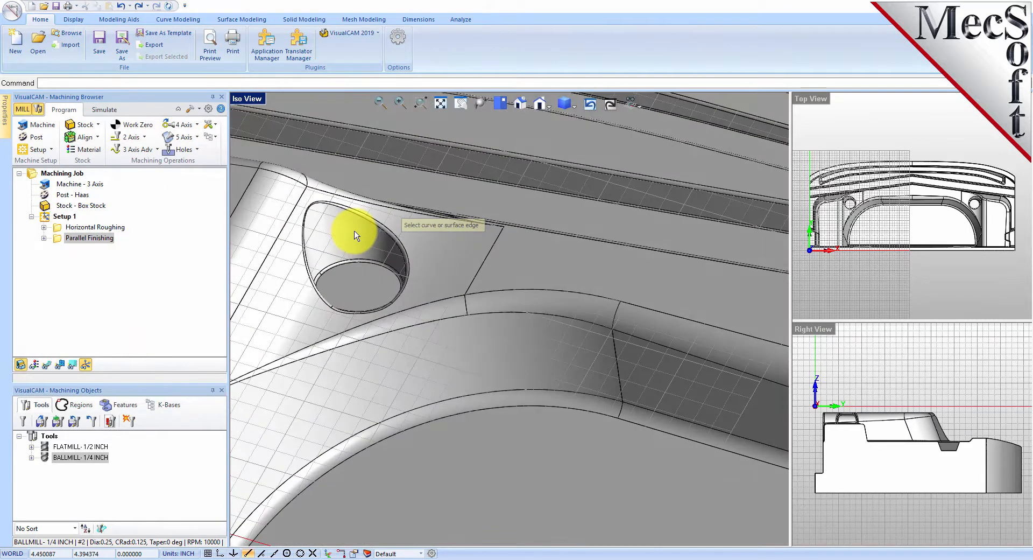
pyautogui.scroll(2, 354, 236)
pyautogui.click(392, 220)
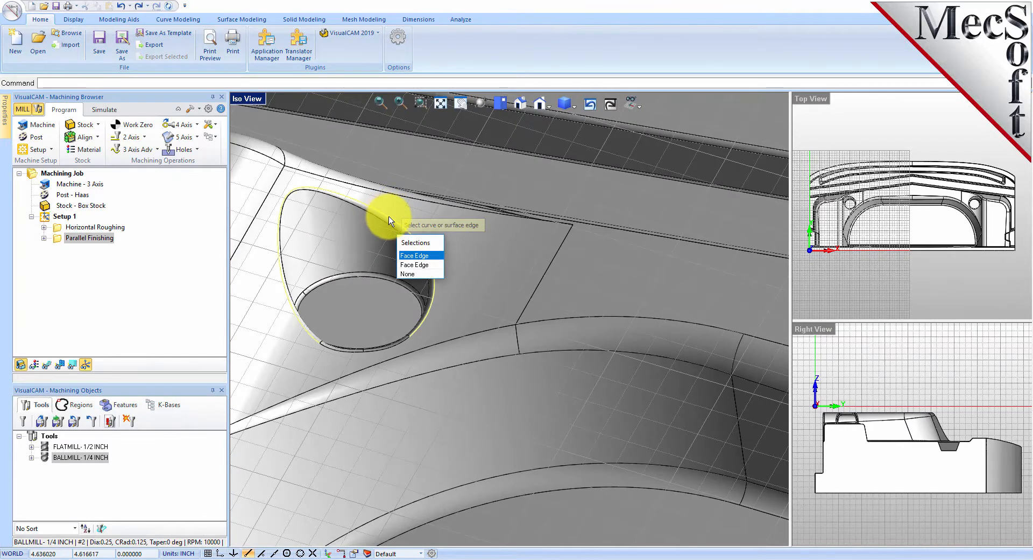
pyautogui.click(415, 264)
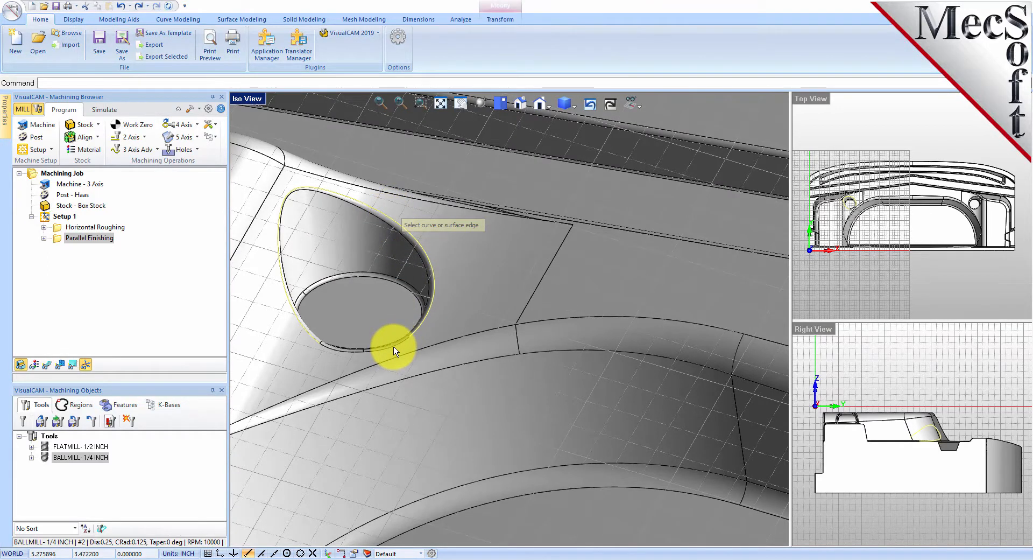
pyautogui.click(394, 350)
pyautogui.click(415, 378)
pyautogui.click(353, 358)
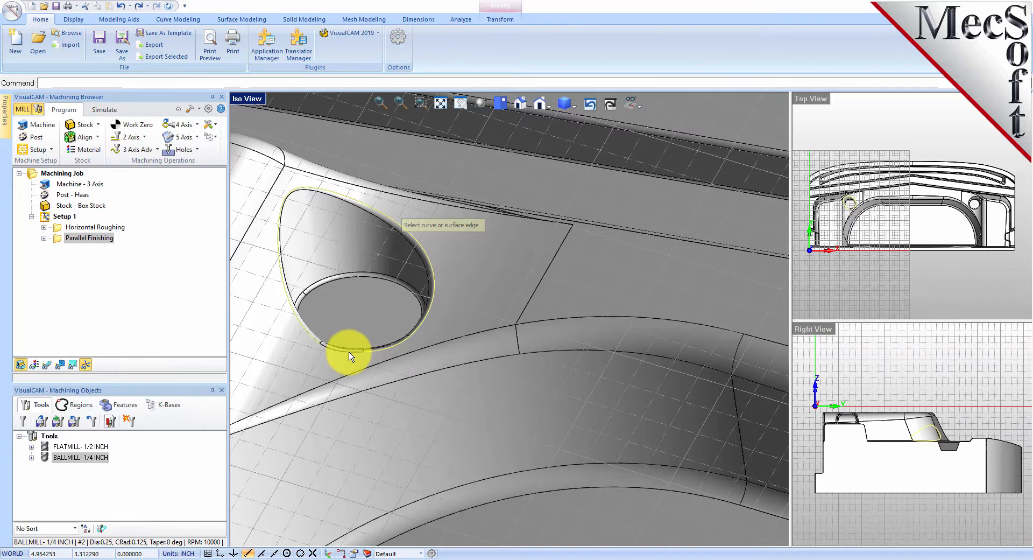
pyautogui.click(349, 354)
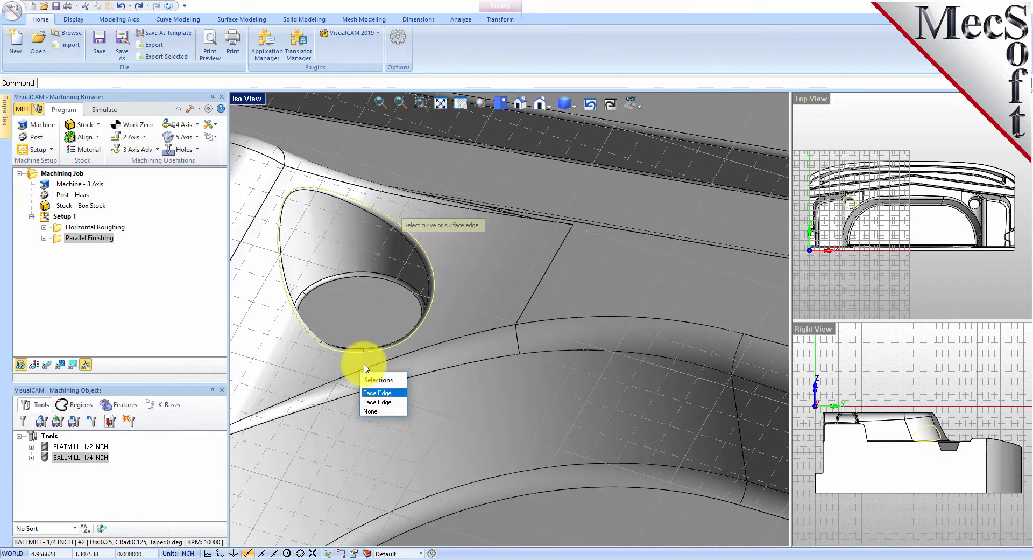
pyautogui.click(377, 392)
# - Add the rim edges of the matching recess at the pocket's far end and accept the machining regions
pyautogui.scroll(-5, 323, 301)
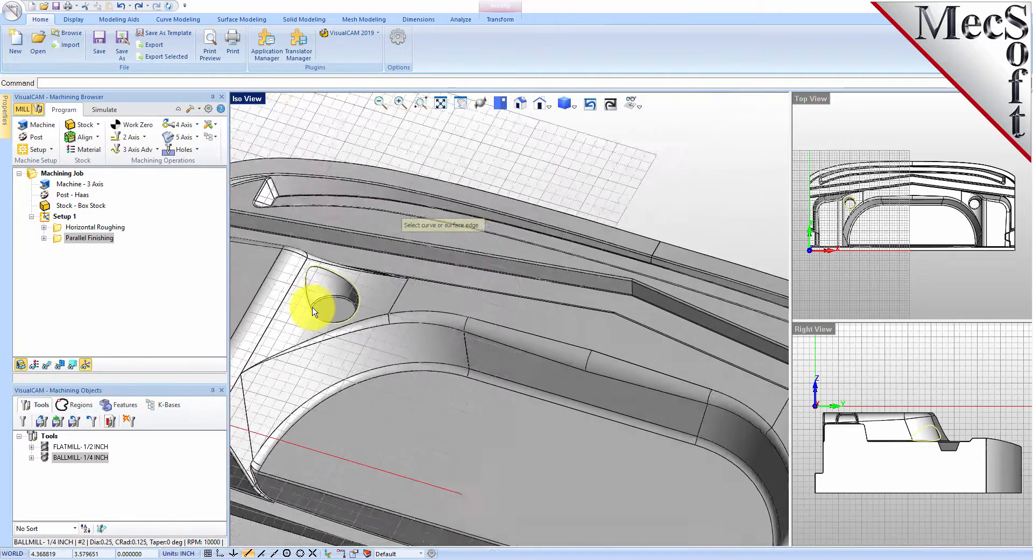
pyautogui.scroll(-2, 315, 312)
pyautogui.scroll(-2, 456, 385)
pyautogui.scroll(6, 685, 427)
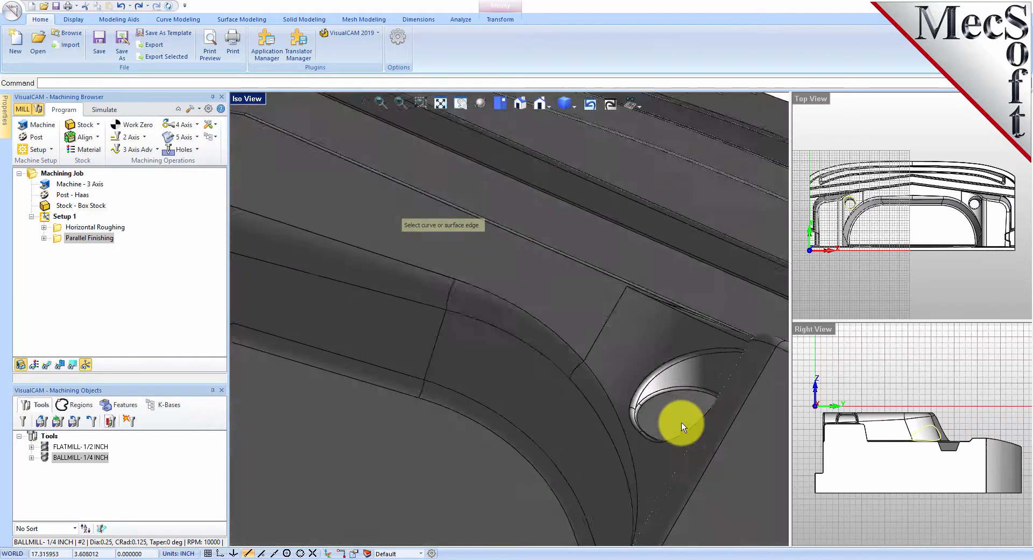
pyautogui.scroll(1, 667, 431)
pyautogui.click(642, 439)
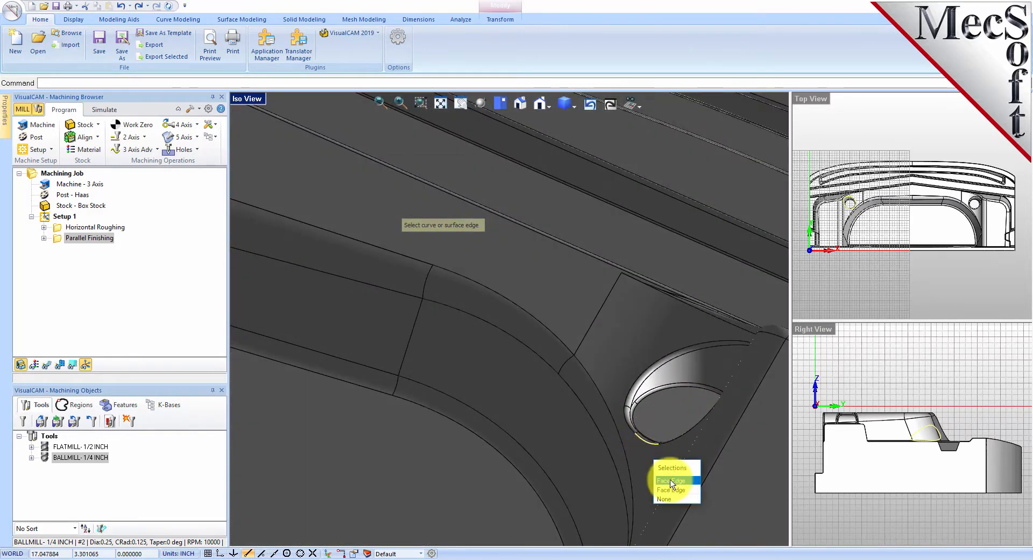
pyautogui.click(629, 425)
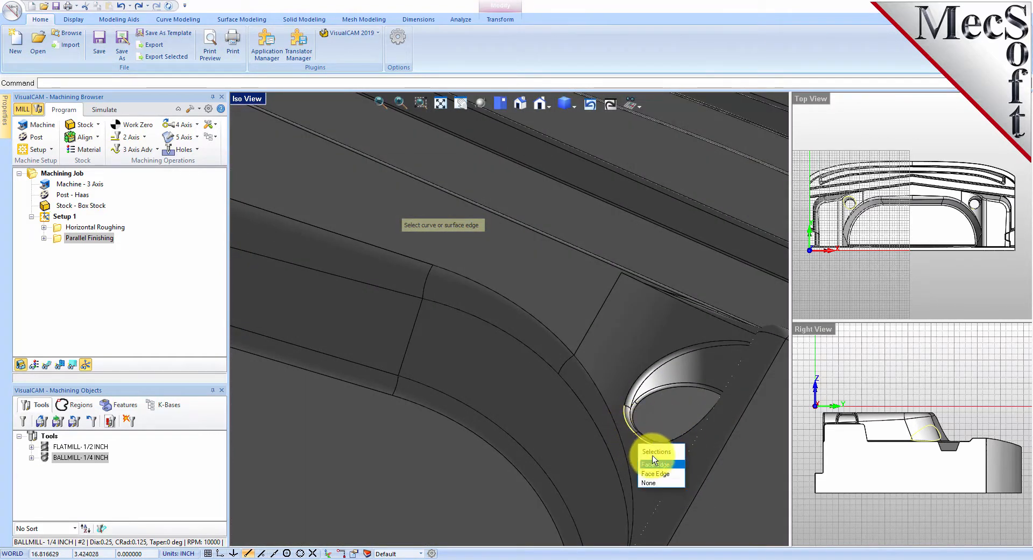
pyautogui.click(655, 473)
pyautogui.click(641, 380)
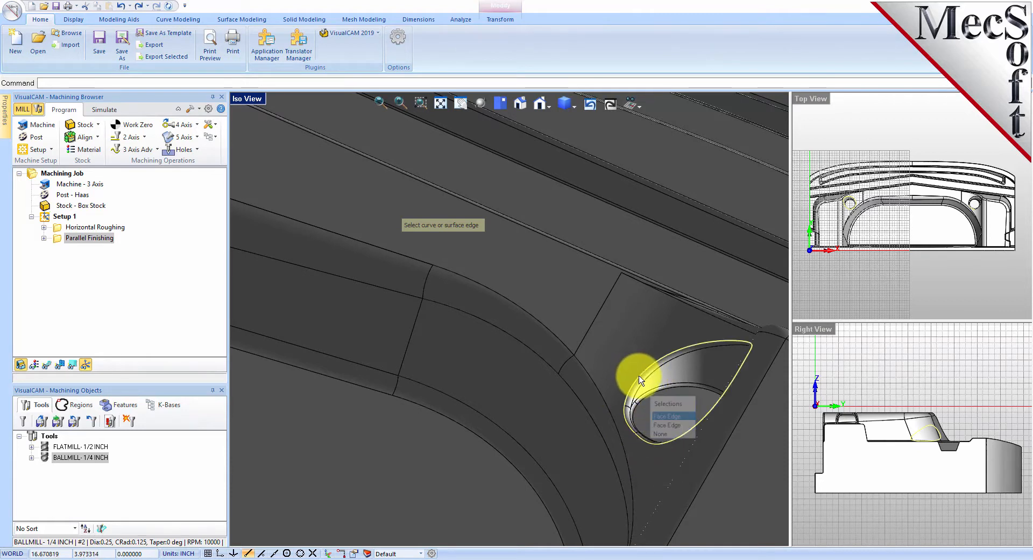
pyautogui.click(666, 417)
pyautogui.rightClick(411, 410)
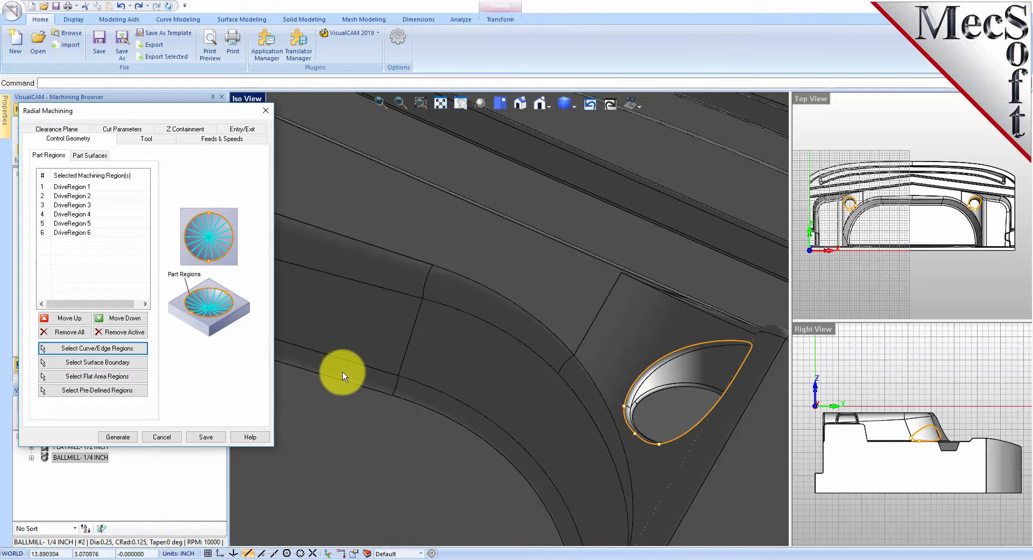
# - Use the BALLMILL- 1/4 INCH tool with a stepover by percent of tool diameter and generate the Radial Machining toolpath
pyautogui.scroll(-10, 615, 310)
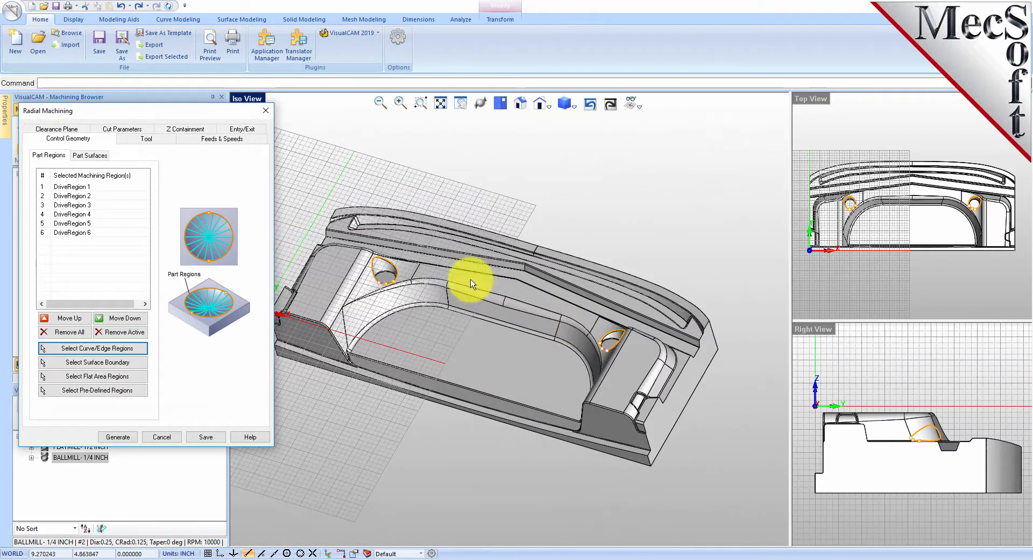
pyautogui.click(141, 139)
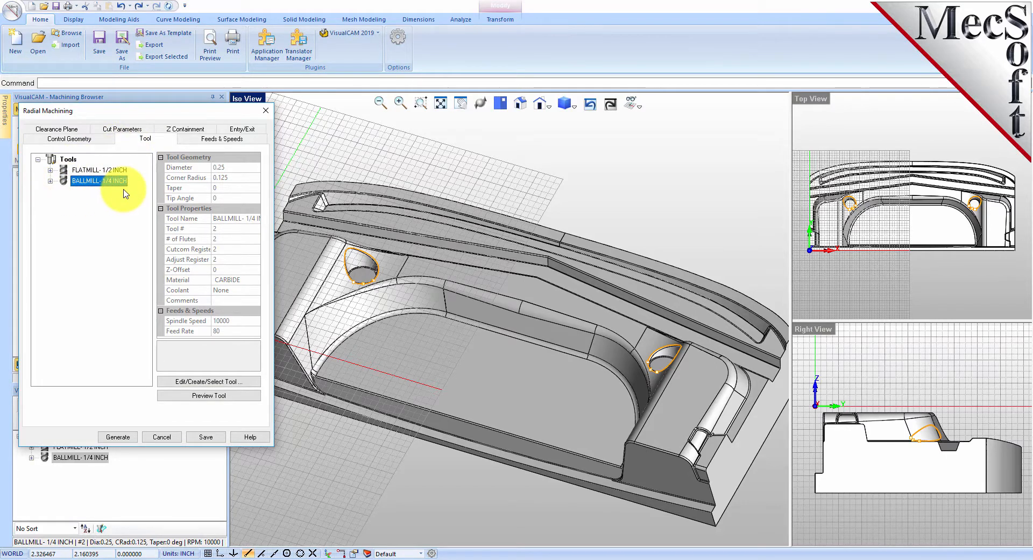
pyautogui.click(128, 132)
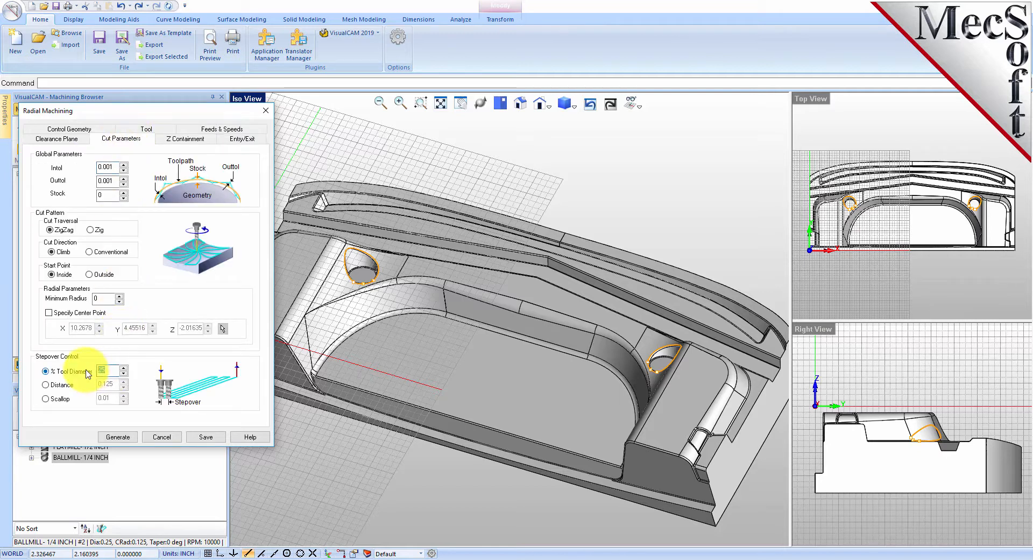
pyautogui.click(111, 438)
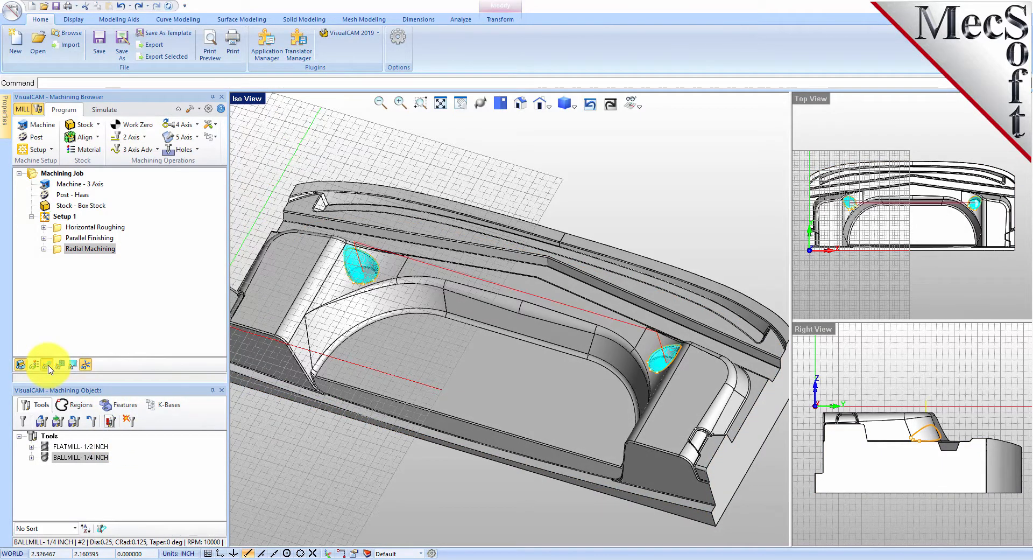
# - Examine the radial toolpath up close in the recess nearest the origin and across the whole part
pyautogui.scroll(6, 349, 269)
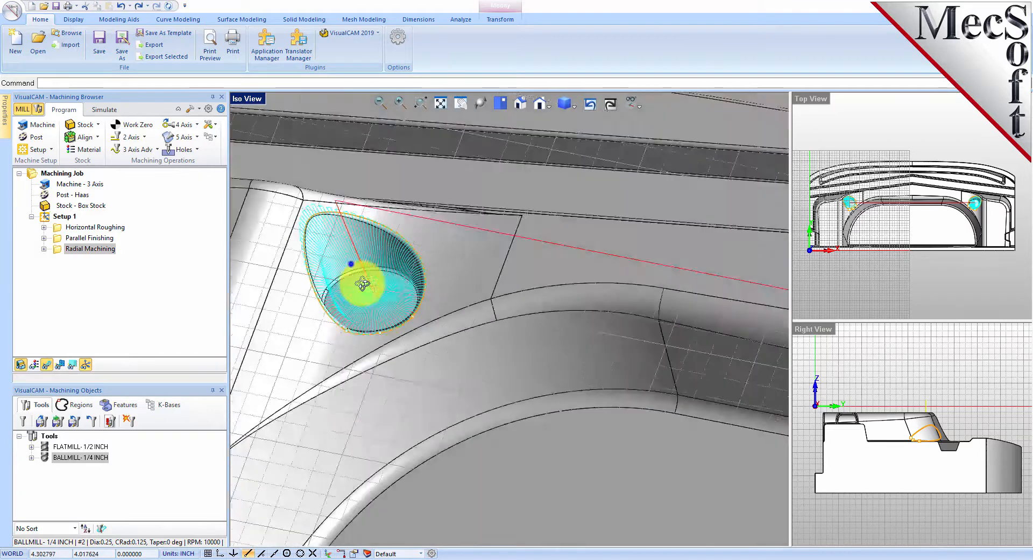
pyautogui.moveTo(362, 284); pyautogui.dragTo(302, 307, button='right')
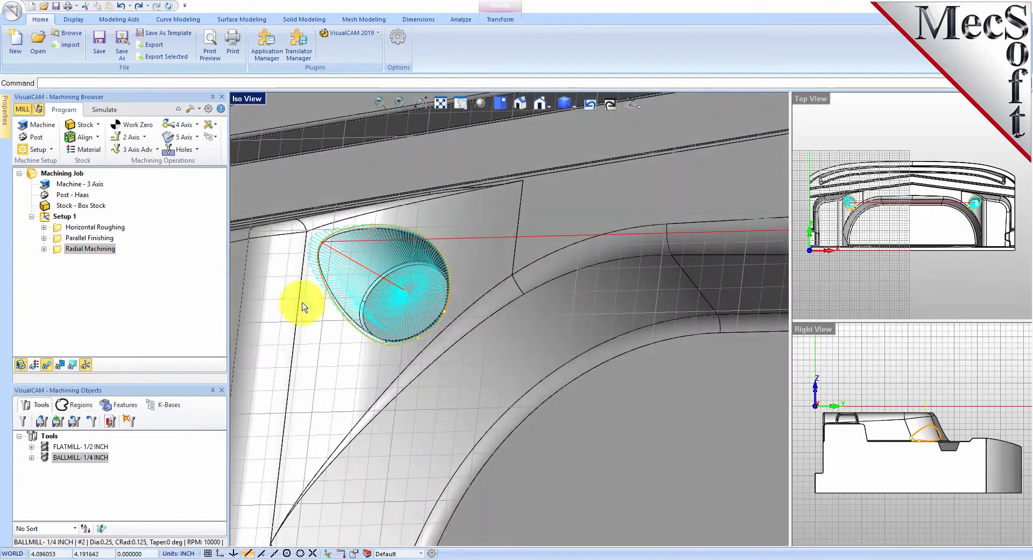
pyautogui.scroll(3, 312, 299)
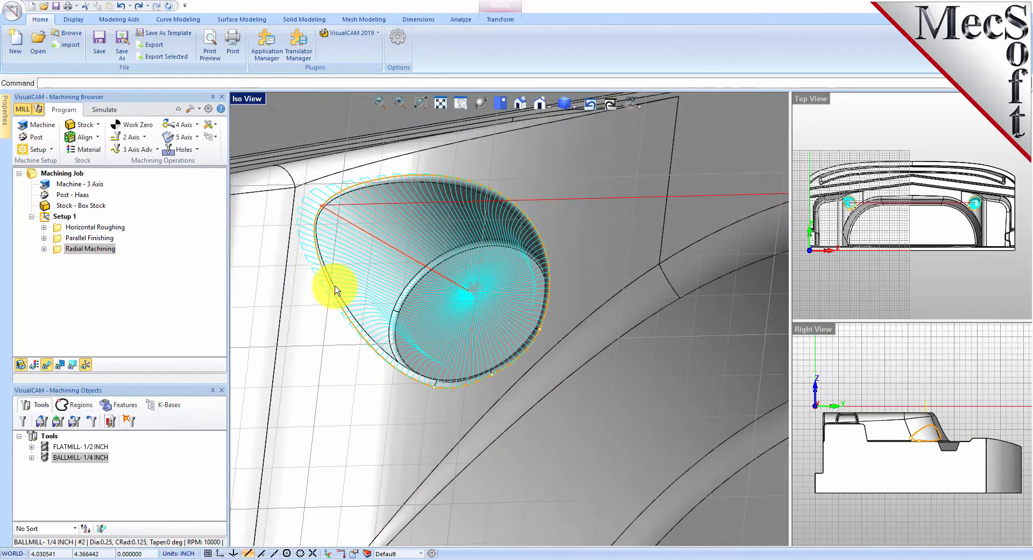
pyautogui.moveTo(290, 245); pyautogui.dragTo(384, 303, button='right')
pyautogui.scroll(-2, 385, 303)
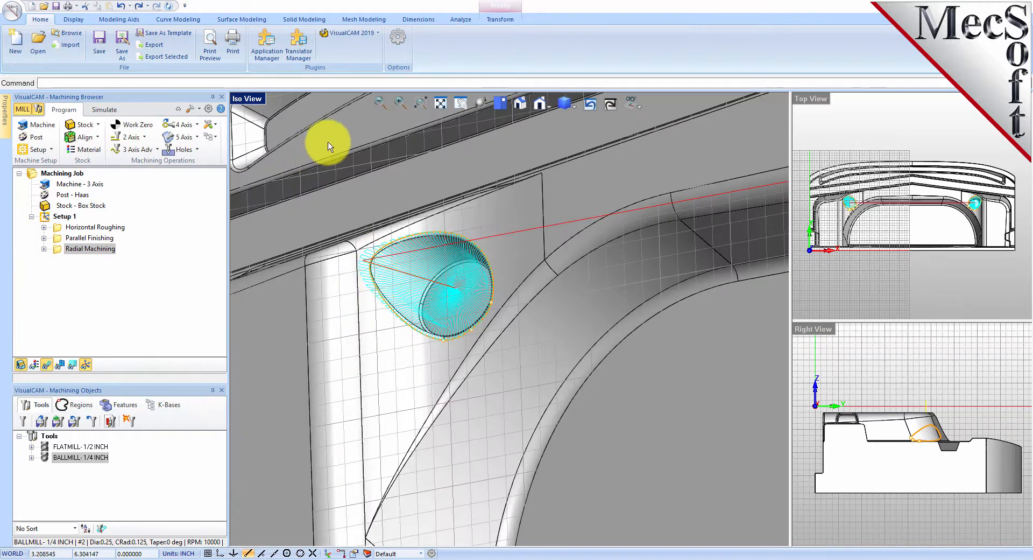
pyautogui.click(521, 105)
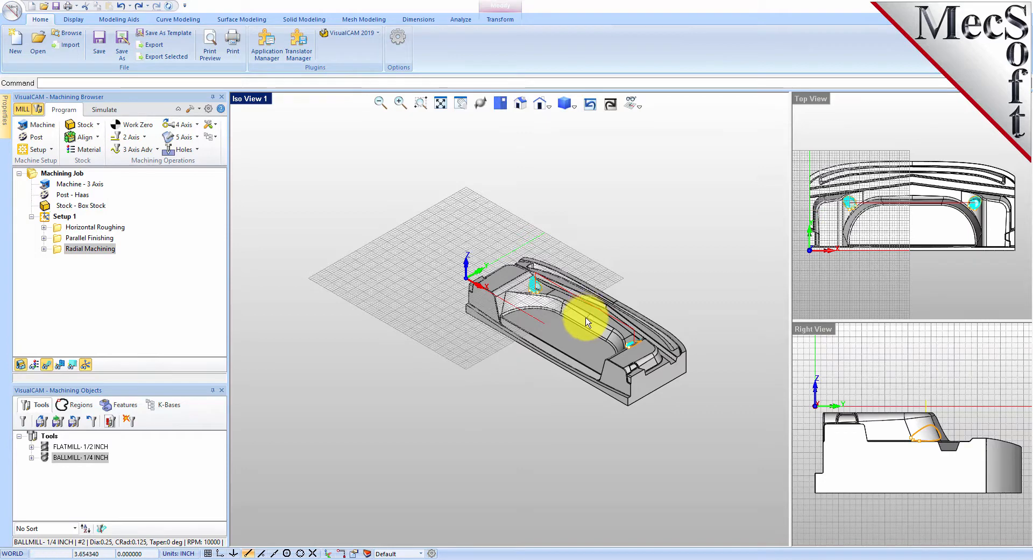
pyautogui.scroll(3, 590, 313)
pyautogui.scroll(1, 607, 317)
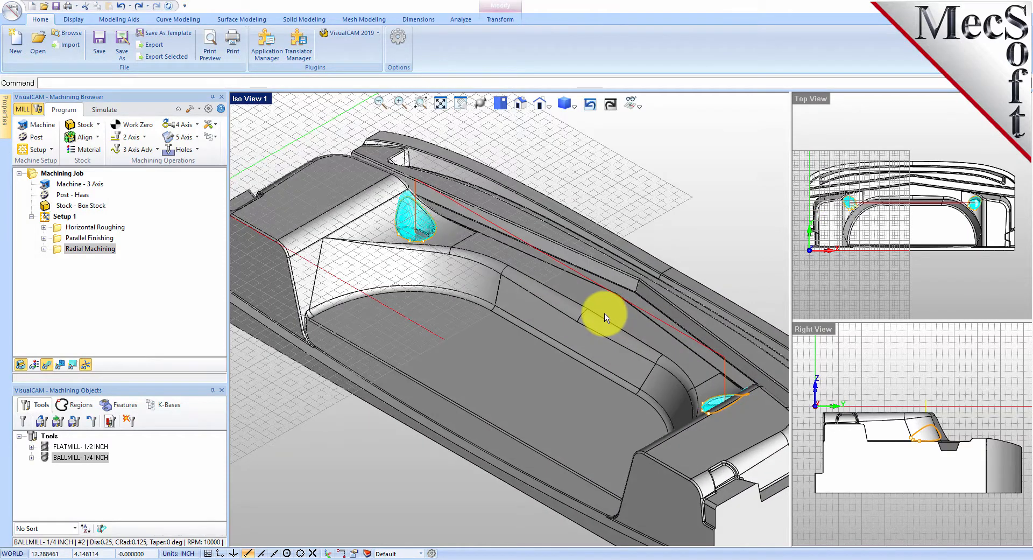
pyautogui.scroll(-3, 490, 261)
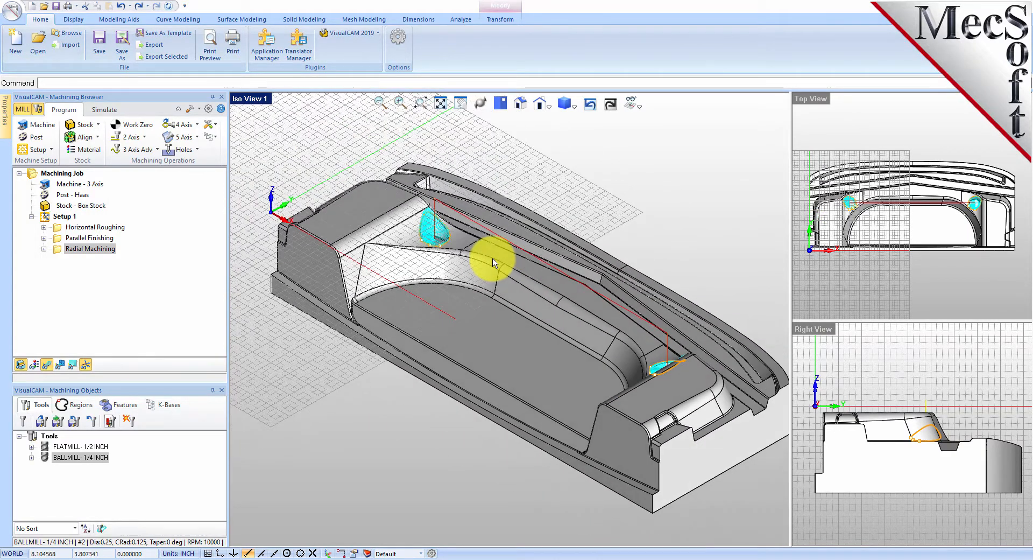
pyautogui.scroll(-1, 493, 263)
pyautogui.moveTo(497, 336)
pyautogui.mouseDown(button='right')
pyautogui.moveTo(521, 313)
pyautogui.moveTo(515, 332)
pyautogui.moveTo(512, 281)
pyautogui.moveTo(507, 338)
pyautogui.mouseUp(button='right')
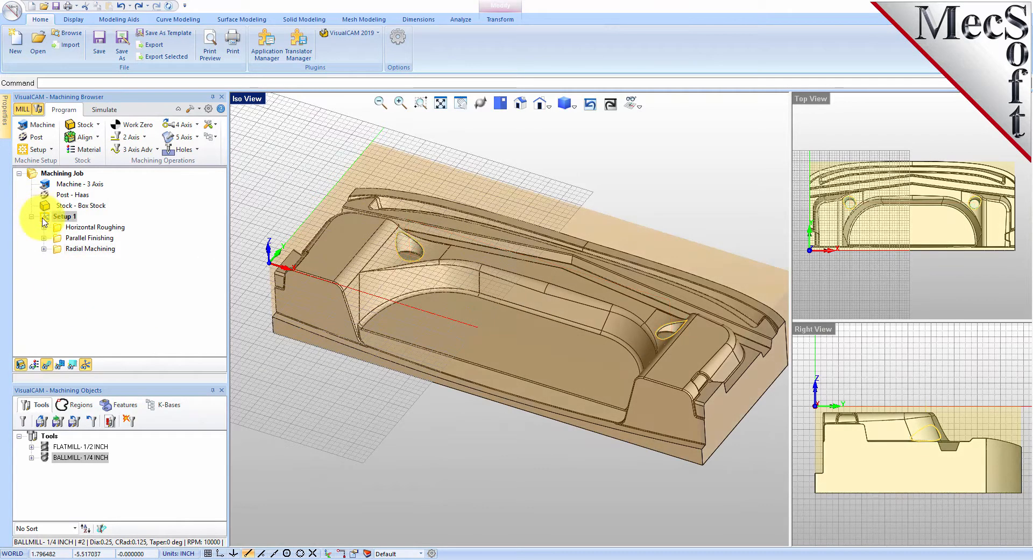
# - Post all Setup 1 operations with the Haas post to the file 3-axis Rough&Finish-Completed_Setup 1.nc
pyautogui.click(45, 218)
pyautogui.rightClick(74, 218)
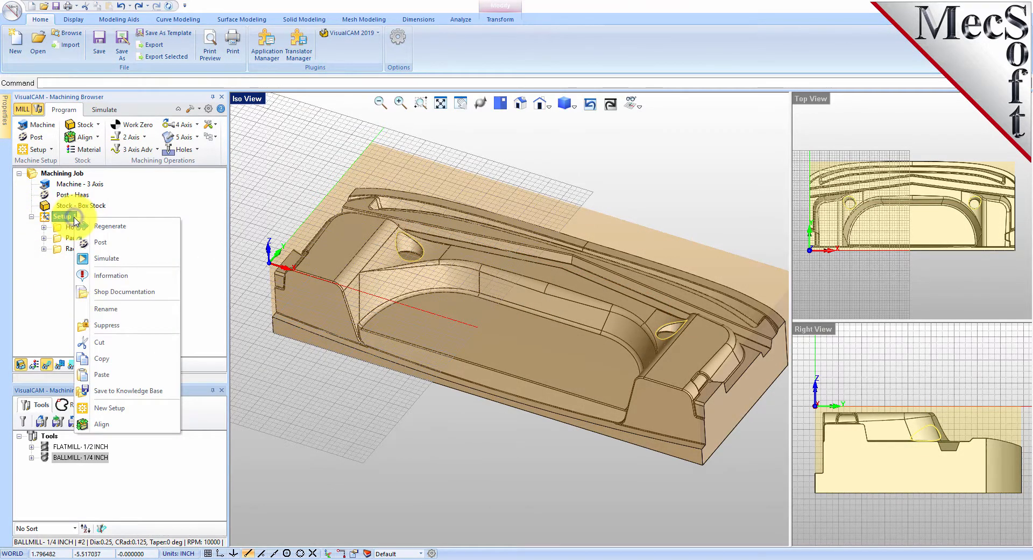
pyautogui.click(129, 226)
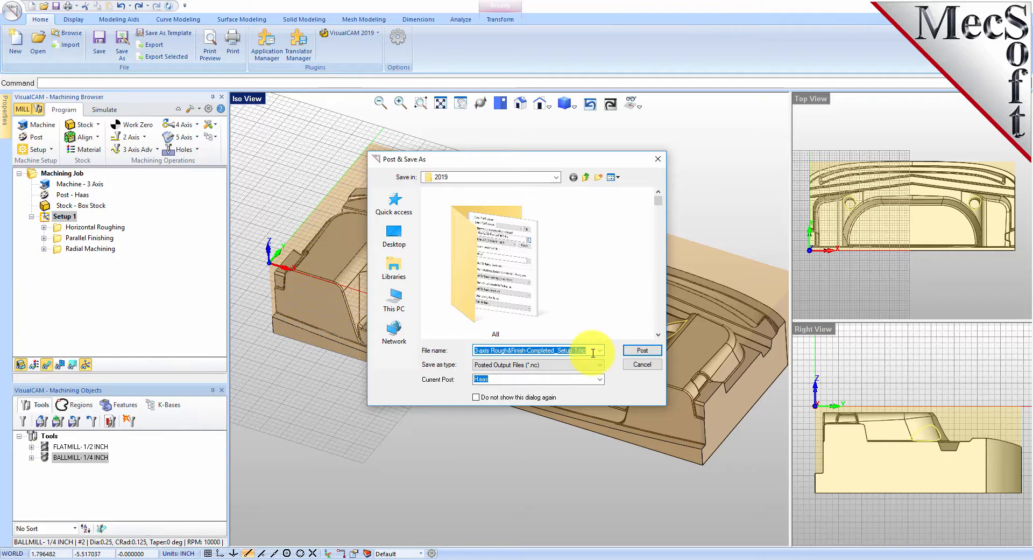
pyautogui.click(635, 351)
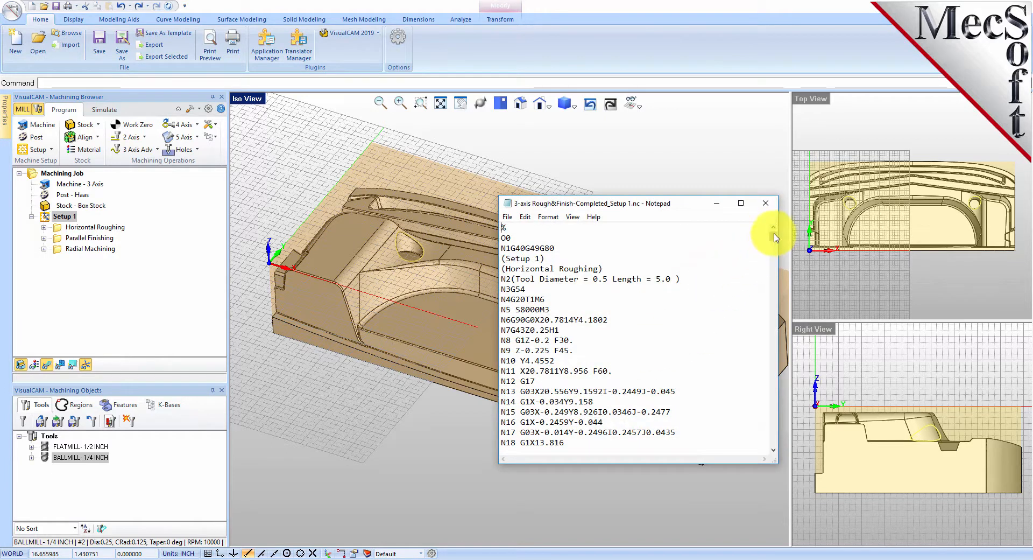
# - Review the Horizontal Roughing section of the posted G-code in Notepad and close the file
pyautogui.moveTo(604, 268); pyautogui.dragTo(501, 268)
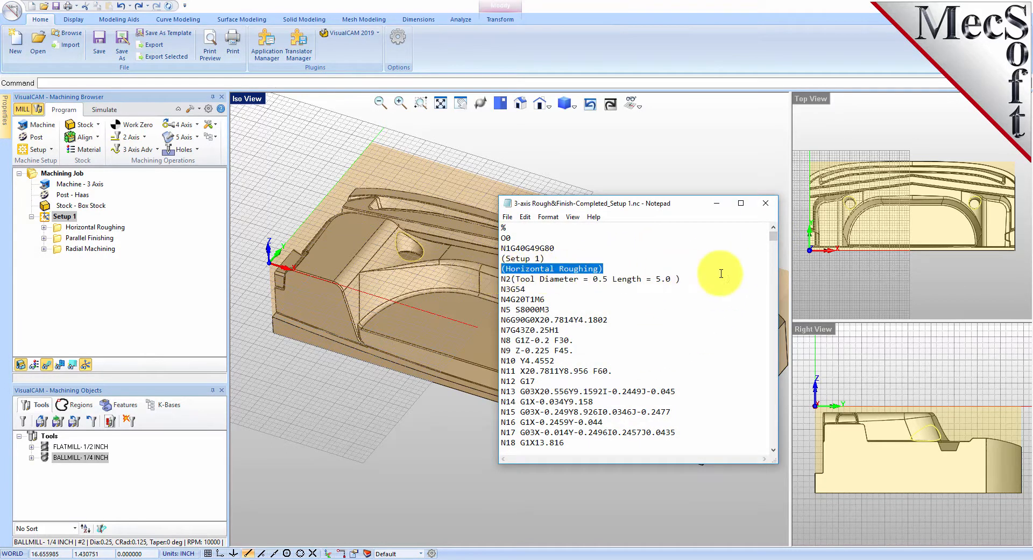
pyautogui.moveTo(773, 239)
pyautogui.mouseDown()
pyautogui.moveTo(775, 437)
pyautogui.moveTo(775, 231)
pyautogui.mouseUp()
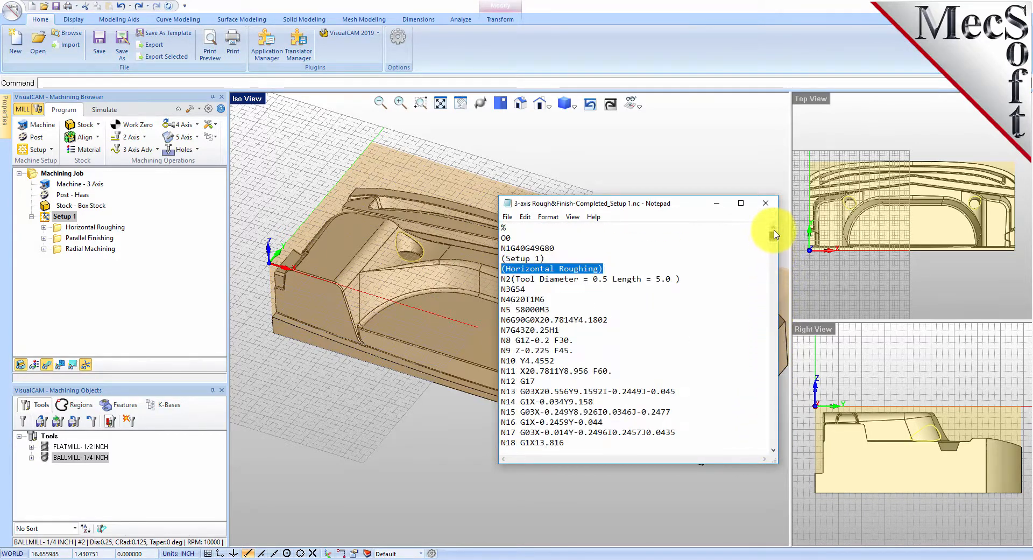
pyautogui.click(766, 203)
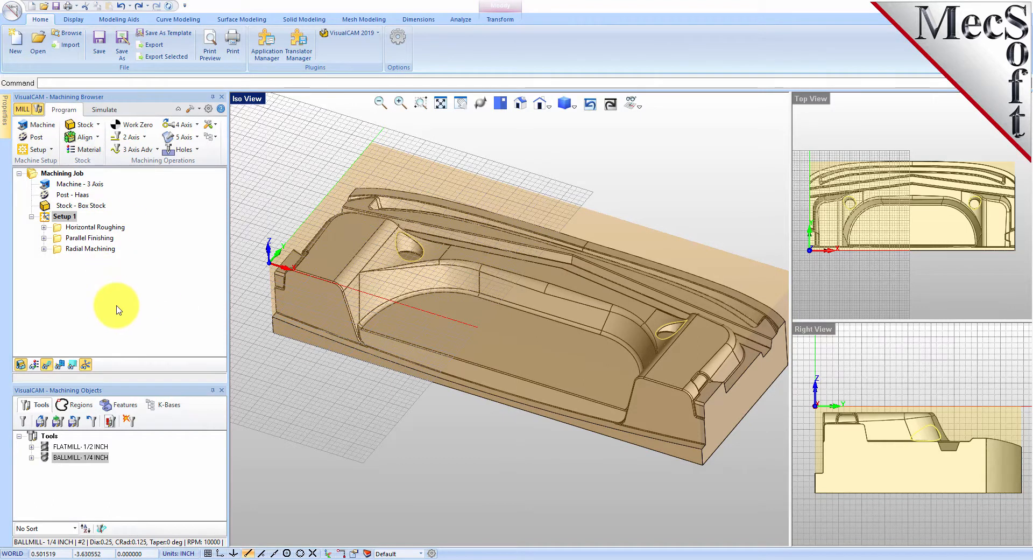
# - Review the status, tools, cut feeds and machine times of each Setup 1 operation in the Machining Operations Information, and close it
pyautogui.click(48, 218)
pyautogui.rightClick(75, 220)
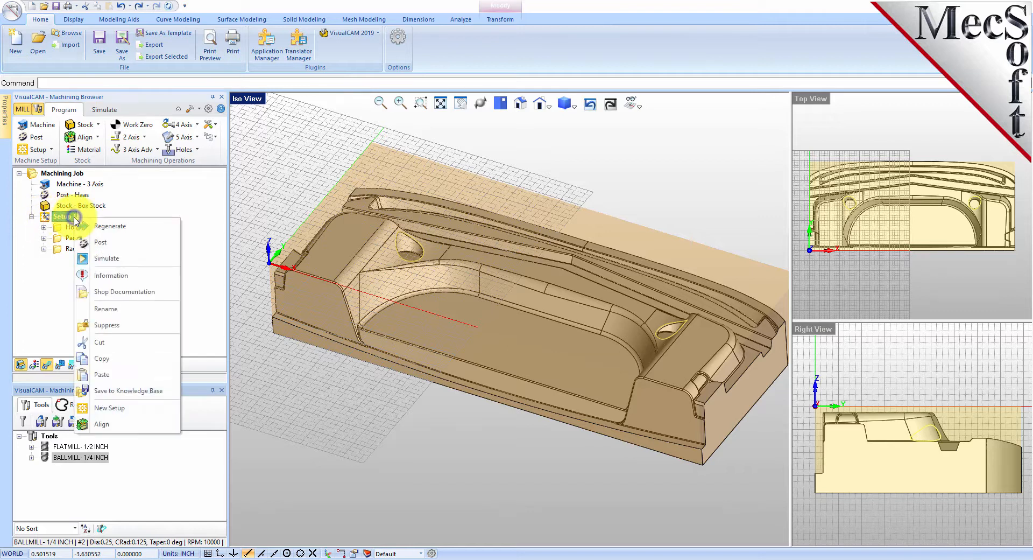
pyautogui.click(143, 281)
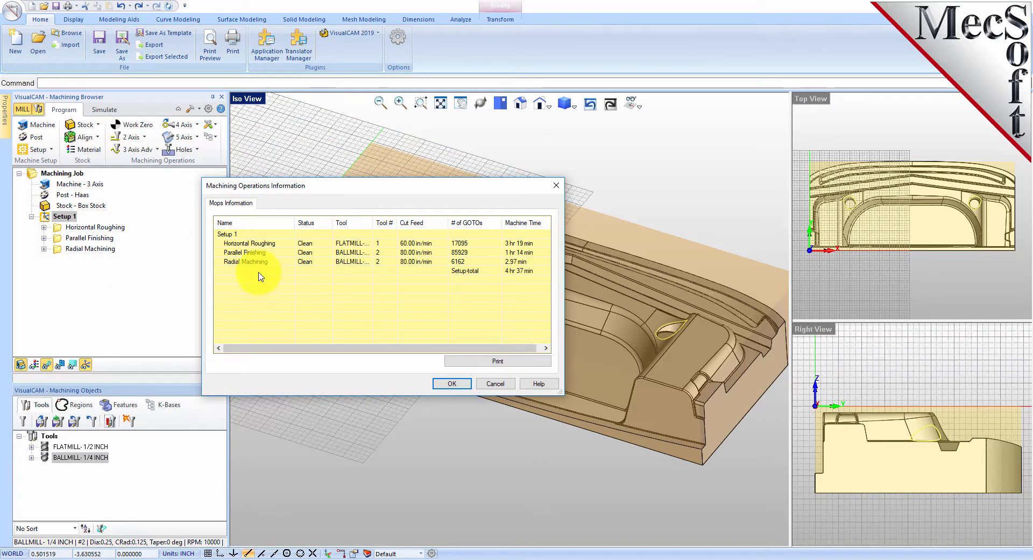
pyautogui.click(244, 246)
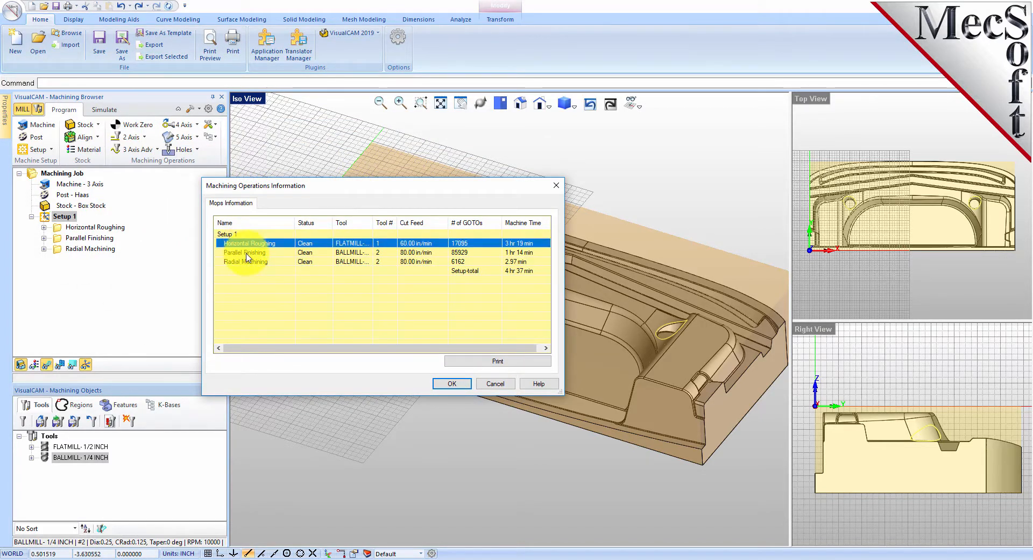
pyautogui.click(247, 253)
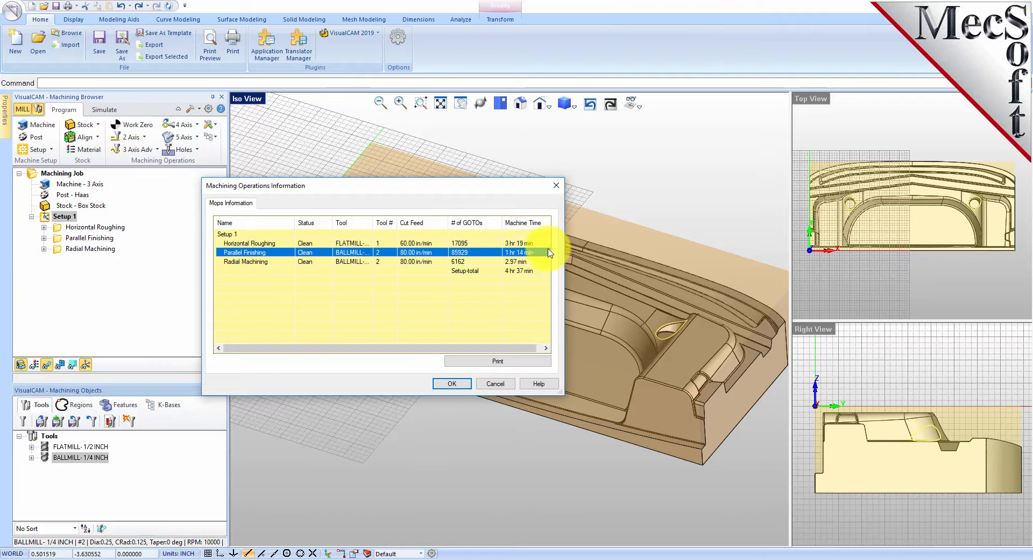
pyautogui.click(235, 262)
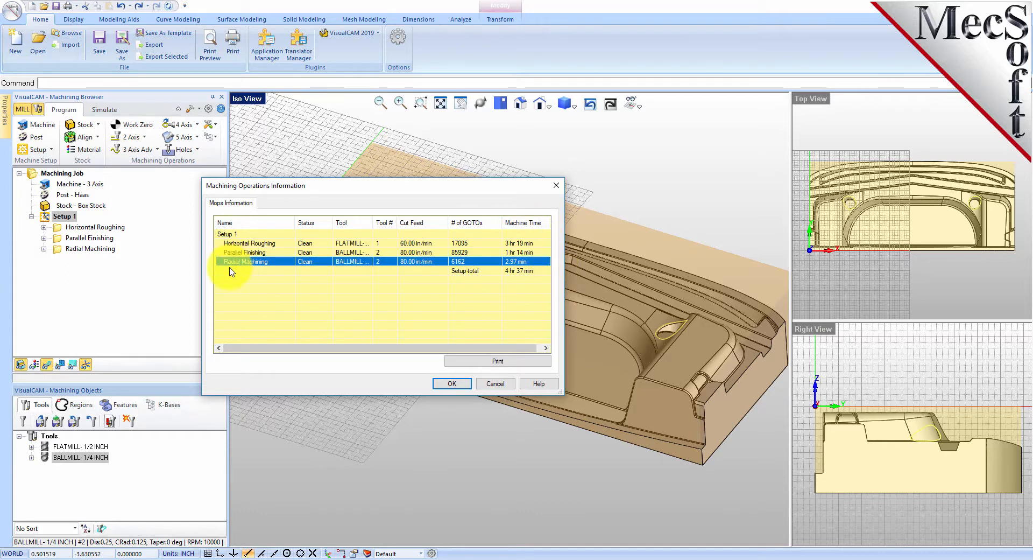
pyautogui.click(231, 271)
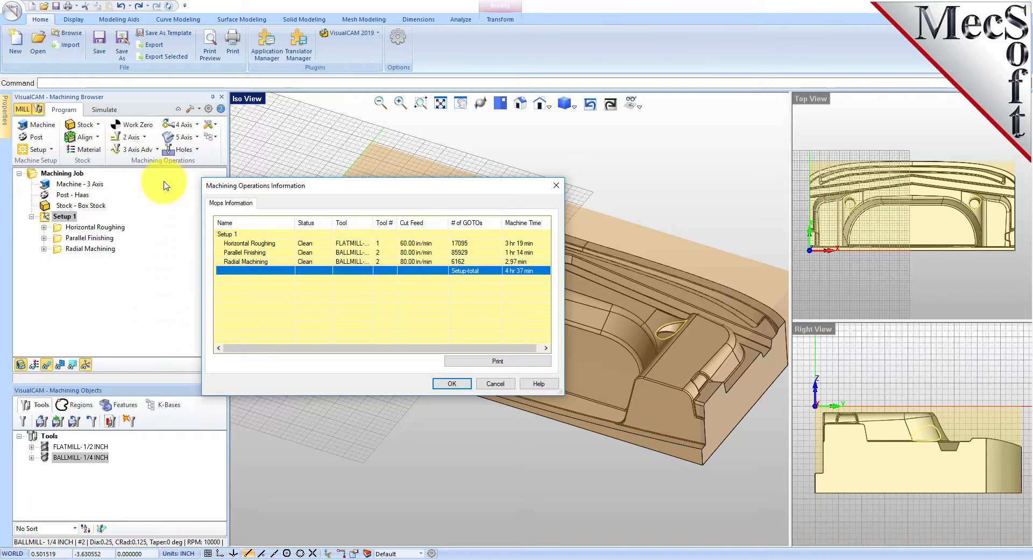
pyautogui.click(452, 384)
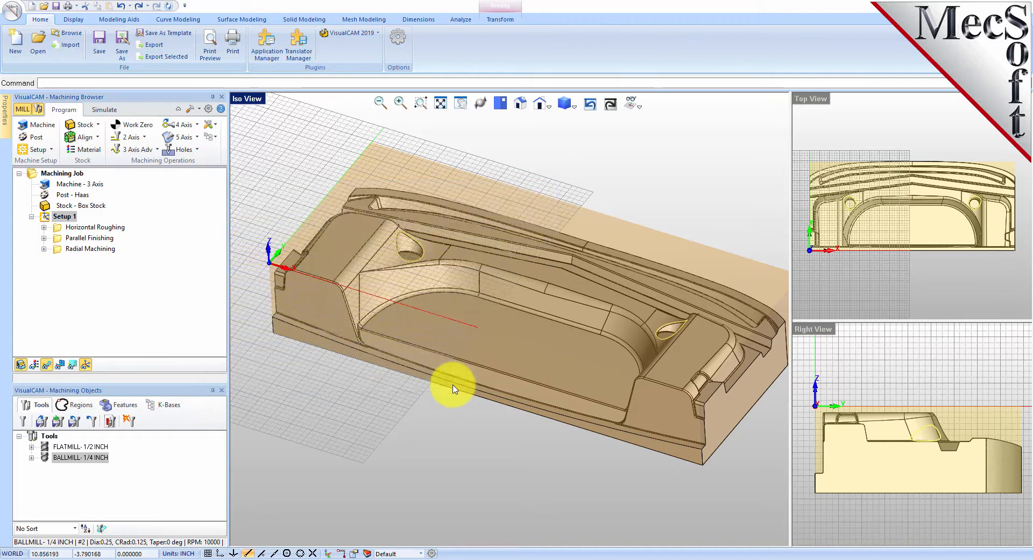
pyautogui.click(340, 381)
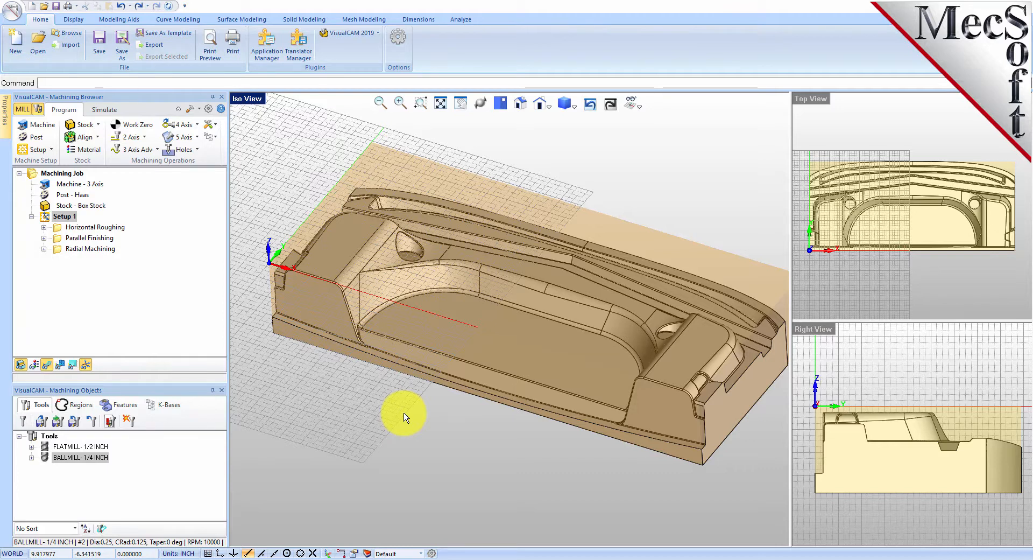
# - Generate the shop documentation for Setup 1 with output template Template2 and save it as 3-axis Rough&Finish-Completed.html
pyautogui.click(43, 218)
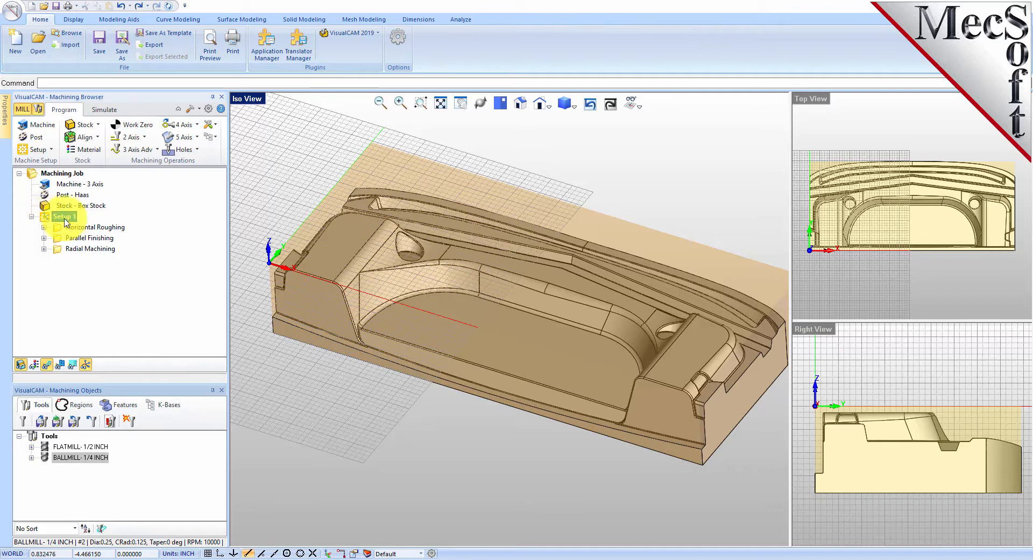
pyautogui.rightClick(69, 218)
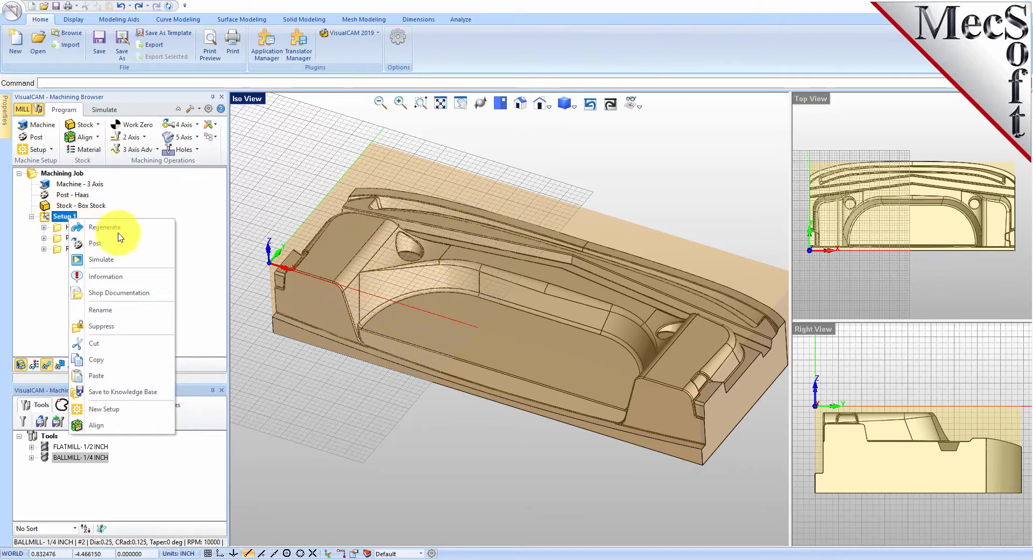
pyautogui.click(119, 292)
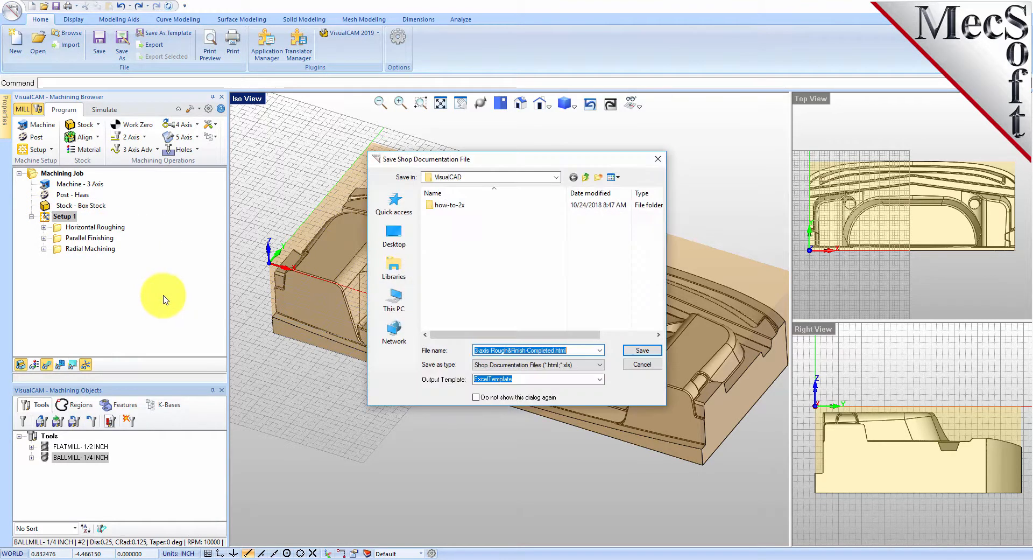
pyautogui.click(592, 378)
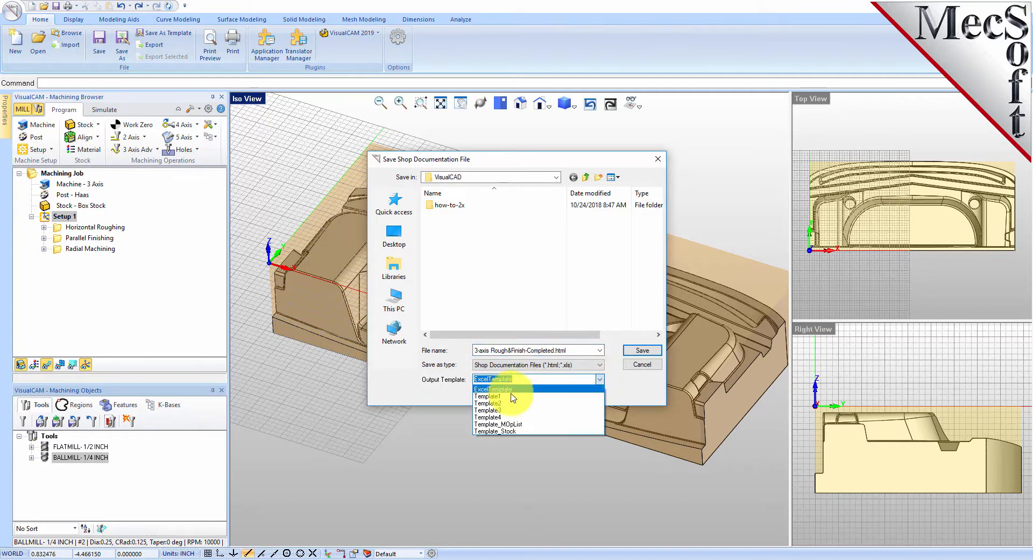
pyautogui.click(505, 404)
pyautogui.click(642, 350)
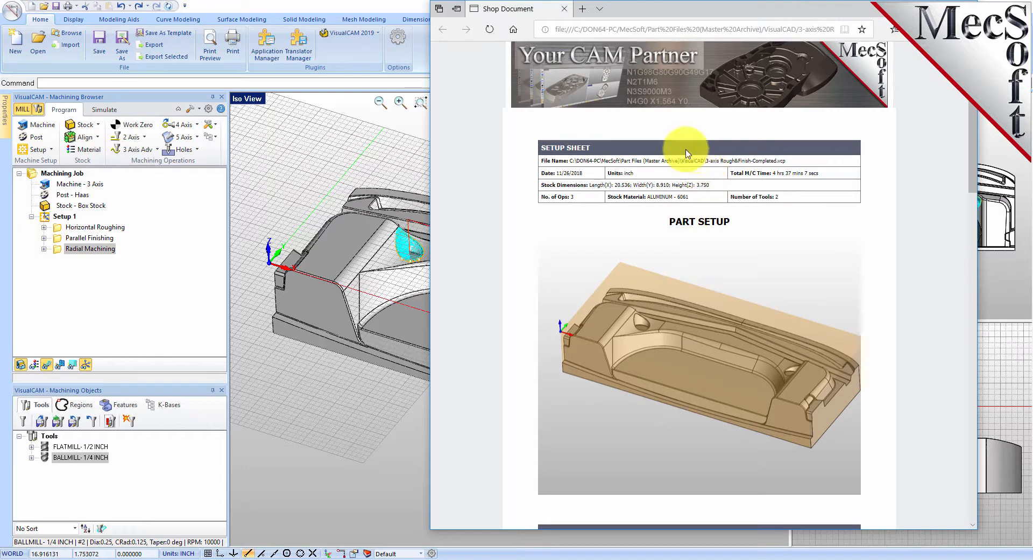
# - Examine the generated shop document from the setup sheet through the tool list to all three machining operations
pyautogui.moveTo(713, 185); pyautogui.dragTo(532, 190)
pyautogui.scroll(-6, 684, 237)
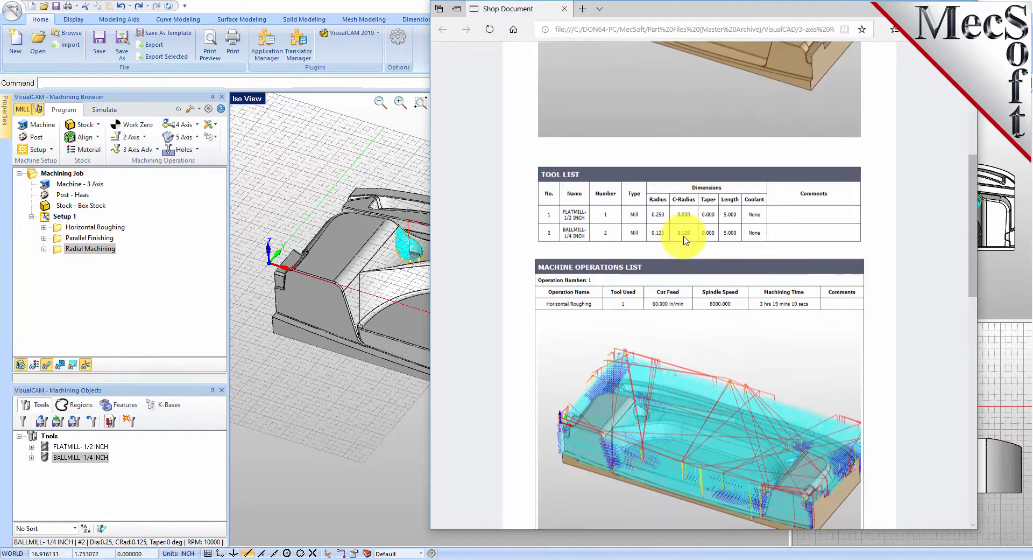
pyautogui.moveTo(595, 170); pyautogui.dragTo(534, 166)
pyautogui.moveTo(650, 258); pyautogui.dragTo(539, 261)
pyautogui.scroll(-7, 612, 289)
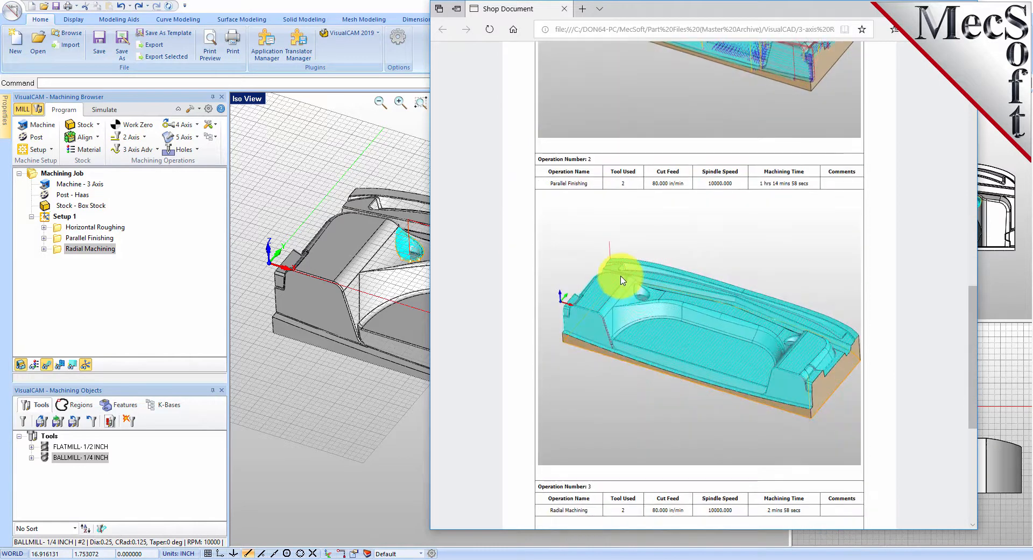
pyautogui.scroll(-5, 622, 279)
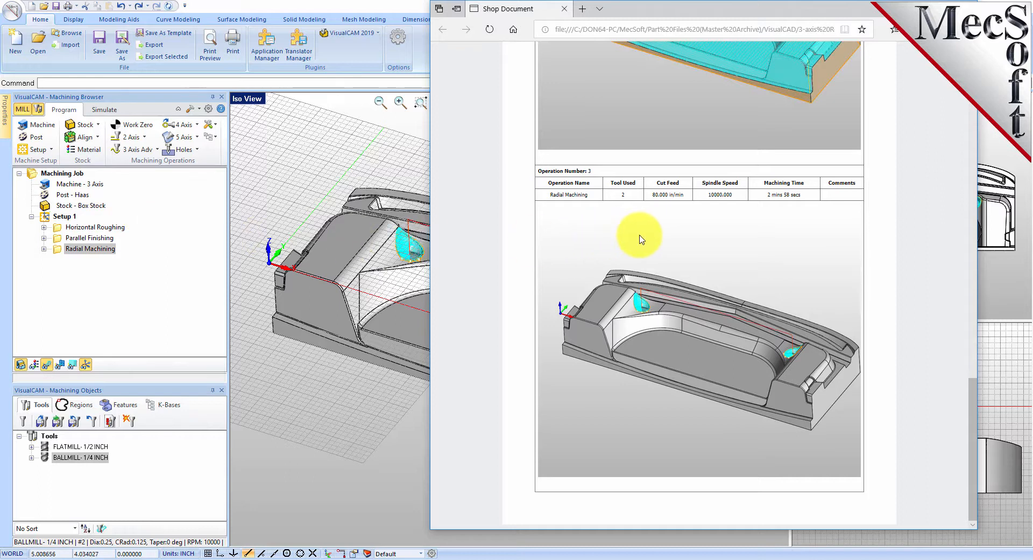
pyautogui.scroll(13, 641, 240)
pyautogui.scroll(10, 642, 240)
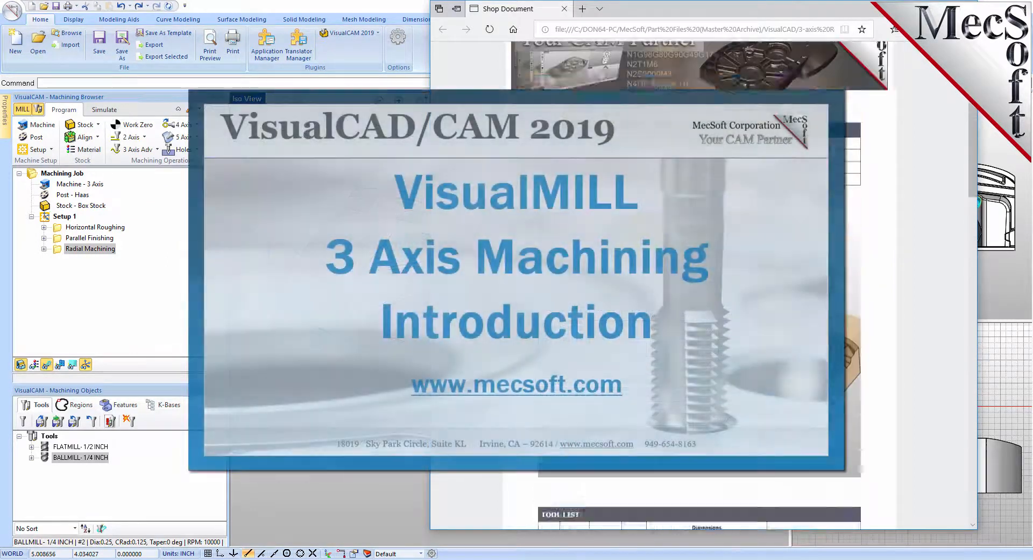